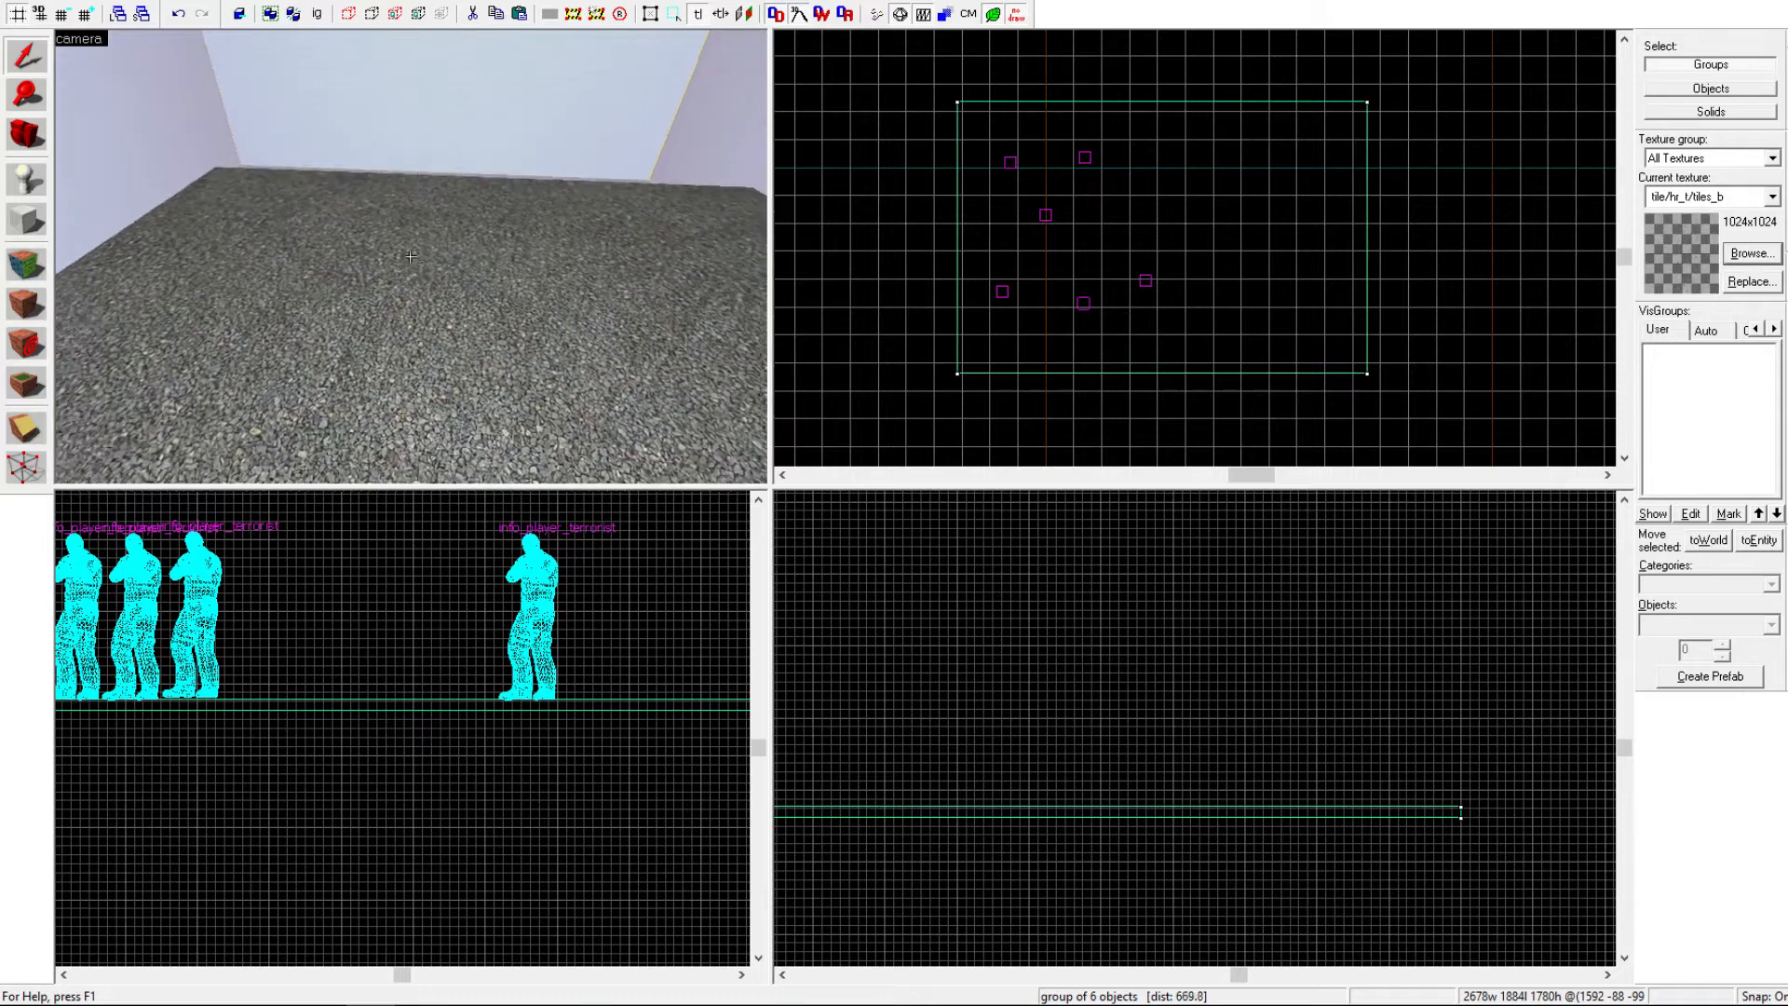
Step: Outline a block footprint 36 units wide and 200 units long on the gravel floor, away from the player spawns
{"action": "key", "text": "z"}
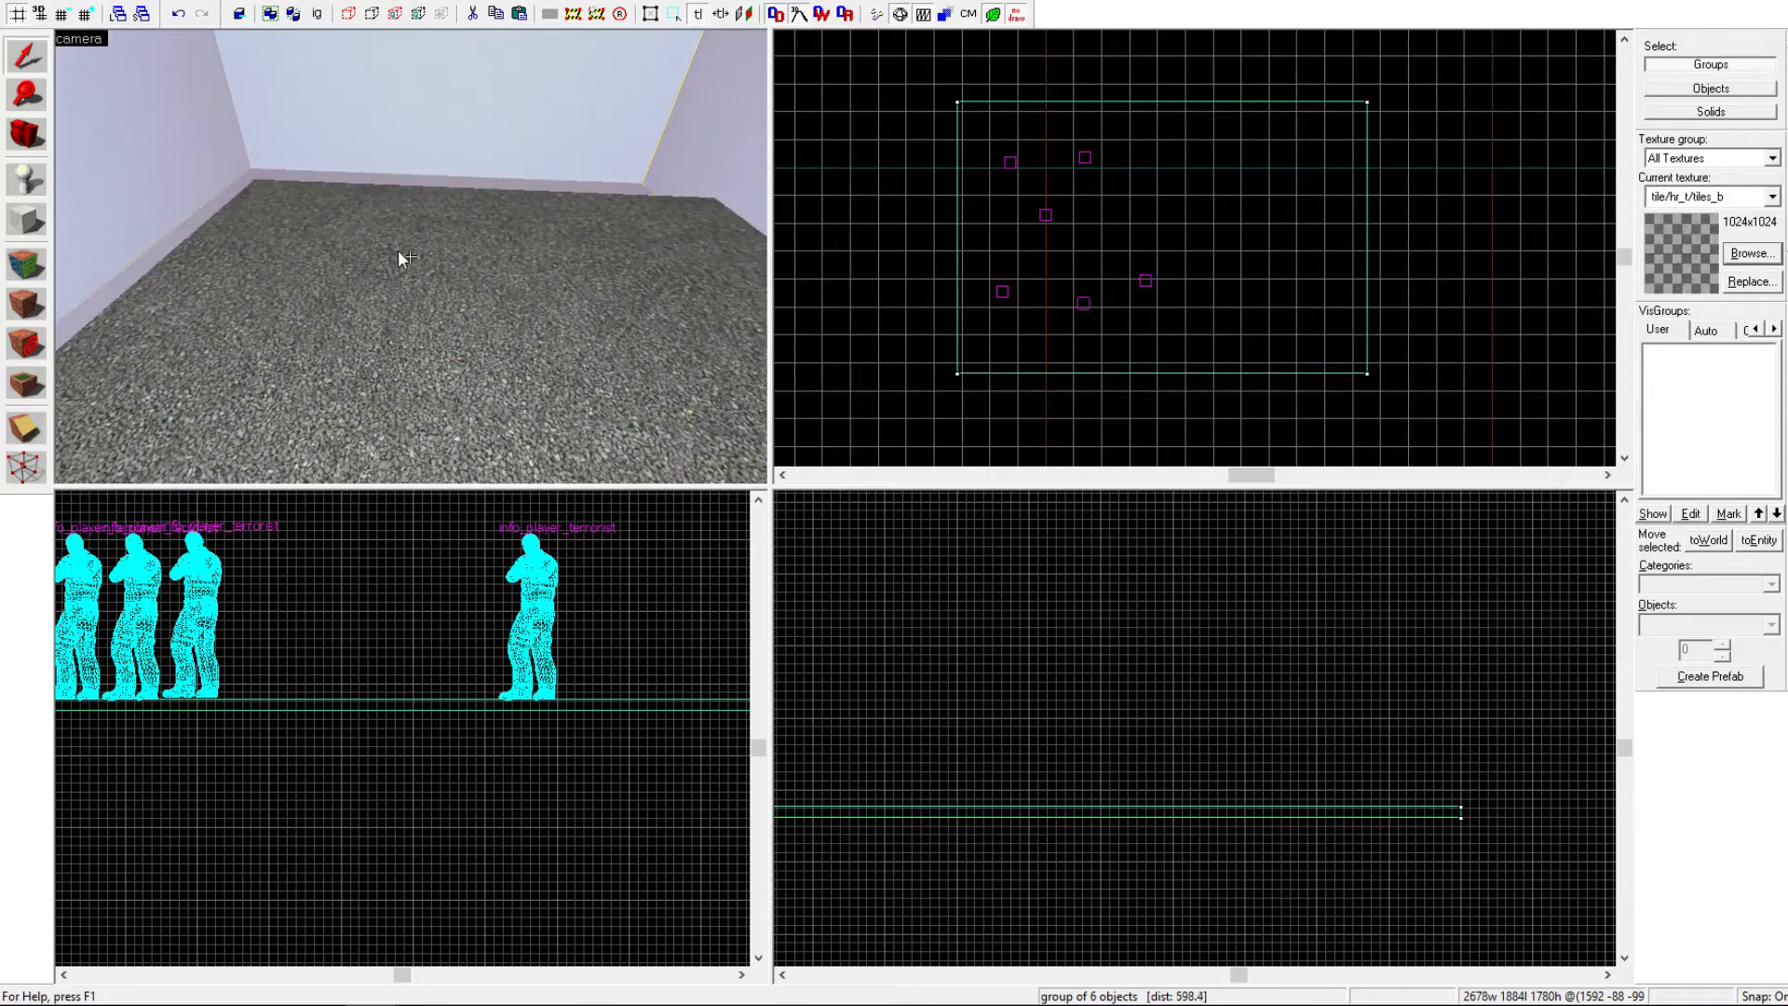
{"action": "left_click", "coordinate": [28, 223]}
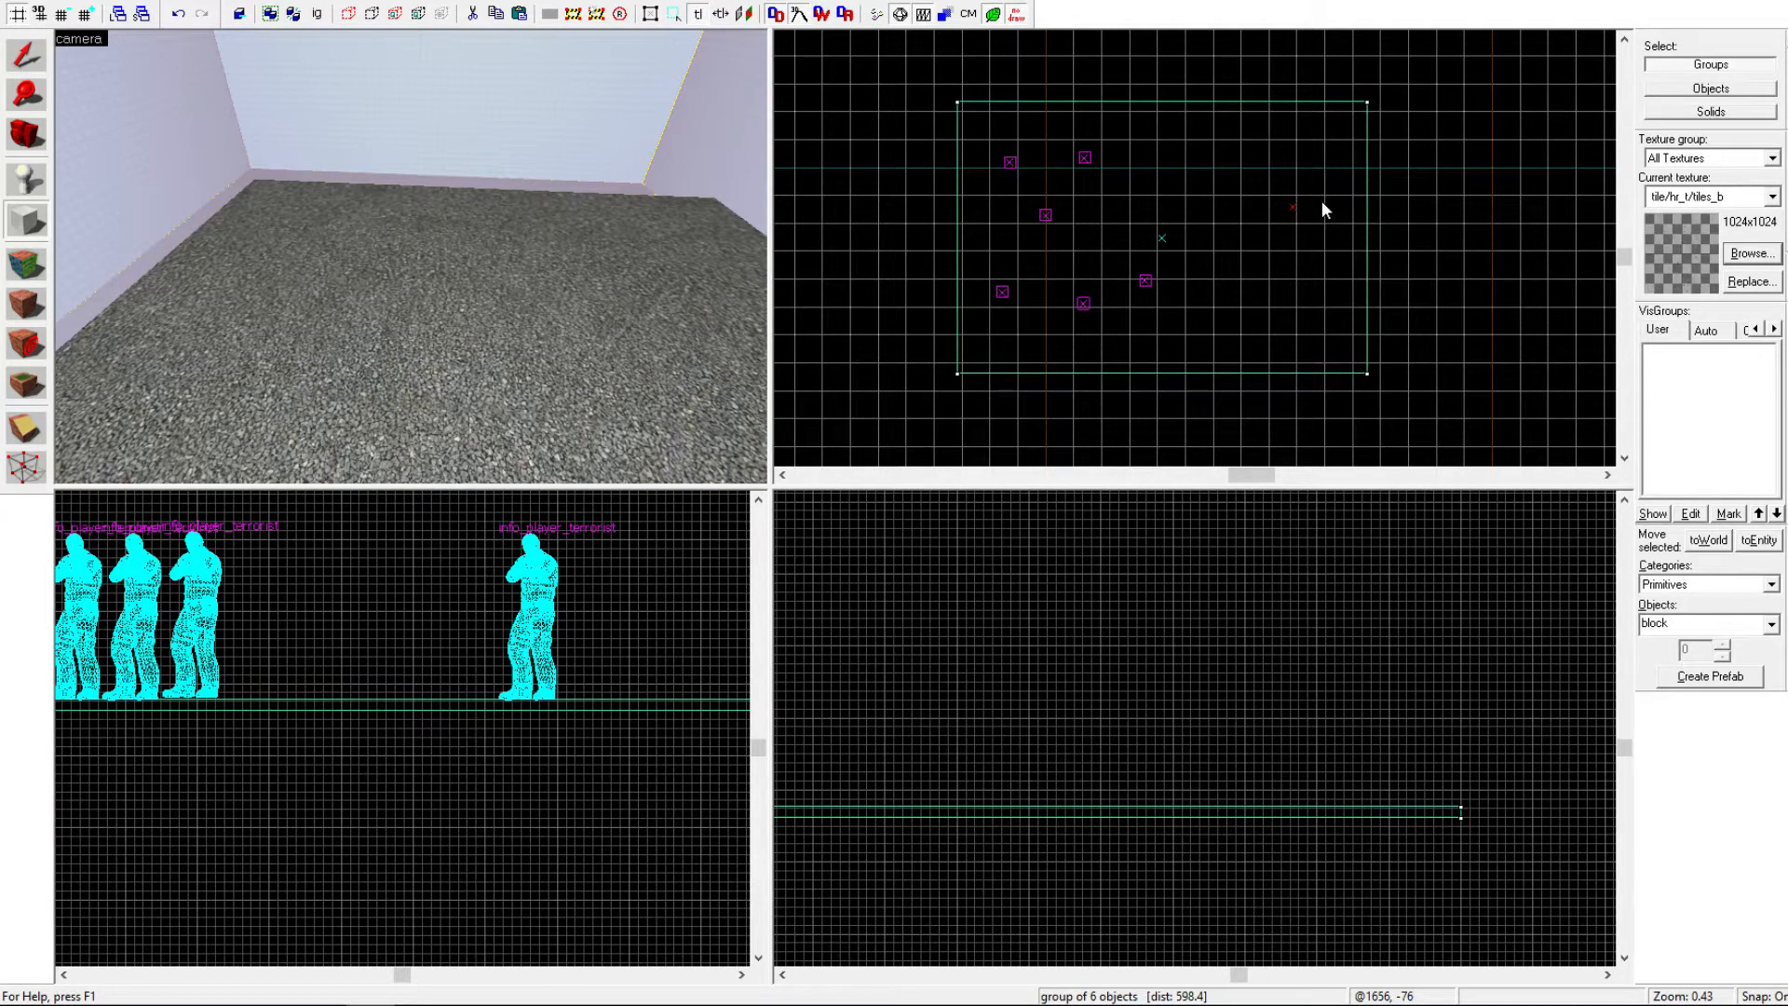
{"action": "key", "text": "z"}
{"action": "key", "text": "s"}
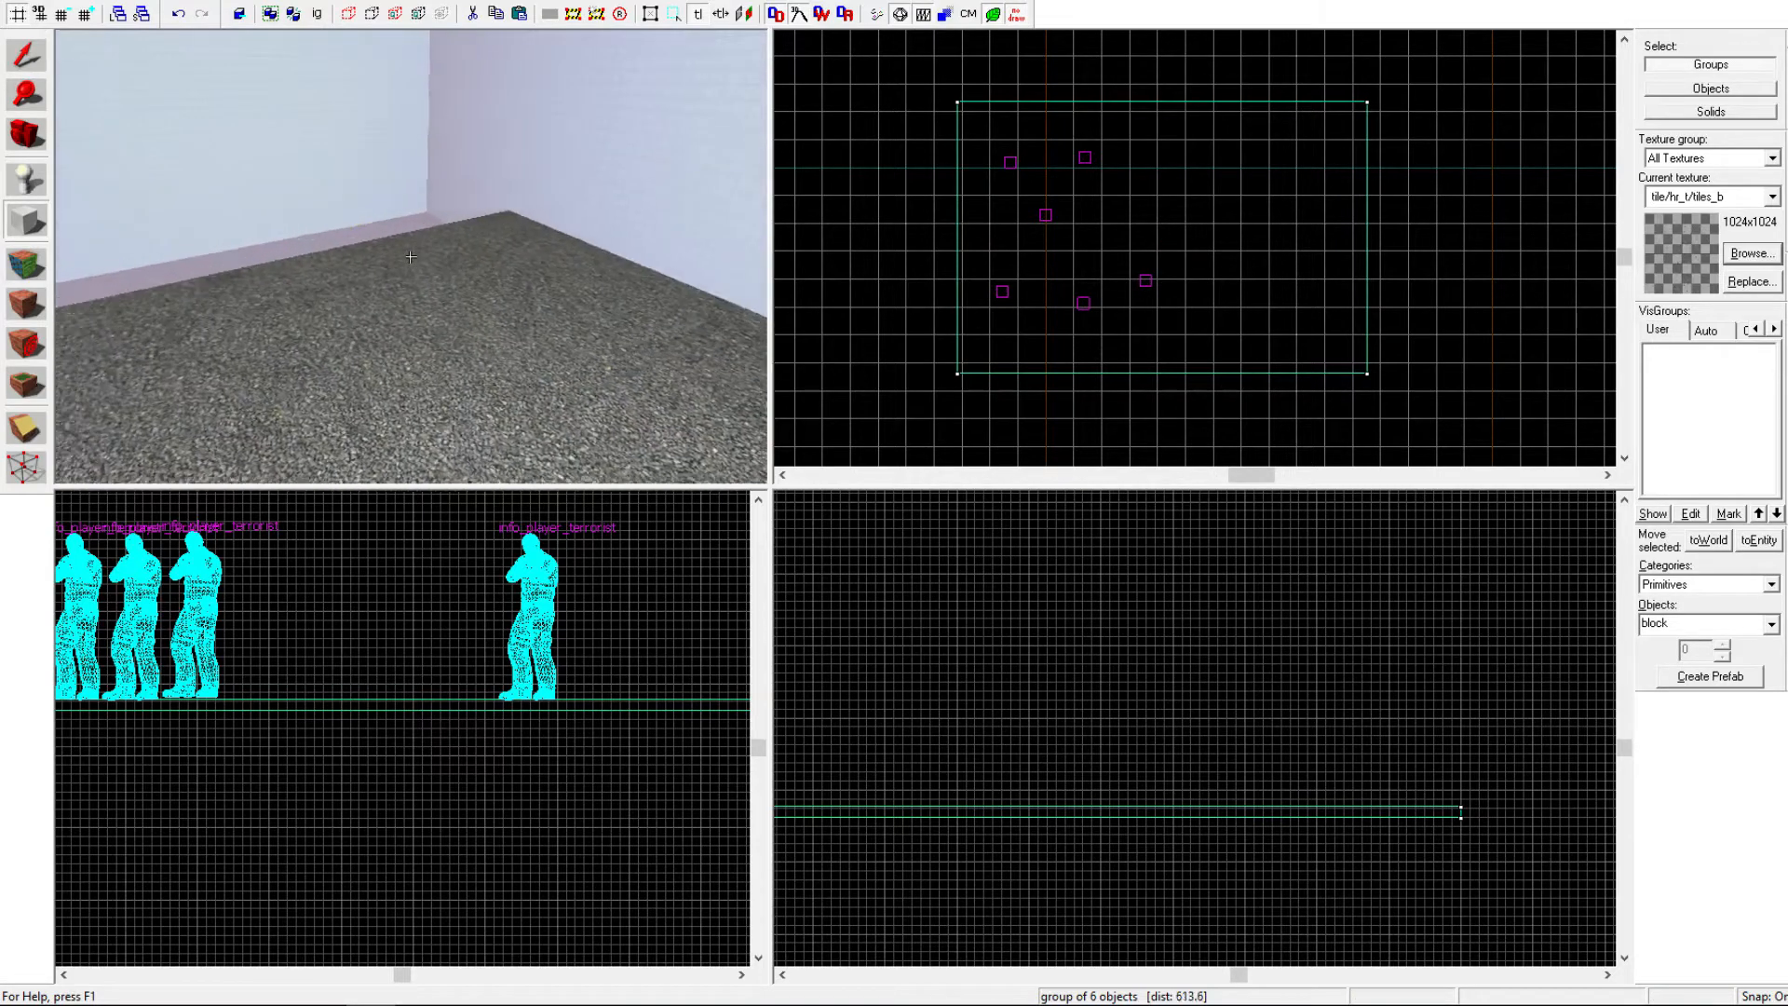
{"action": "key", "text": "w"}
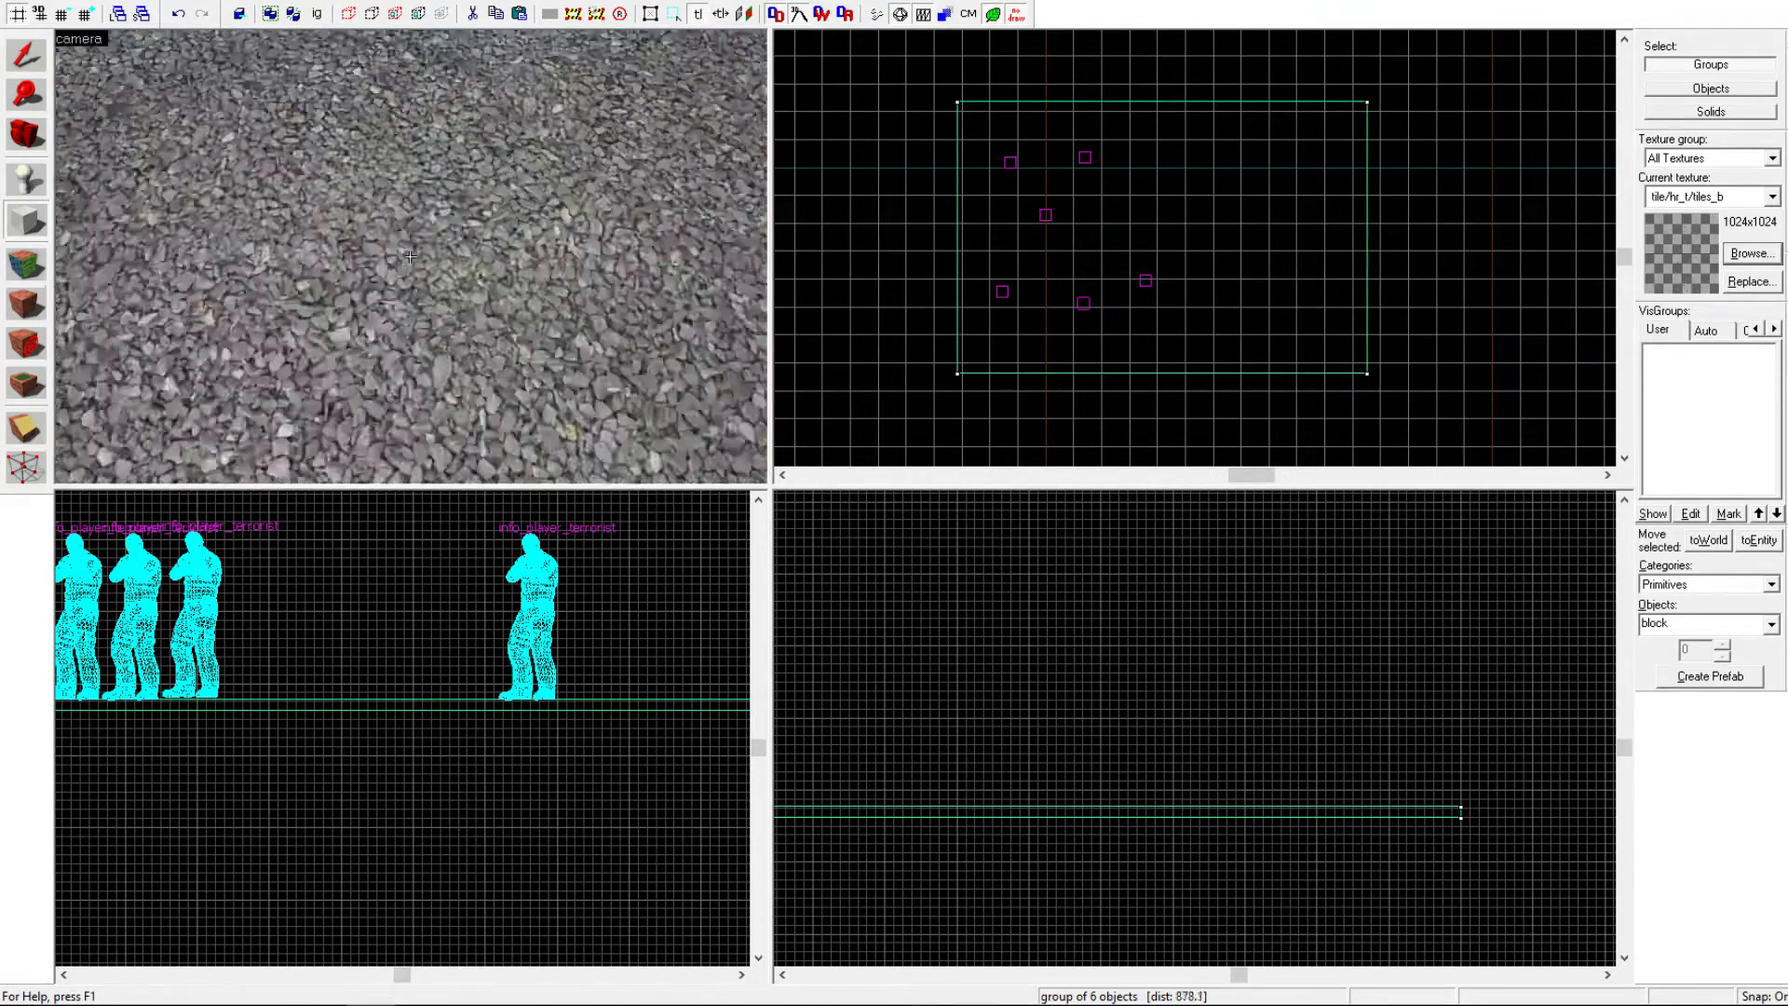
{"action": "key", "text": "s"}
{"action": "key", "text": "w"}
{"action": "key", "text": "z"}
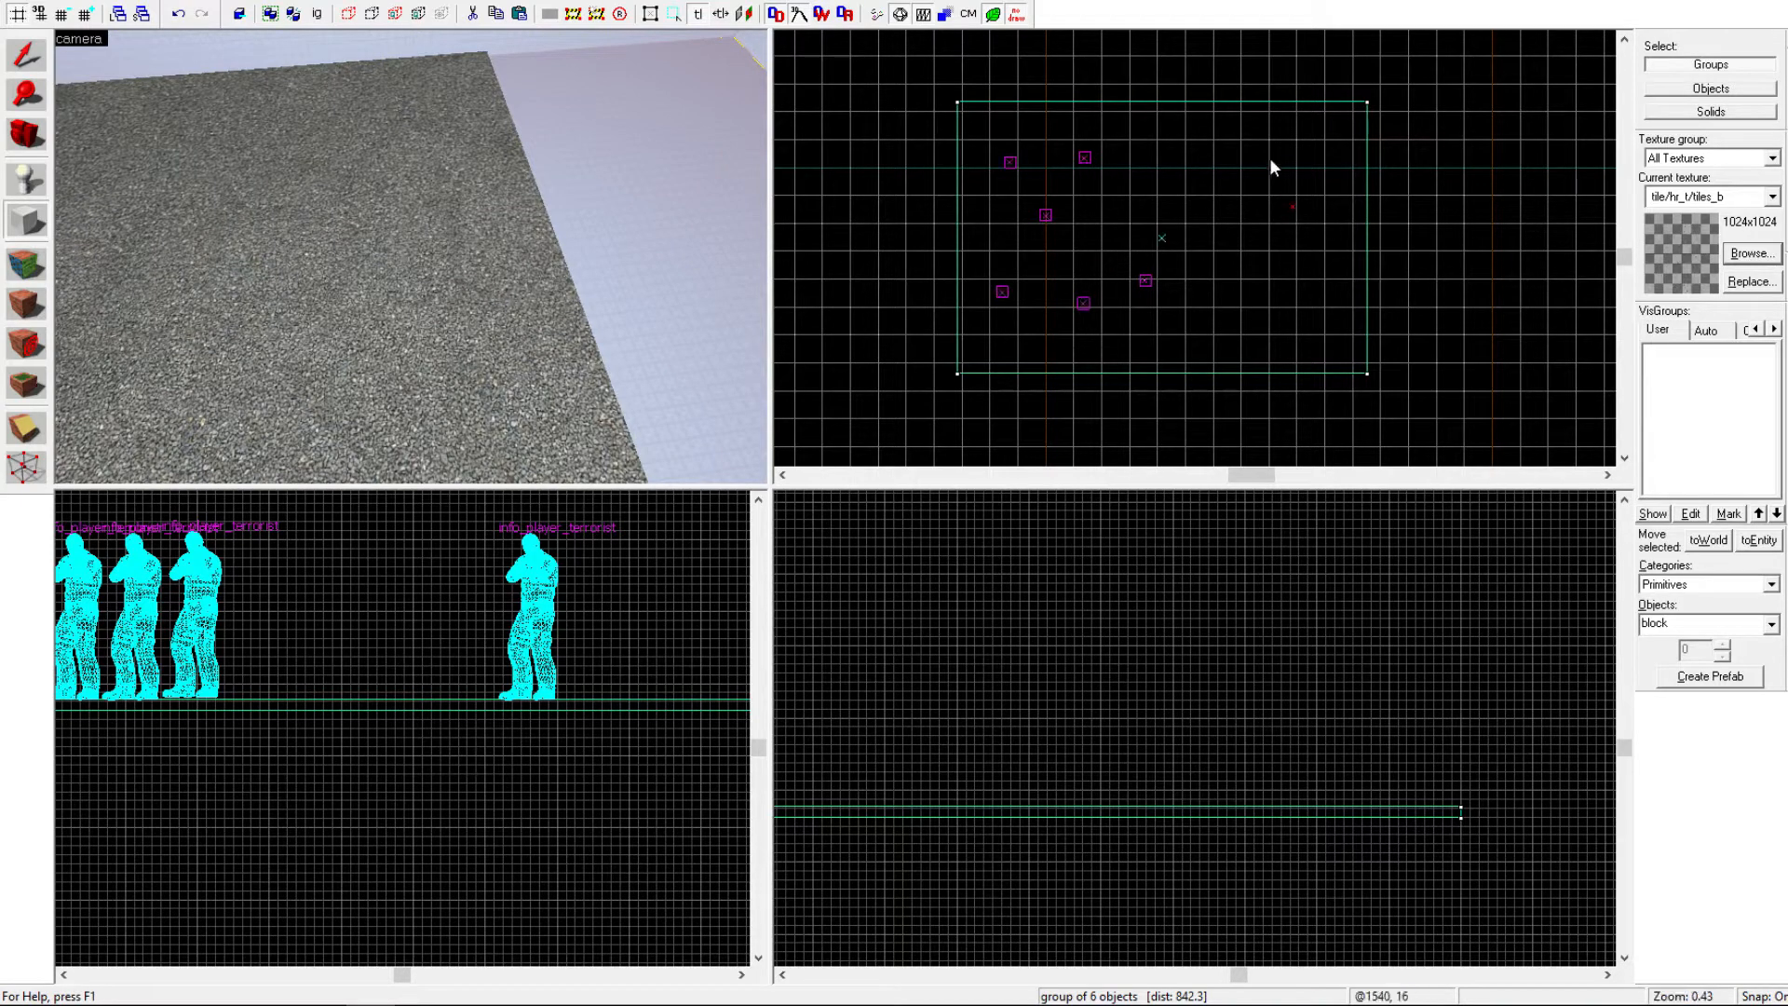
{"action": "left_click_drag", "start_coordinate": [1268, 173], "coordinate": [1292, 274]}
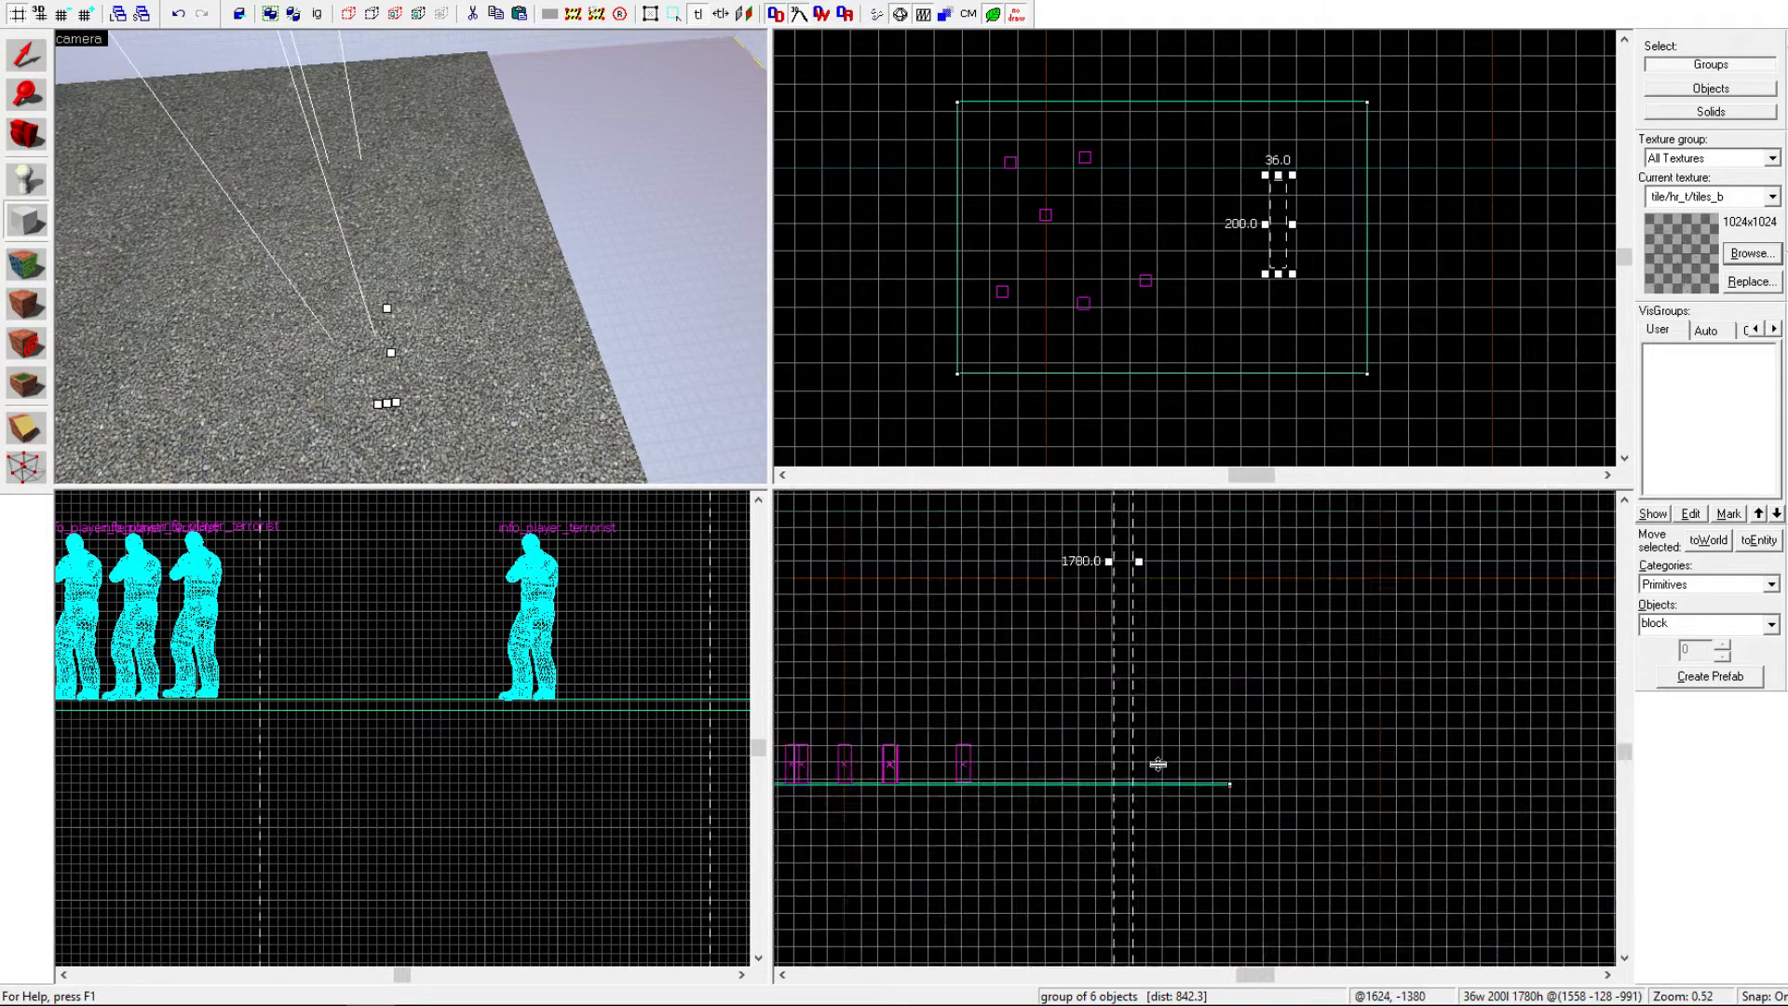
Step: Shrink the block's height to about 116 units so it stands on the floor, and create the solid
{"action": "scroll", "coordinate": [1157, 764], "scroll_direction": "down", "scroll_amount": 5}
{"action": "left_click_drag", "start_coordinate": [1144, 522], "coordinate": [1139, 768]}
{"action": "scroll", "coordinate": [1146, 810], "scroll_direction": "up", "scroll_amount": 6}
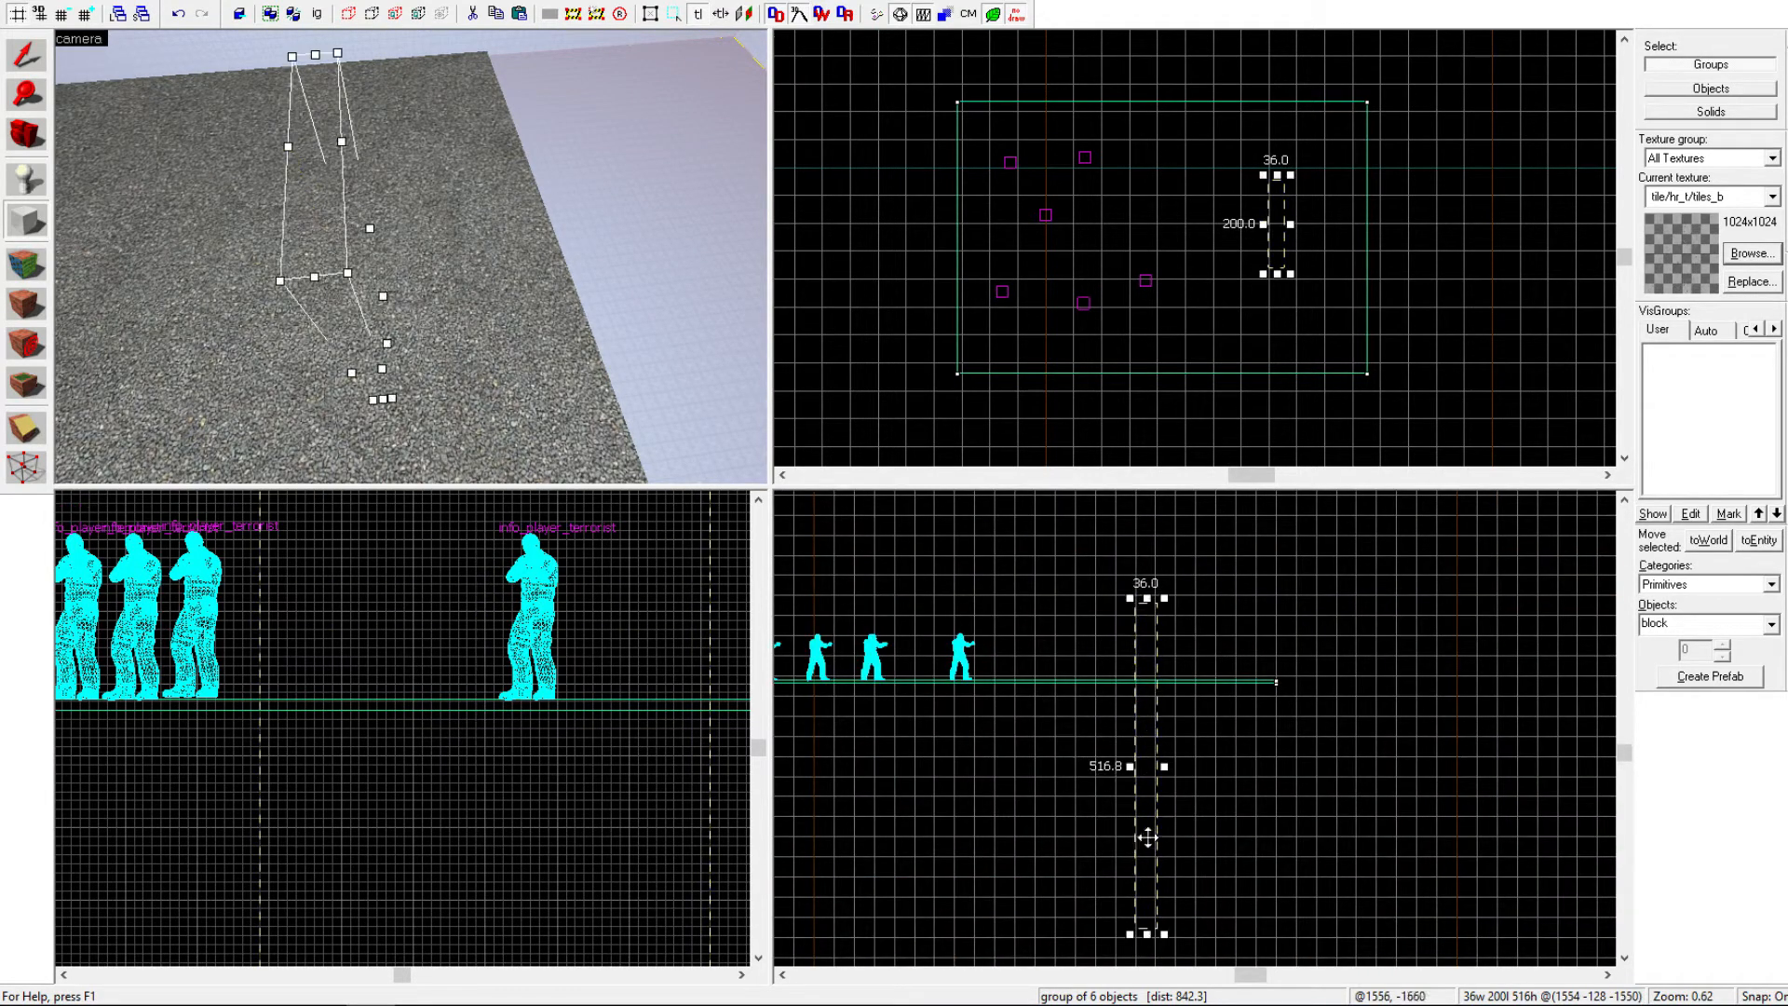
{"action": "left_click_drag", "start_coordinate": [1156, 935], "coordinate": [1162, 680]}
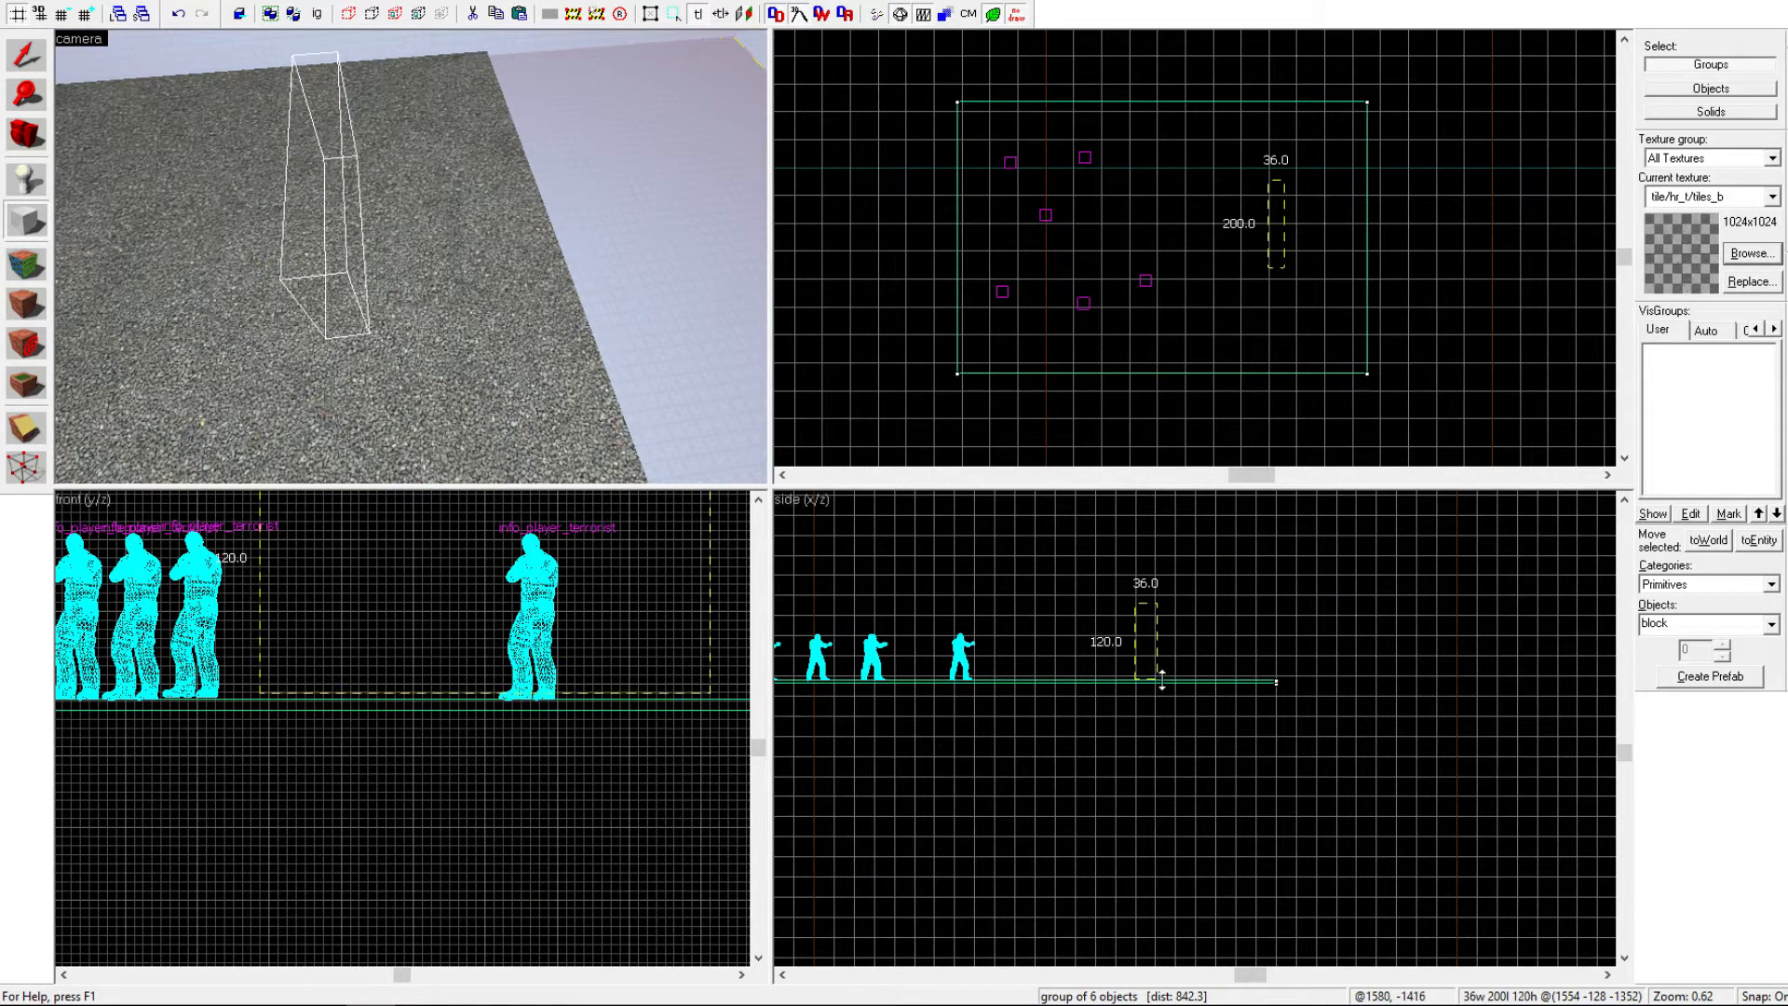
{"action": "key", "text": "Return"}
{"action": "key", "text": "z"}
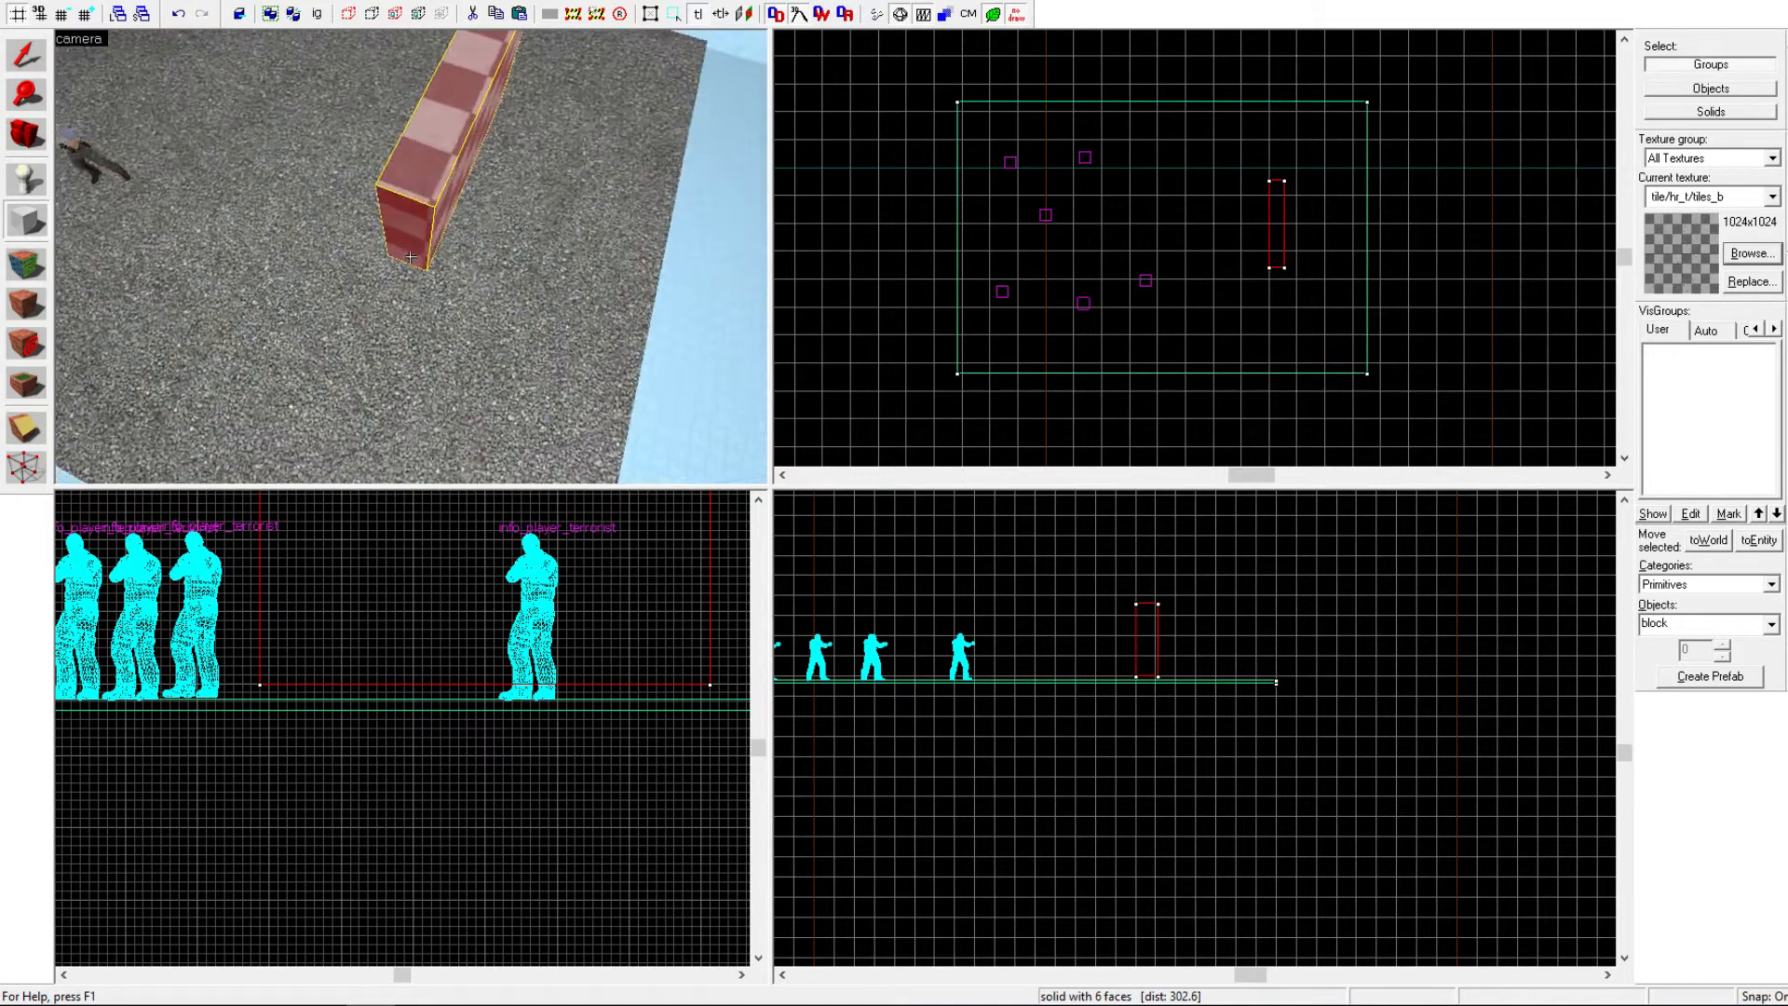
Step: Move the tiled block about 20 units along X and 36 units along negative Y
{"action": "key", "text": "a"}
{"action": "key", "text": "z"}
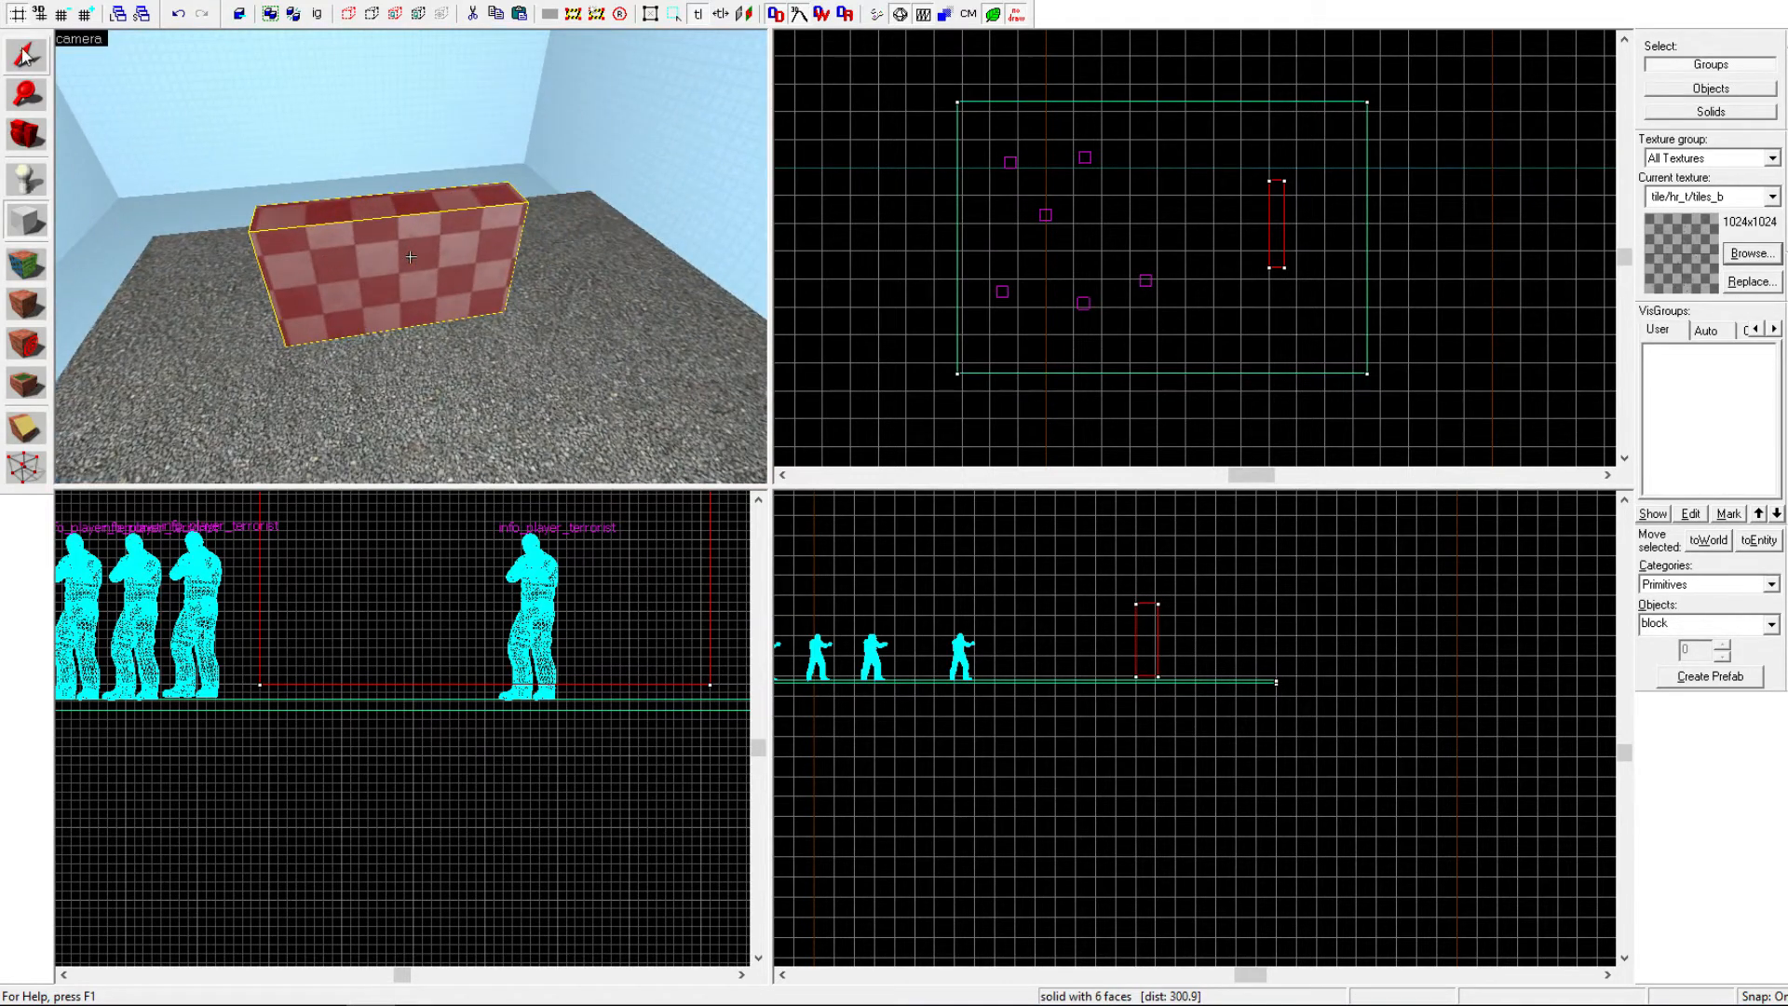
{"action": "left_click", "coordinate": [24, 54]}
{"action": "scroll", "coordinate": [1284, 274], "scroll_direction": "up", "scroll_amount": 6}
{"action": "left_click_drag", "start_coordinate": [1234, 212], "coordinate": [1262, 205]}
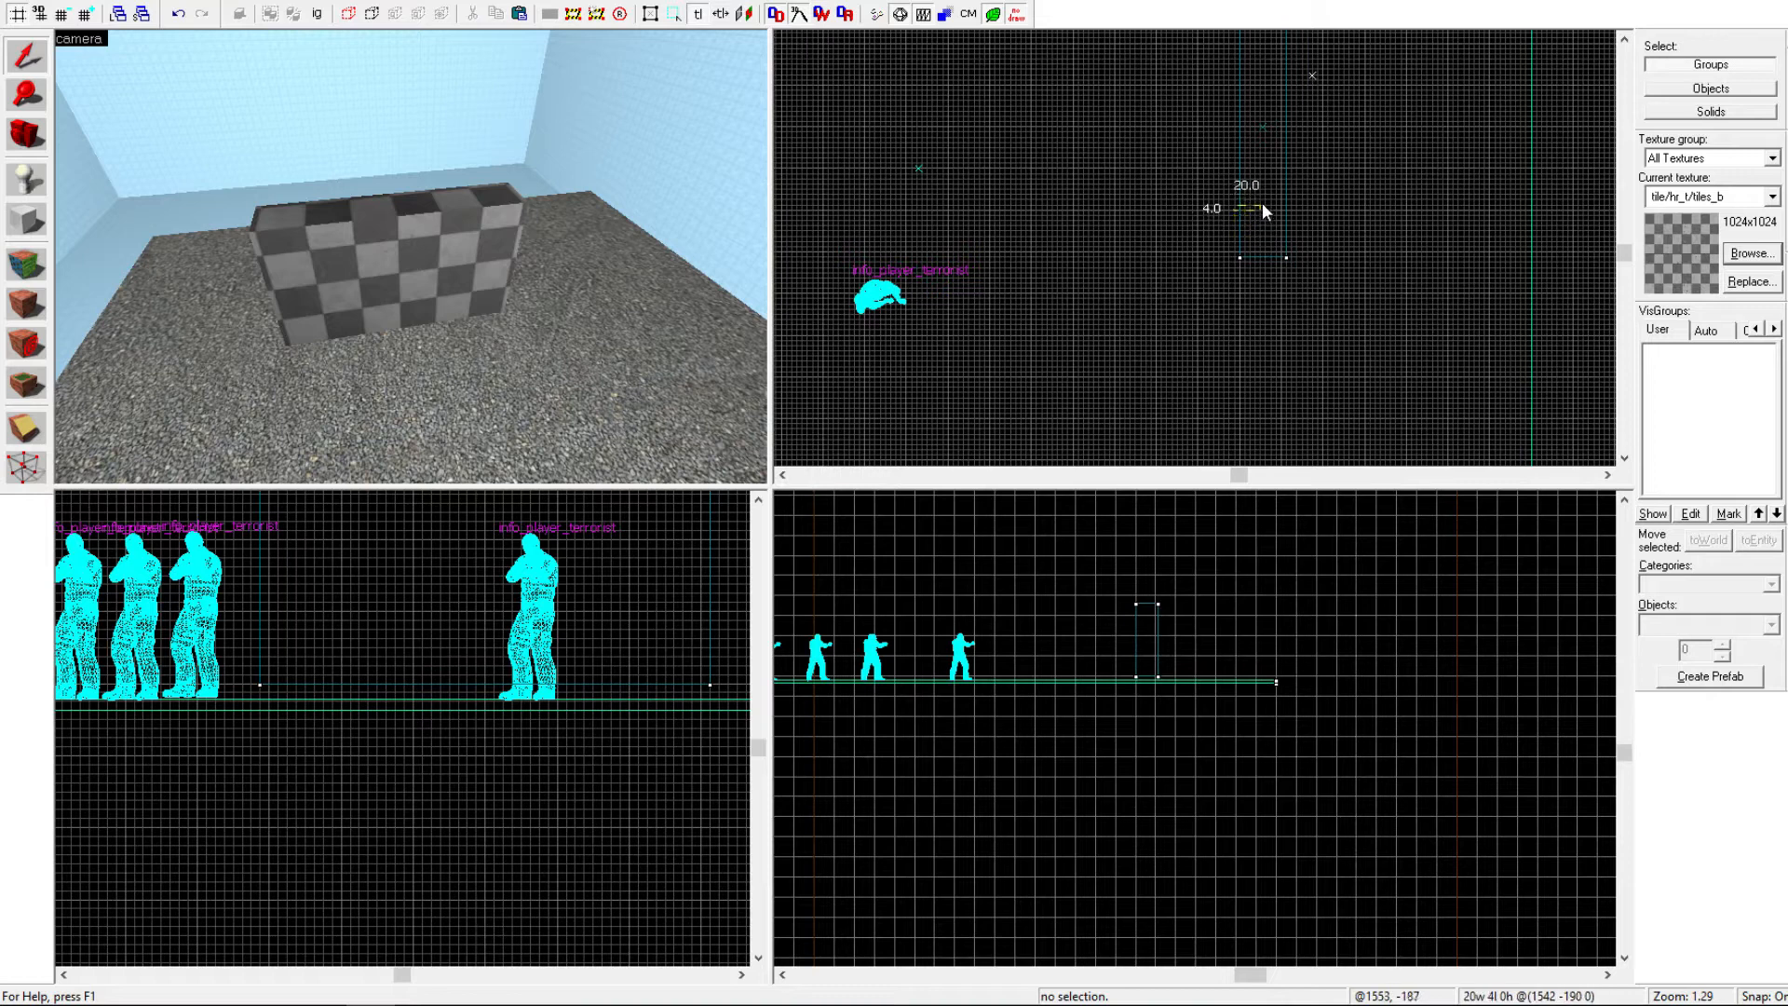
{"action": "left_click", "coordinate": [406, 257]}
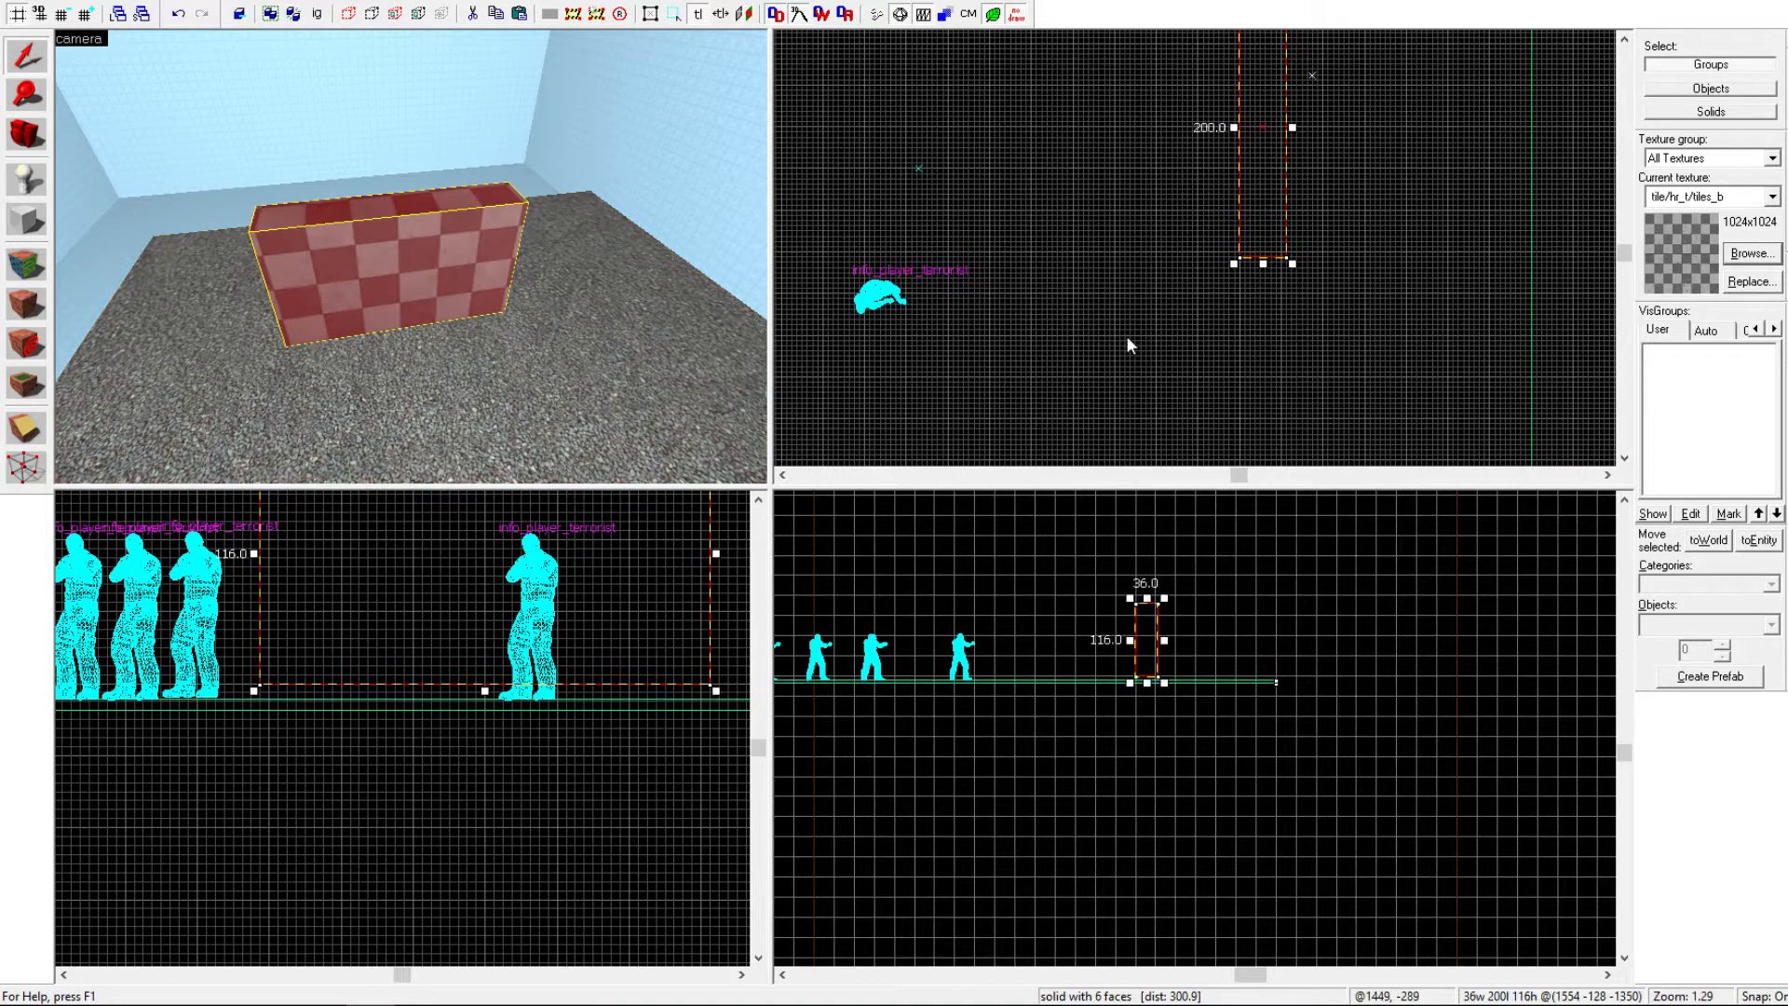
{"action": "left_click_drag", "start_coordinate": [1268, 126], "coordinate": [1293, 173]}
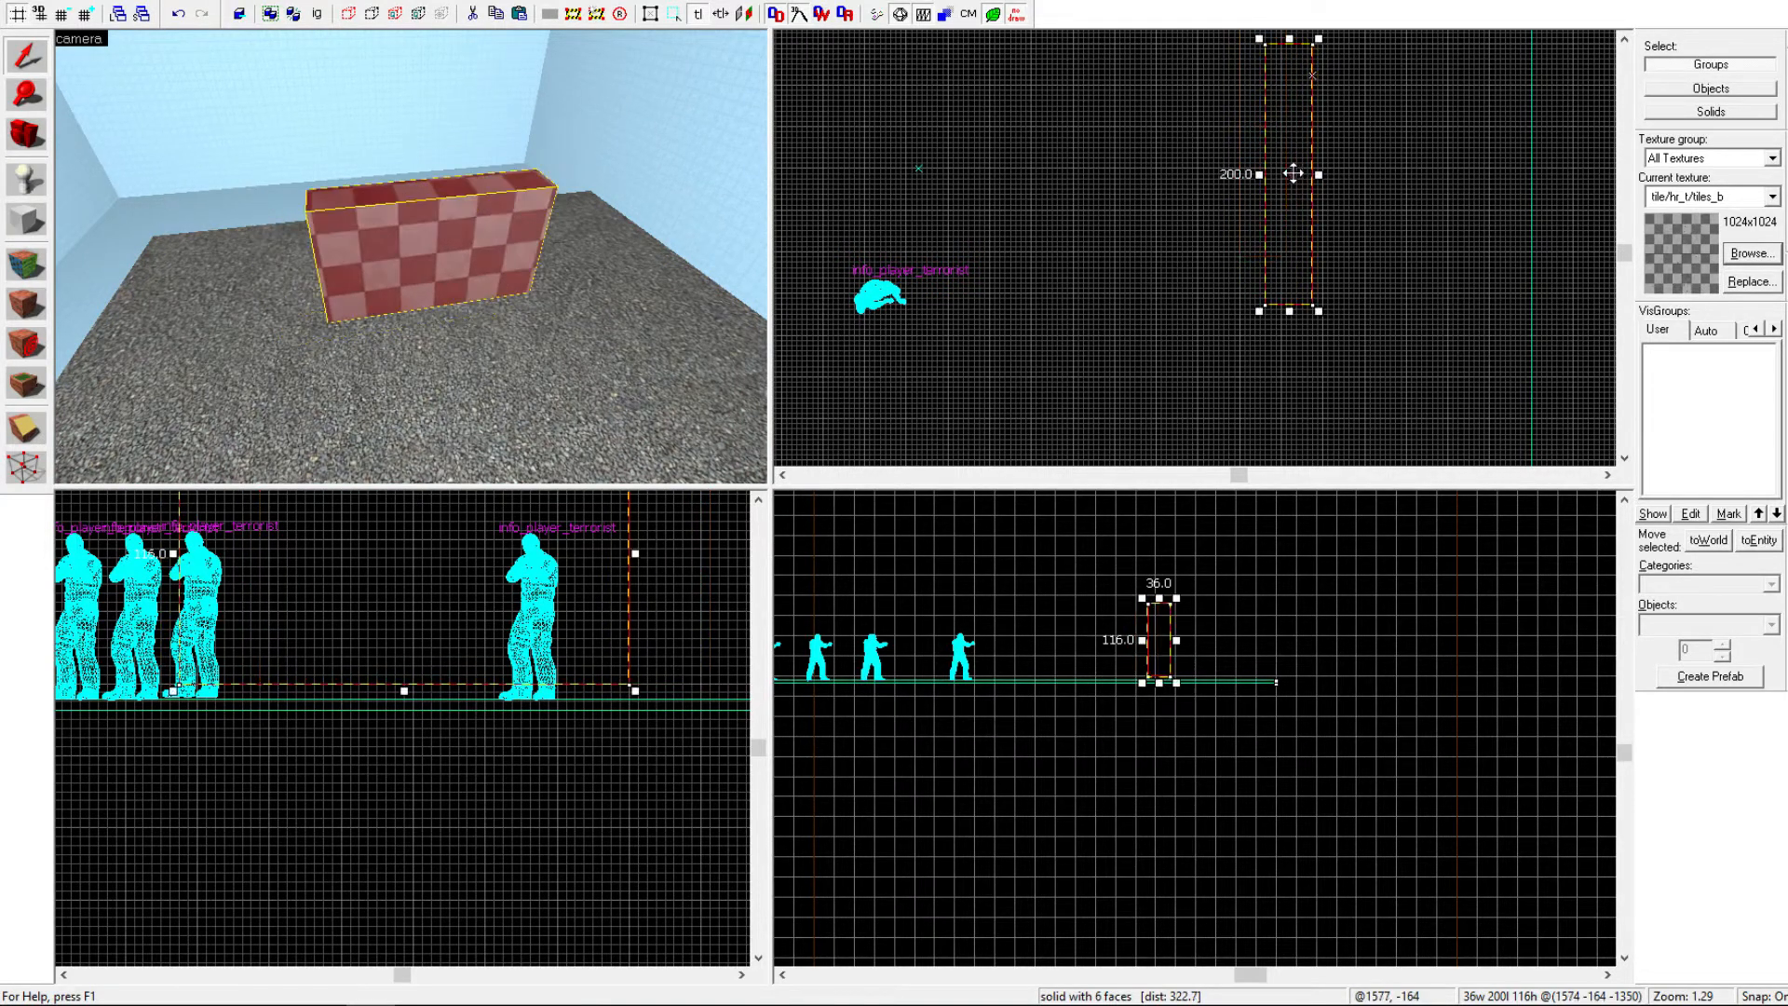
Step: Tie the tiled block to an entity of class func_button and apply it
{"action": "key", "text": "ctrl+t"}
{"action": "key", "text": "BackSpace"}
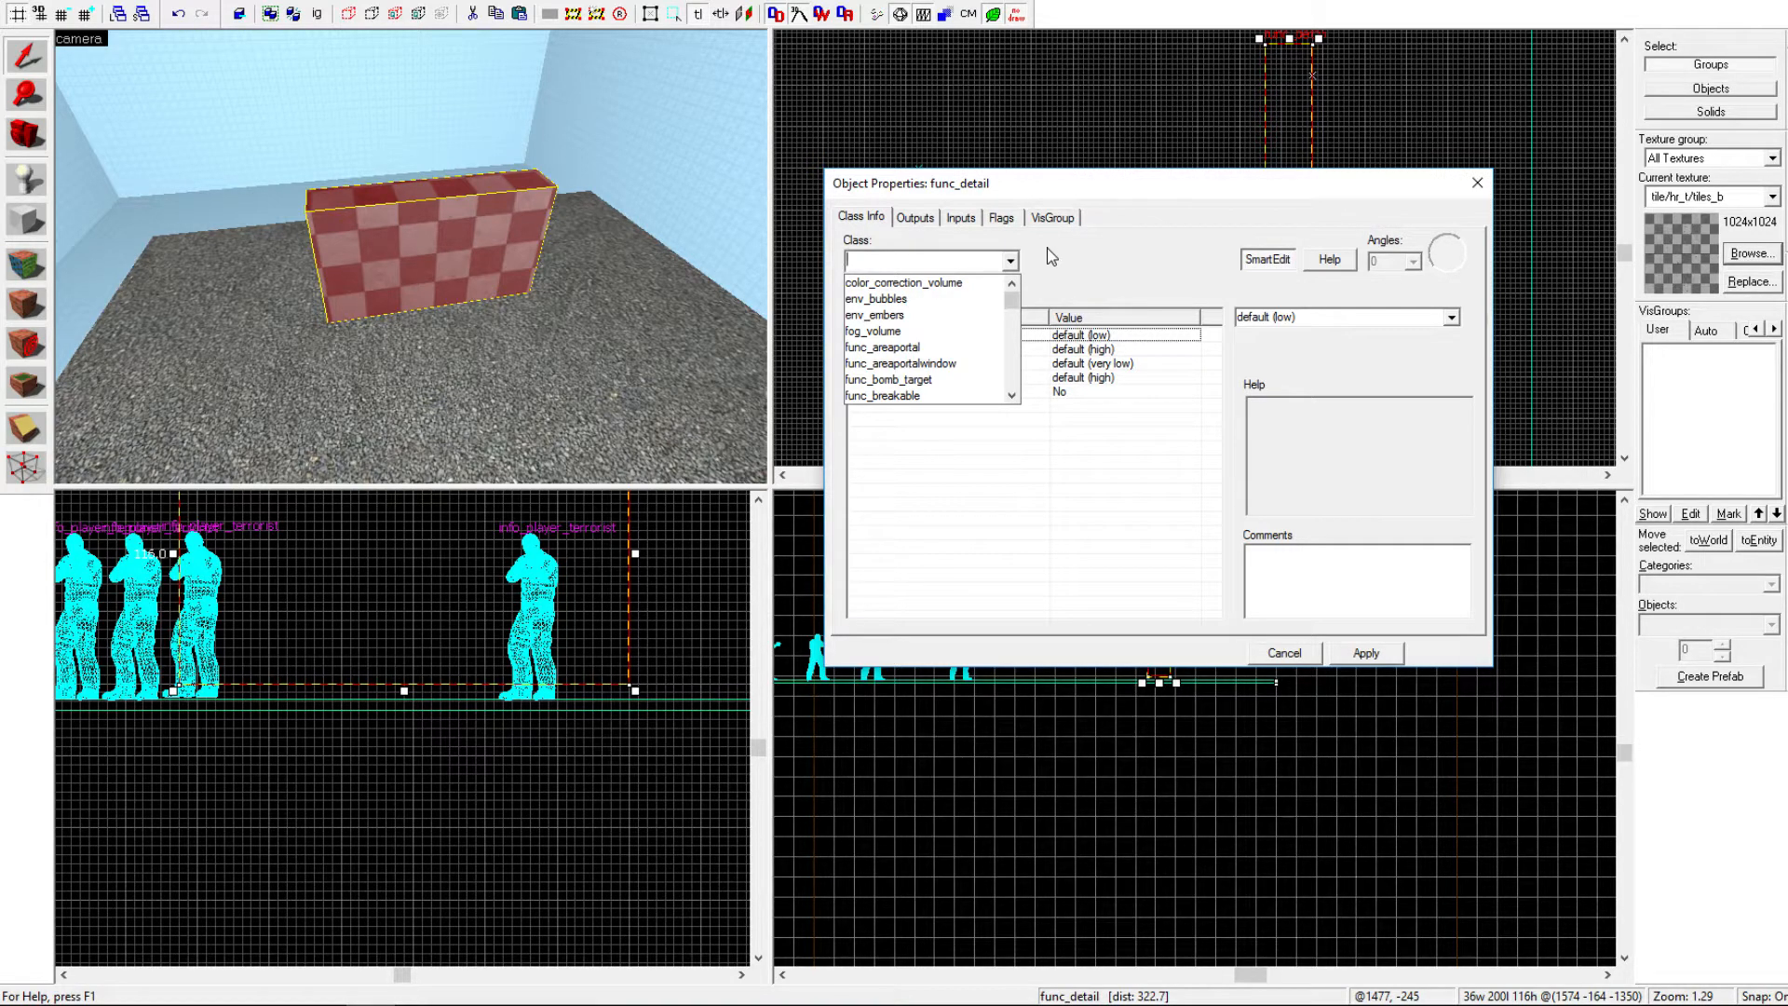
{"action": "type", "text": "butto"}
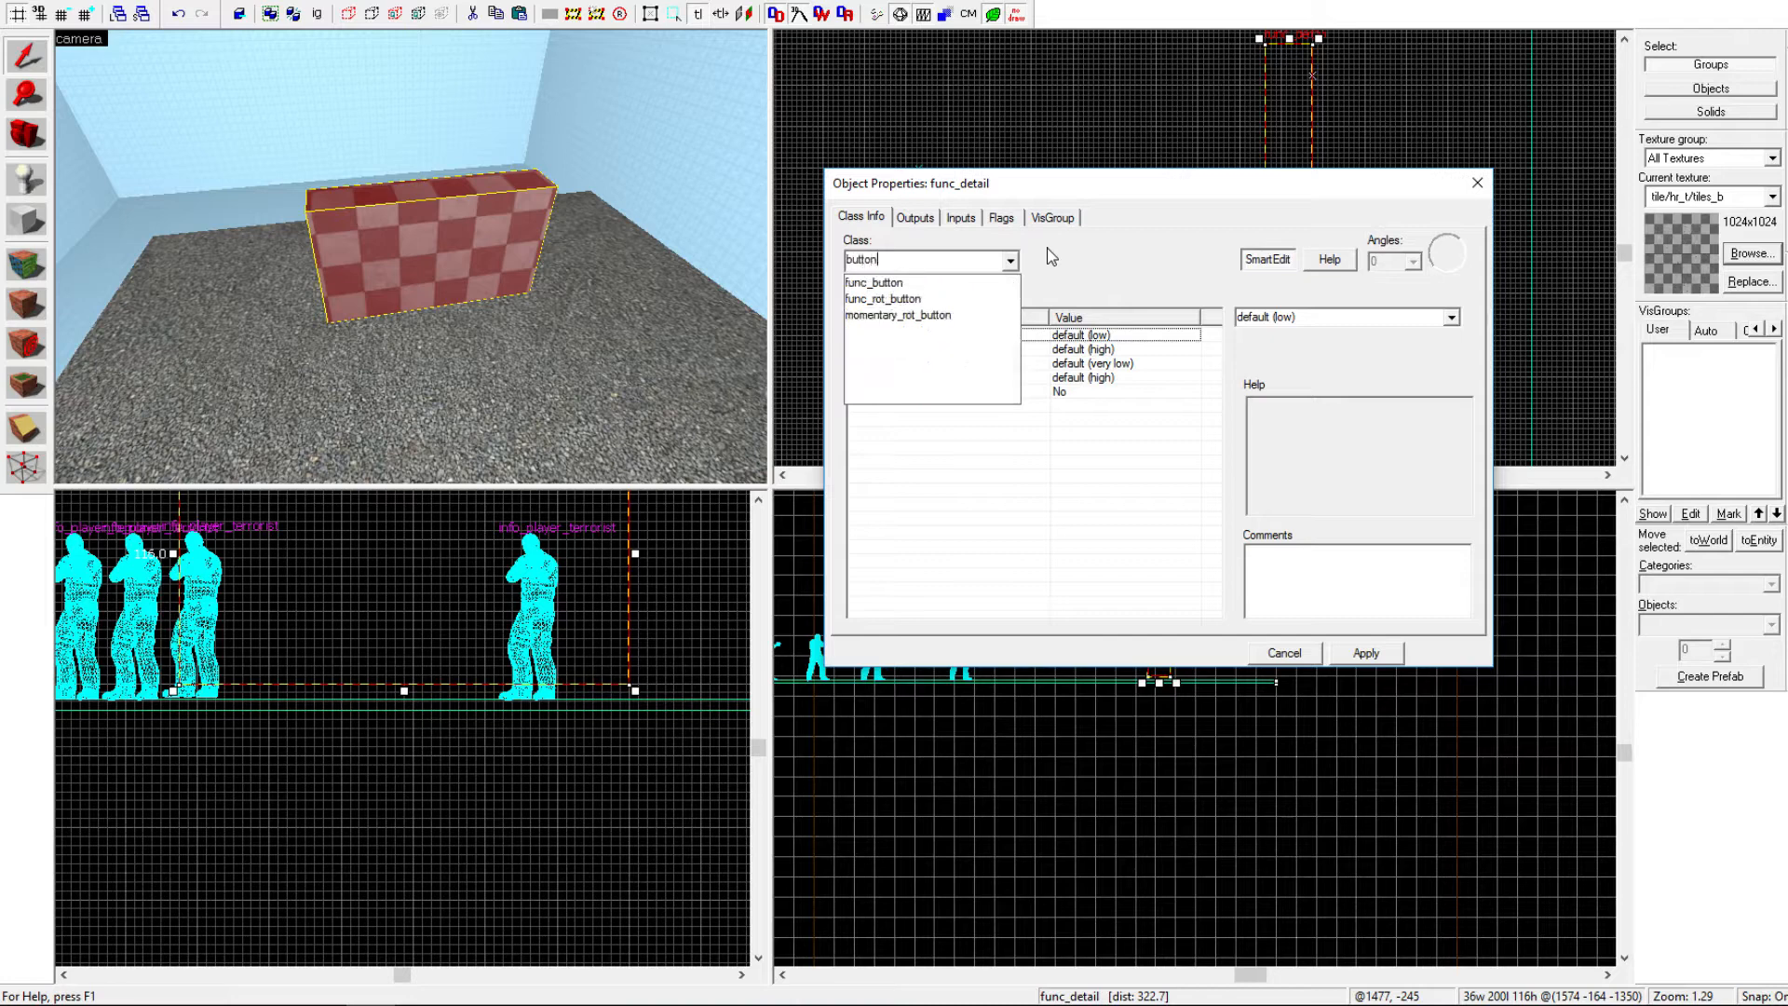
{"action": "type", "text": "n"}
{"action": "left_click", "coordinate": [874, 283]}
{"action": "left_click", "coordinate": [1366, 653]}
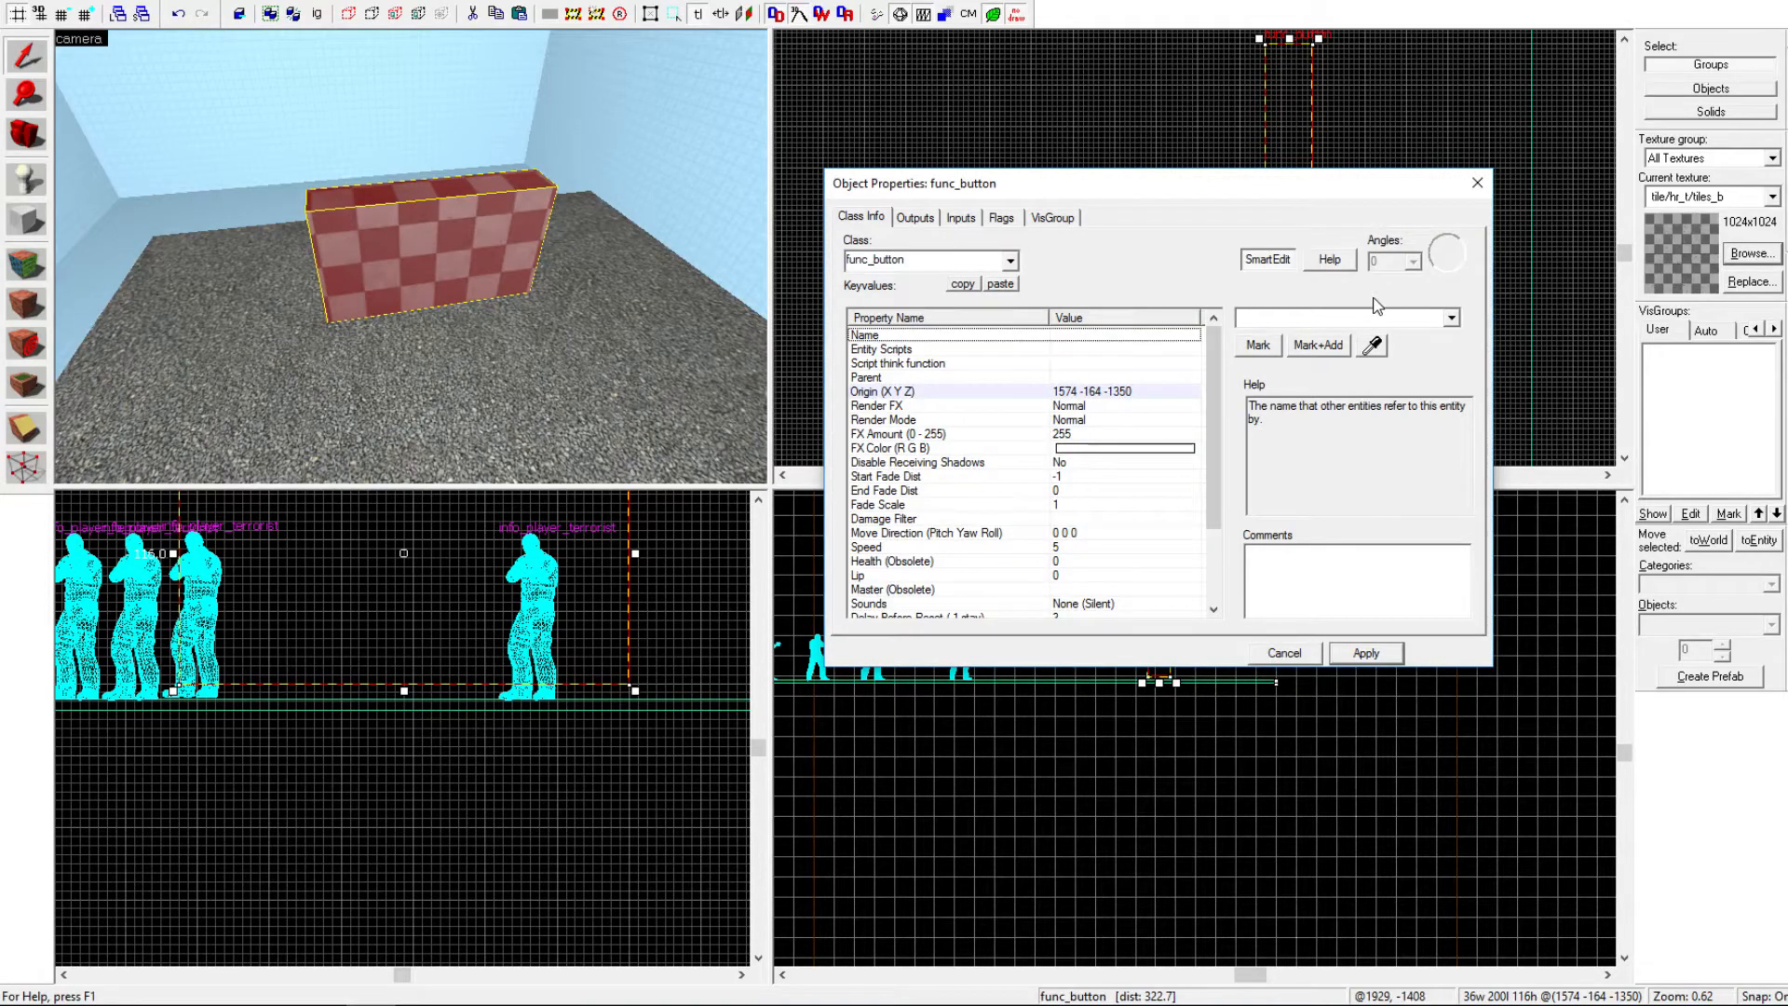
Step: Set the func_button's Health (Obsolete) value to 20 and apply it
{"action": "left_click", "coordinate": [1045, 561]}
{"action": "double_click", "coordinate": [1288, 326]}
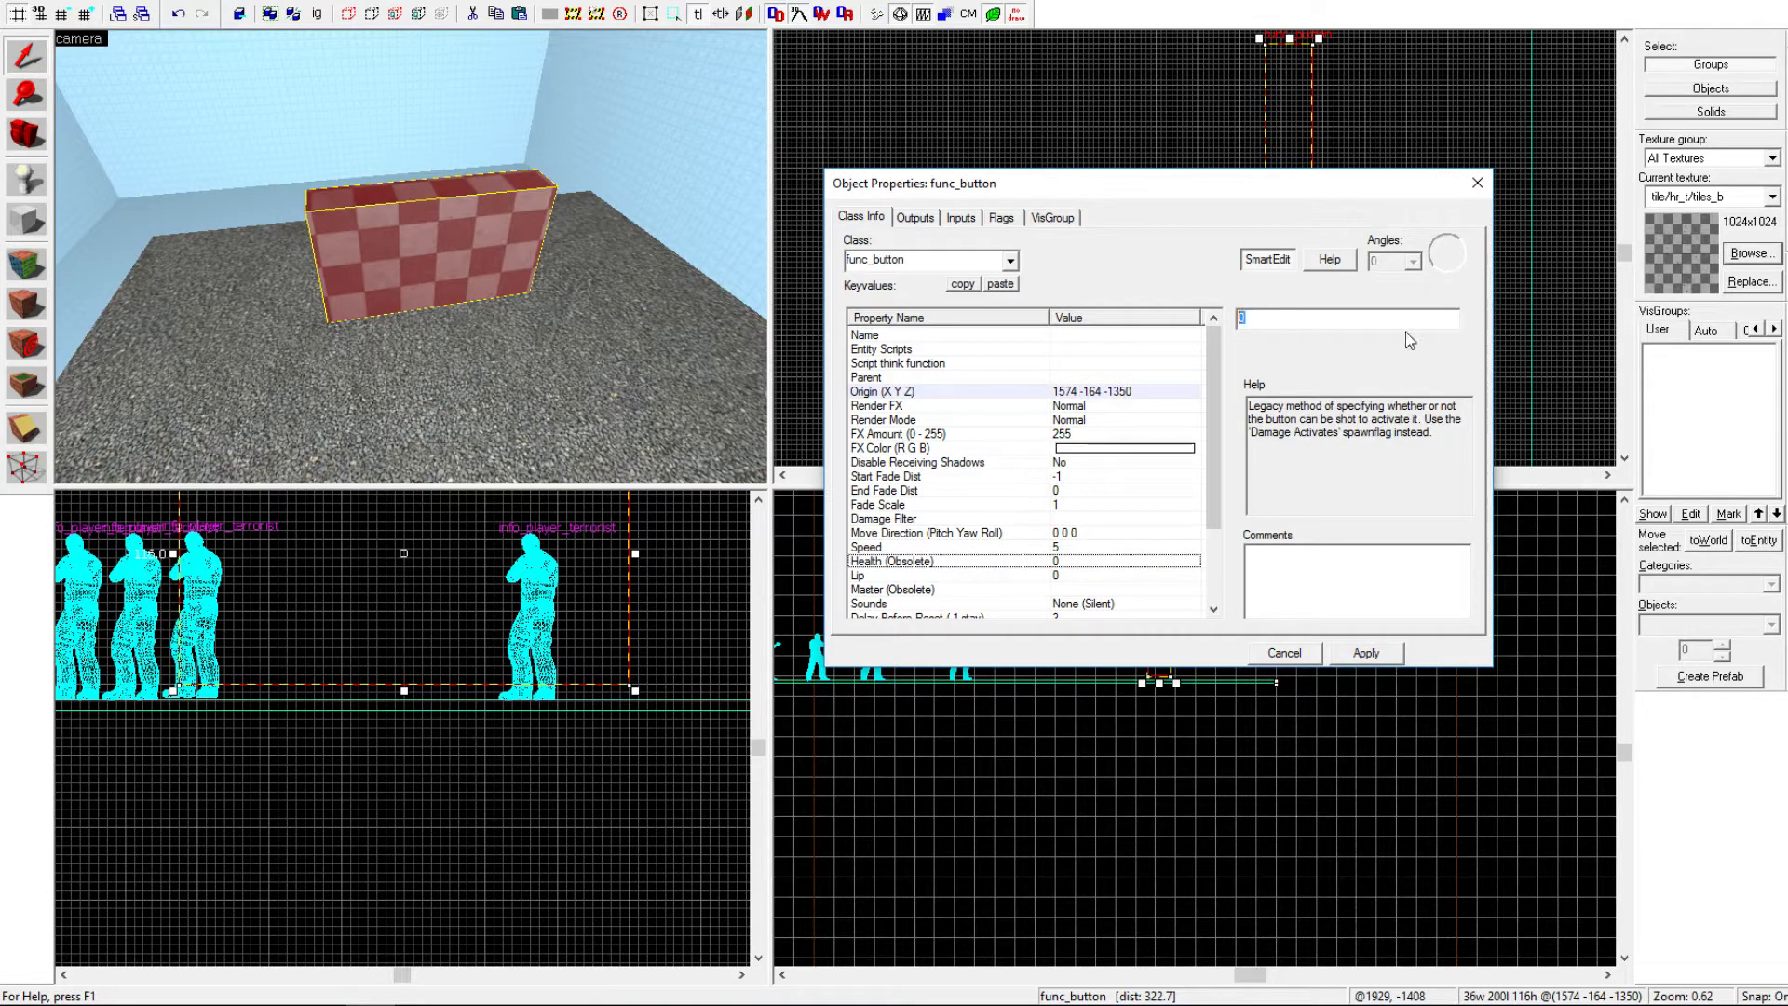
{"action": "type", "text": "2"}
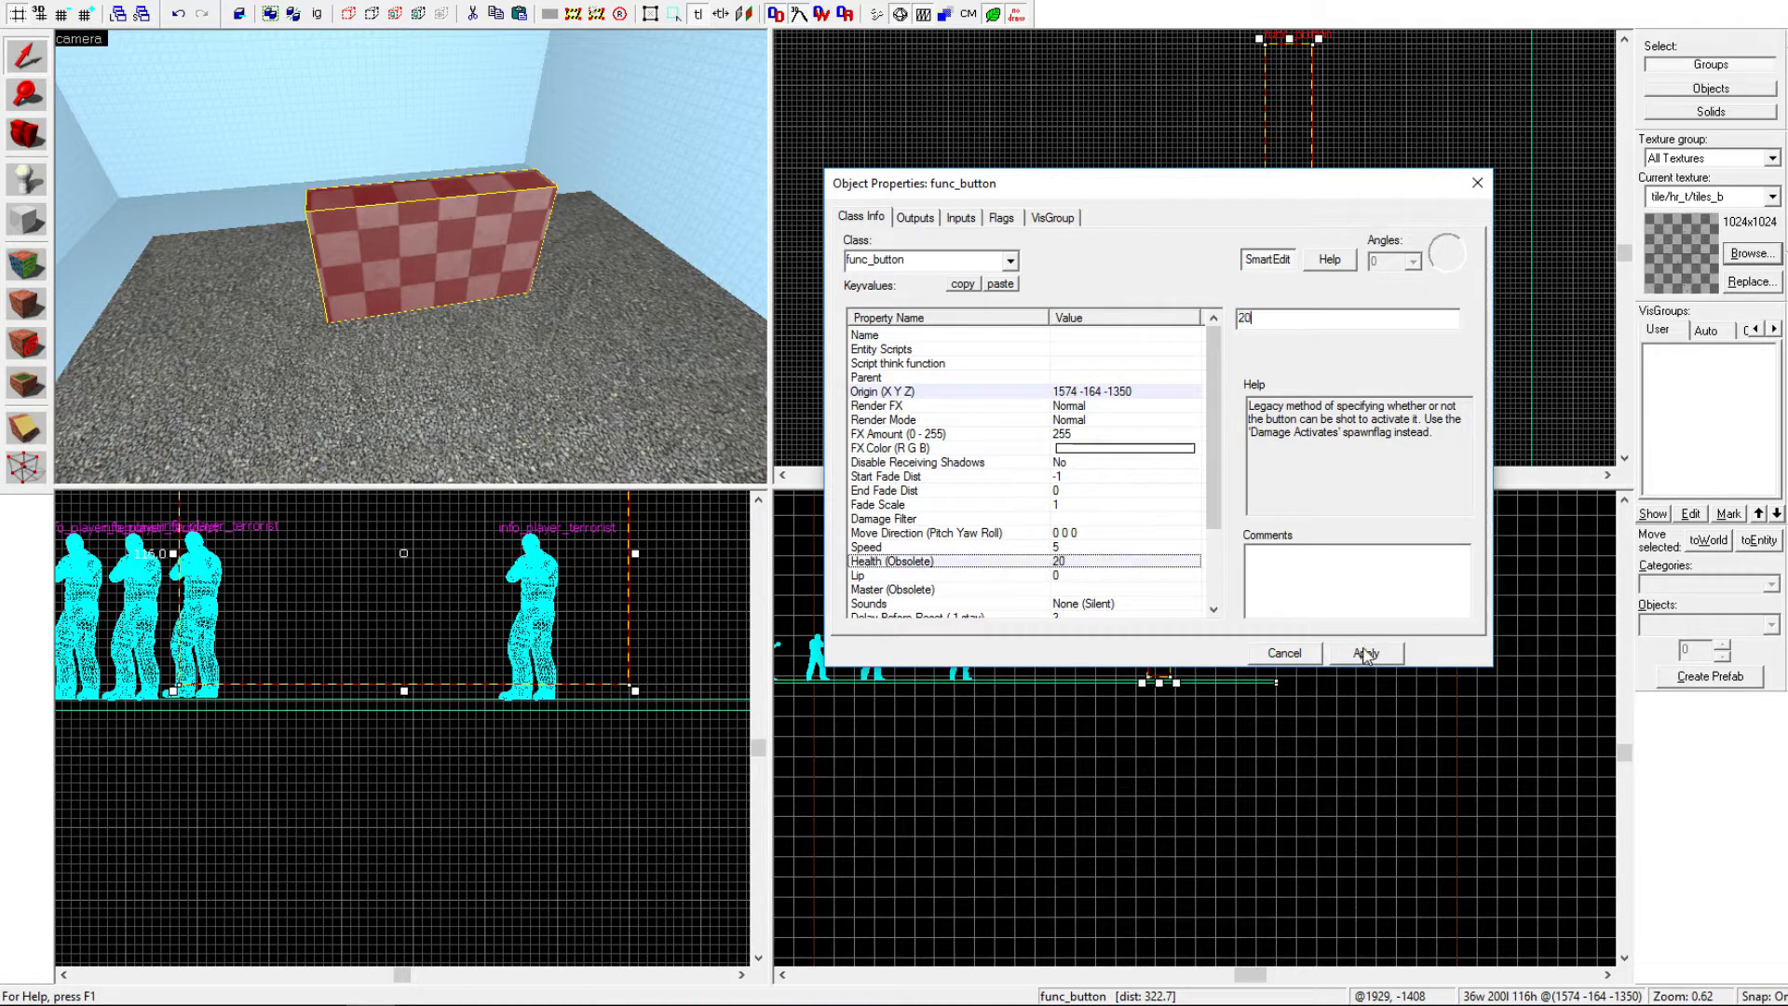
{"action": "left_click", "coordinate": [1365, 655]}
Step: Set the func_button's Move Direction to Down (90 0 0), apply it and close the object properties
{"action": "left_click", "coordinate": [1070, 534]}
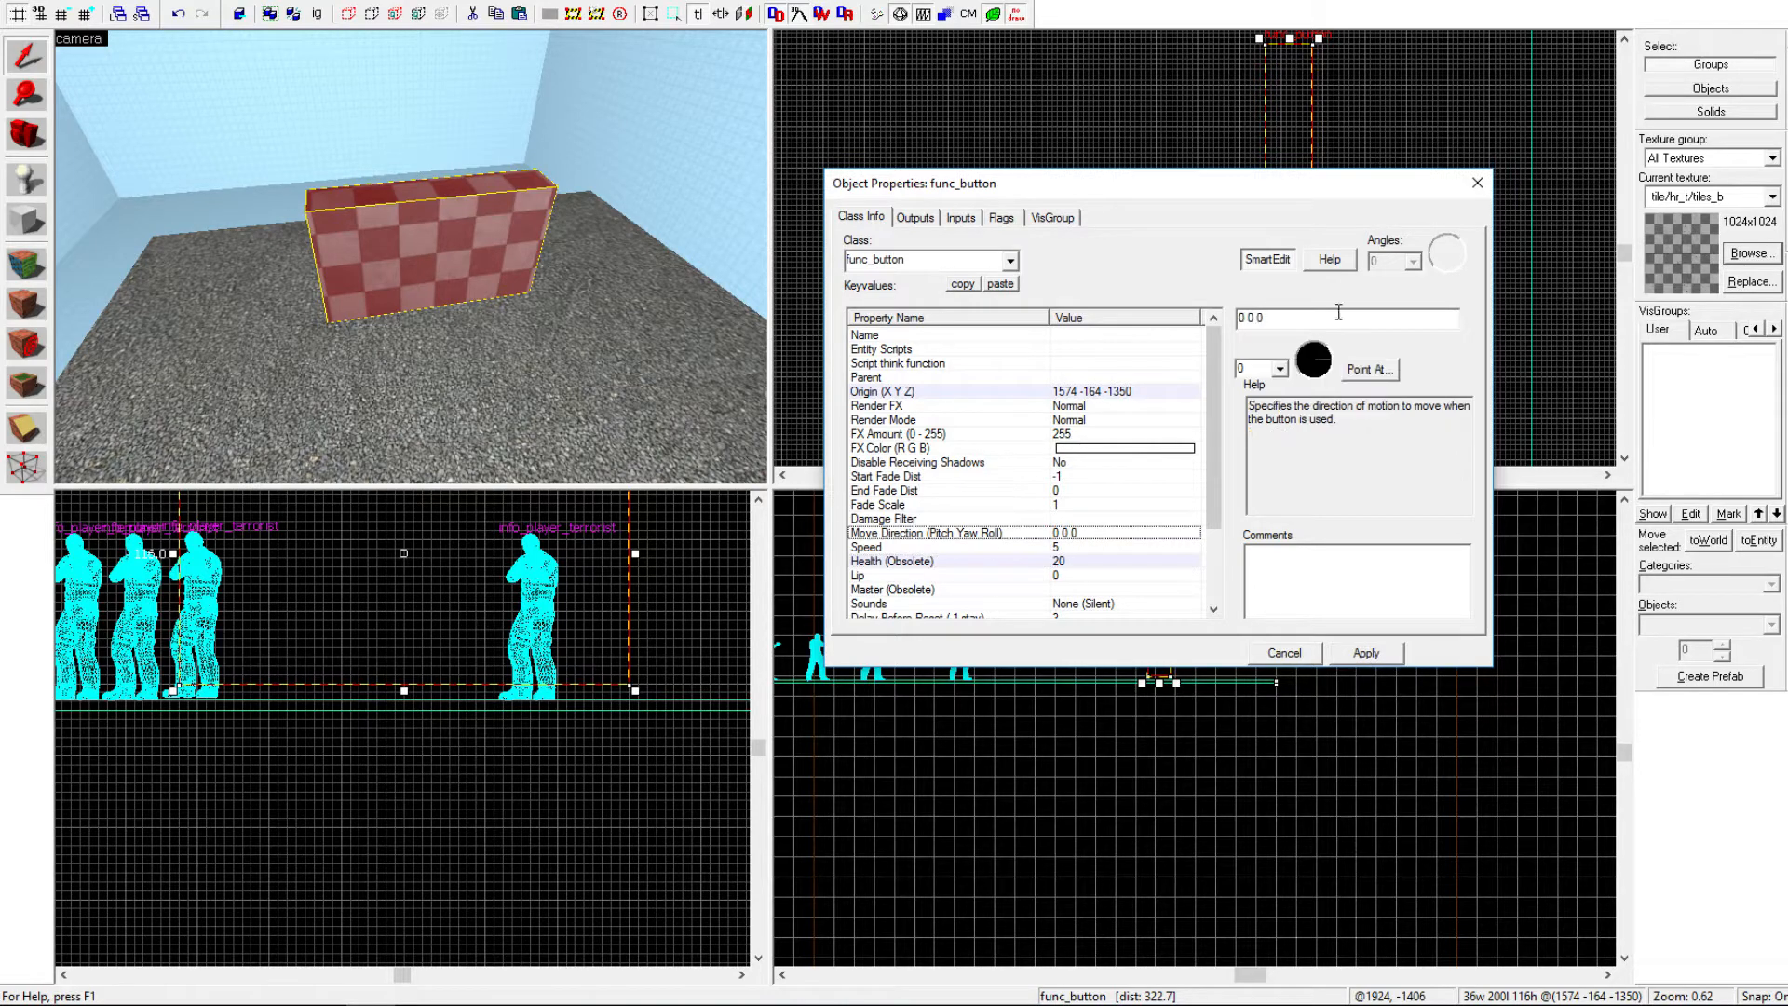
{"action": "left_click", "coordinate": [1281, 368]}
{"action": "left_click", "coordinate": [1257, 390]}
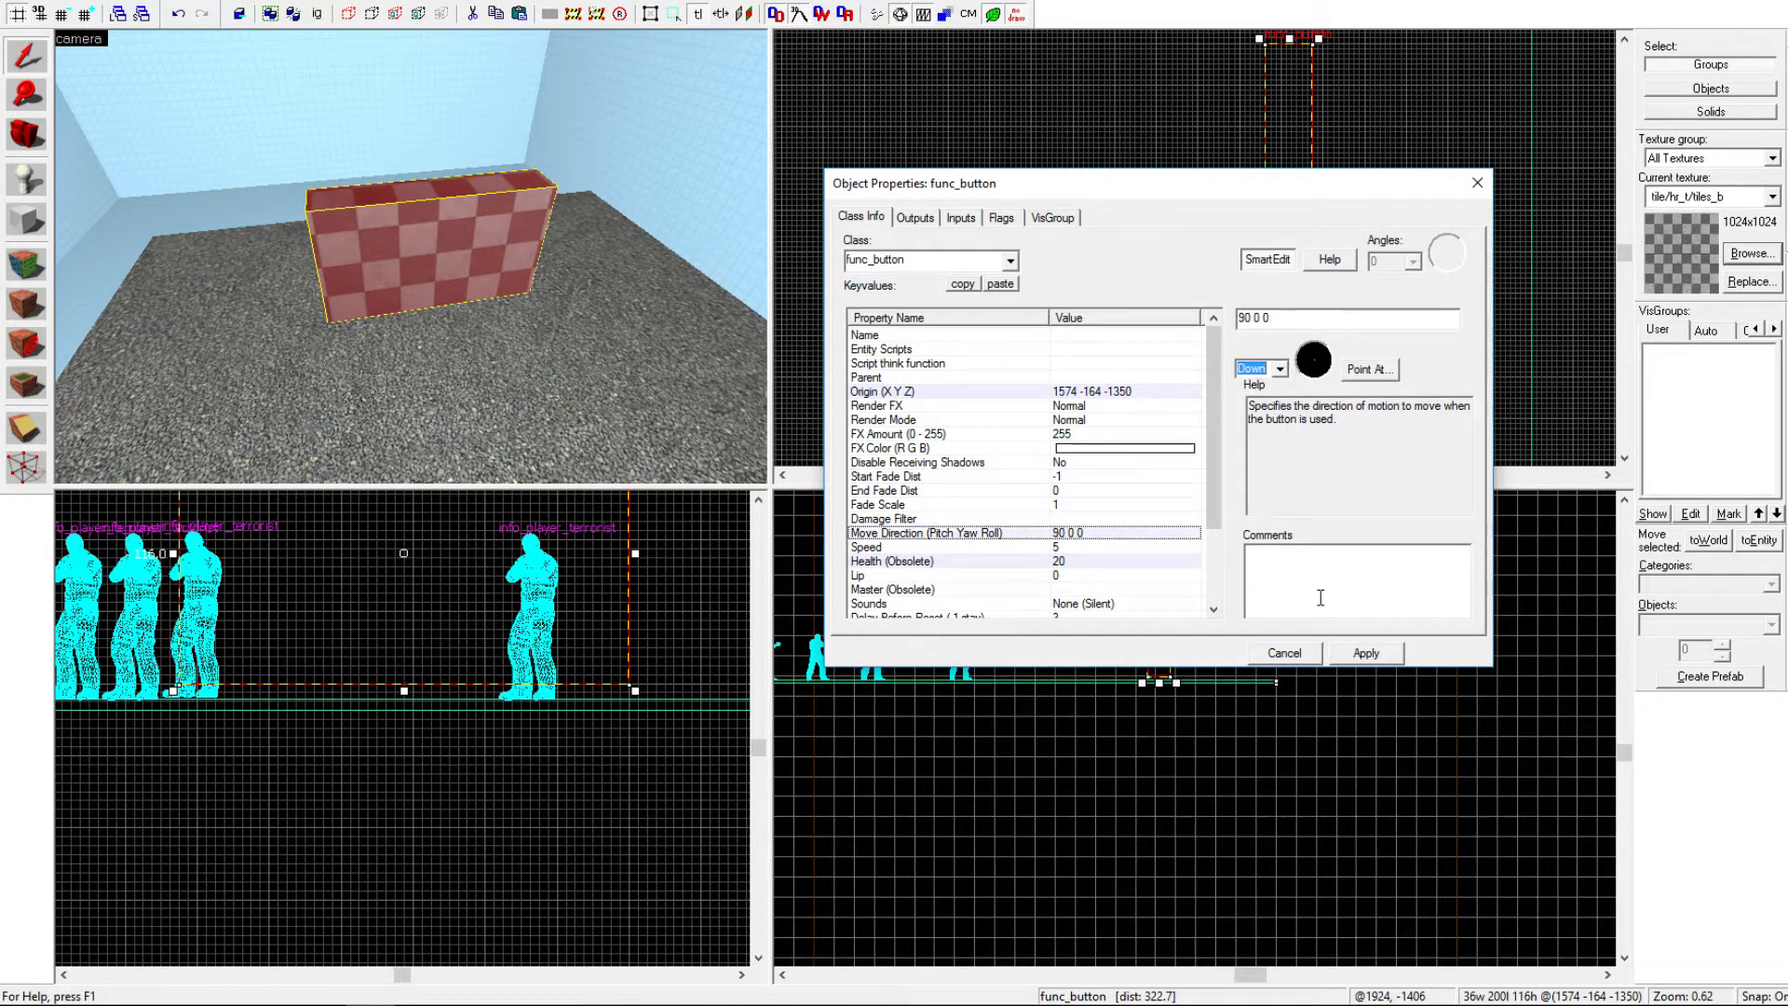
{"action": "left_click", "coordinate": [1365, 653]}
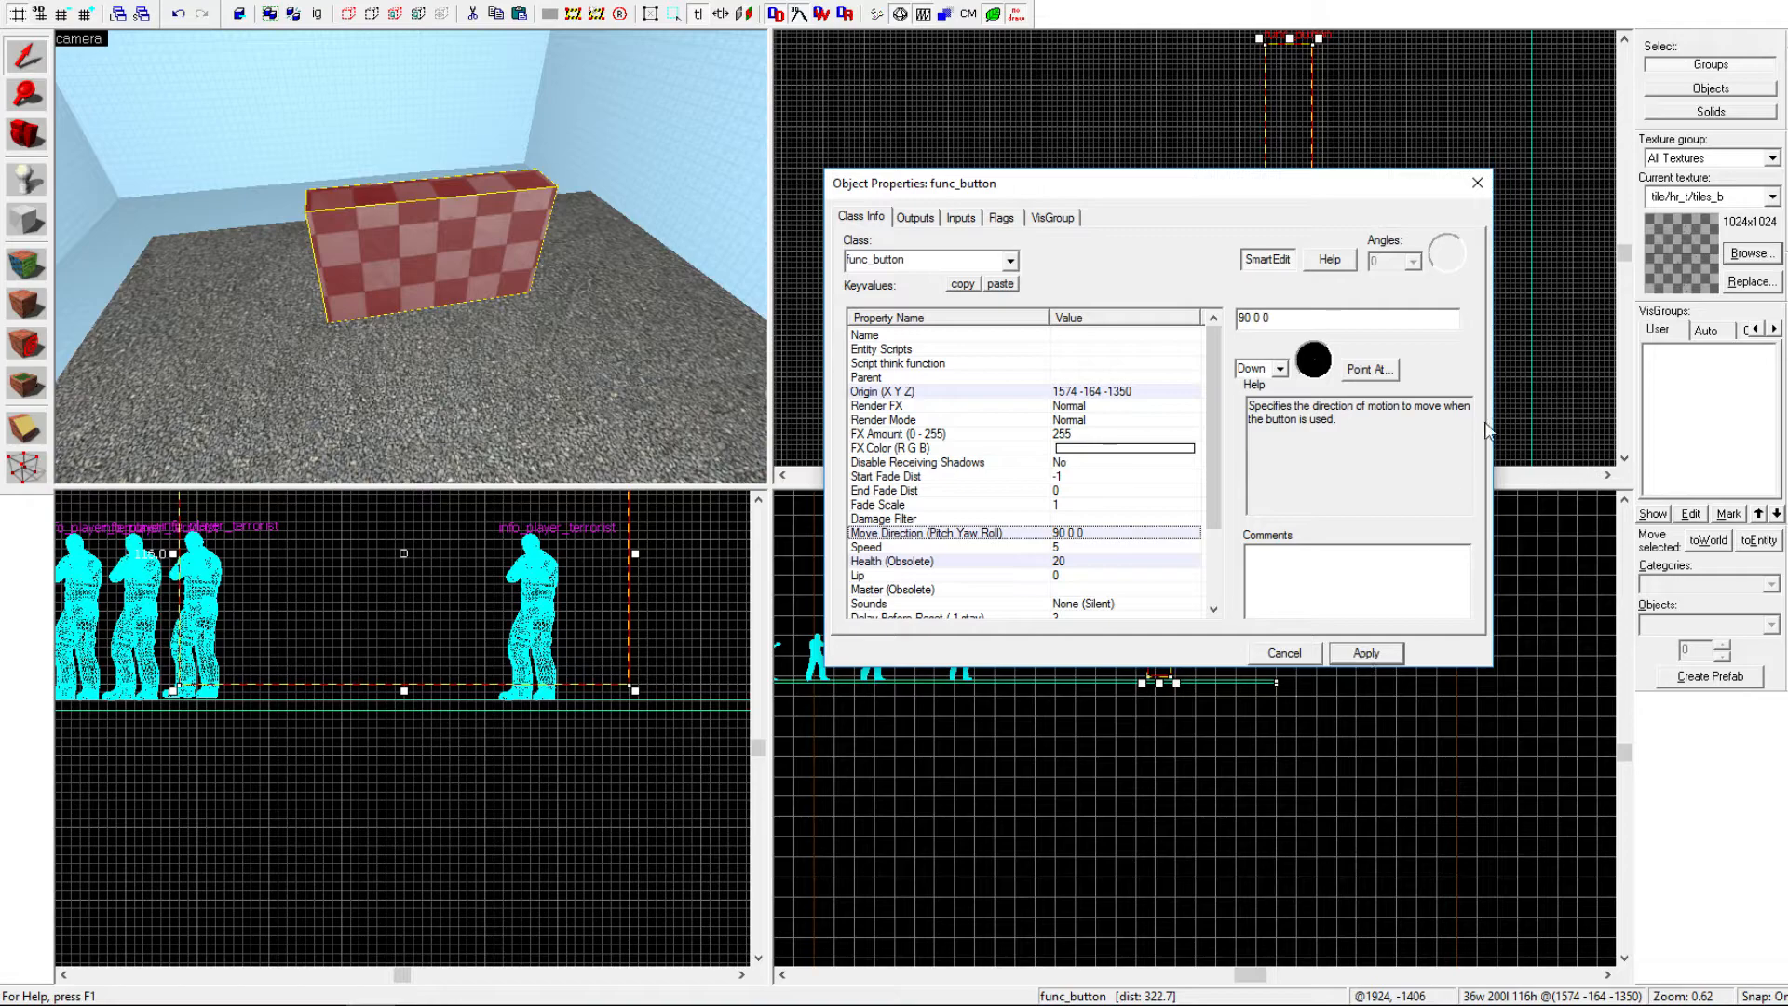
{"action": "left_click", "coordinate": [1477, 182]}
Step: Find the textures matching "trigger" and make tools/toolstrigger the current texture for a new block
{"action": "key", "text": "z"}
{"action": "key", "text": "d"}
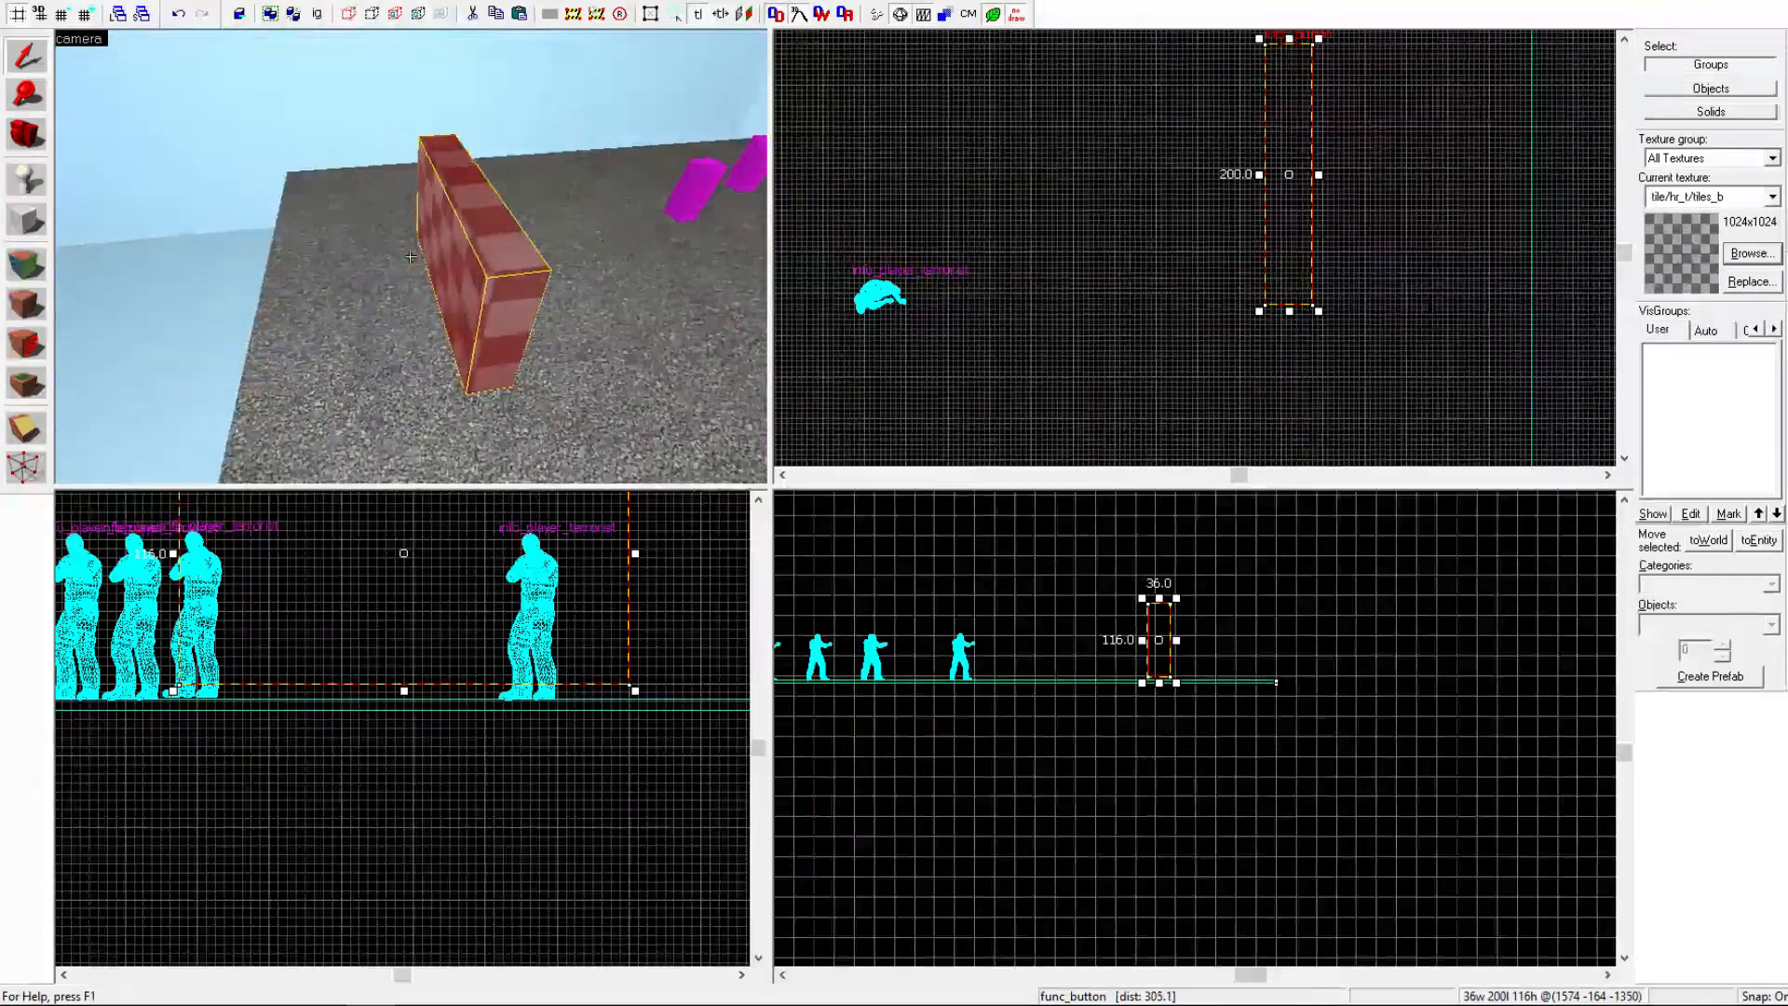
{"action": "key", "text": "z"}
{"action": "key", "text": "z"}
{"action": "key", "text": "z"}
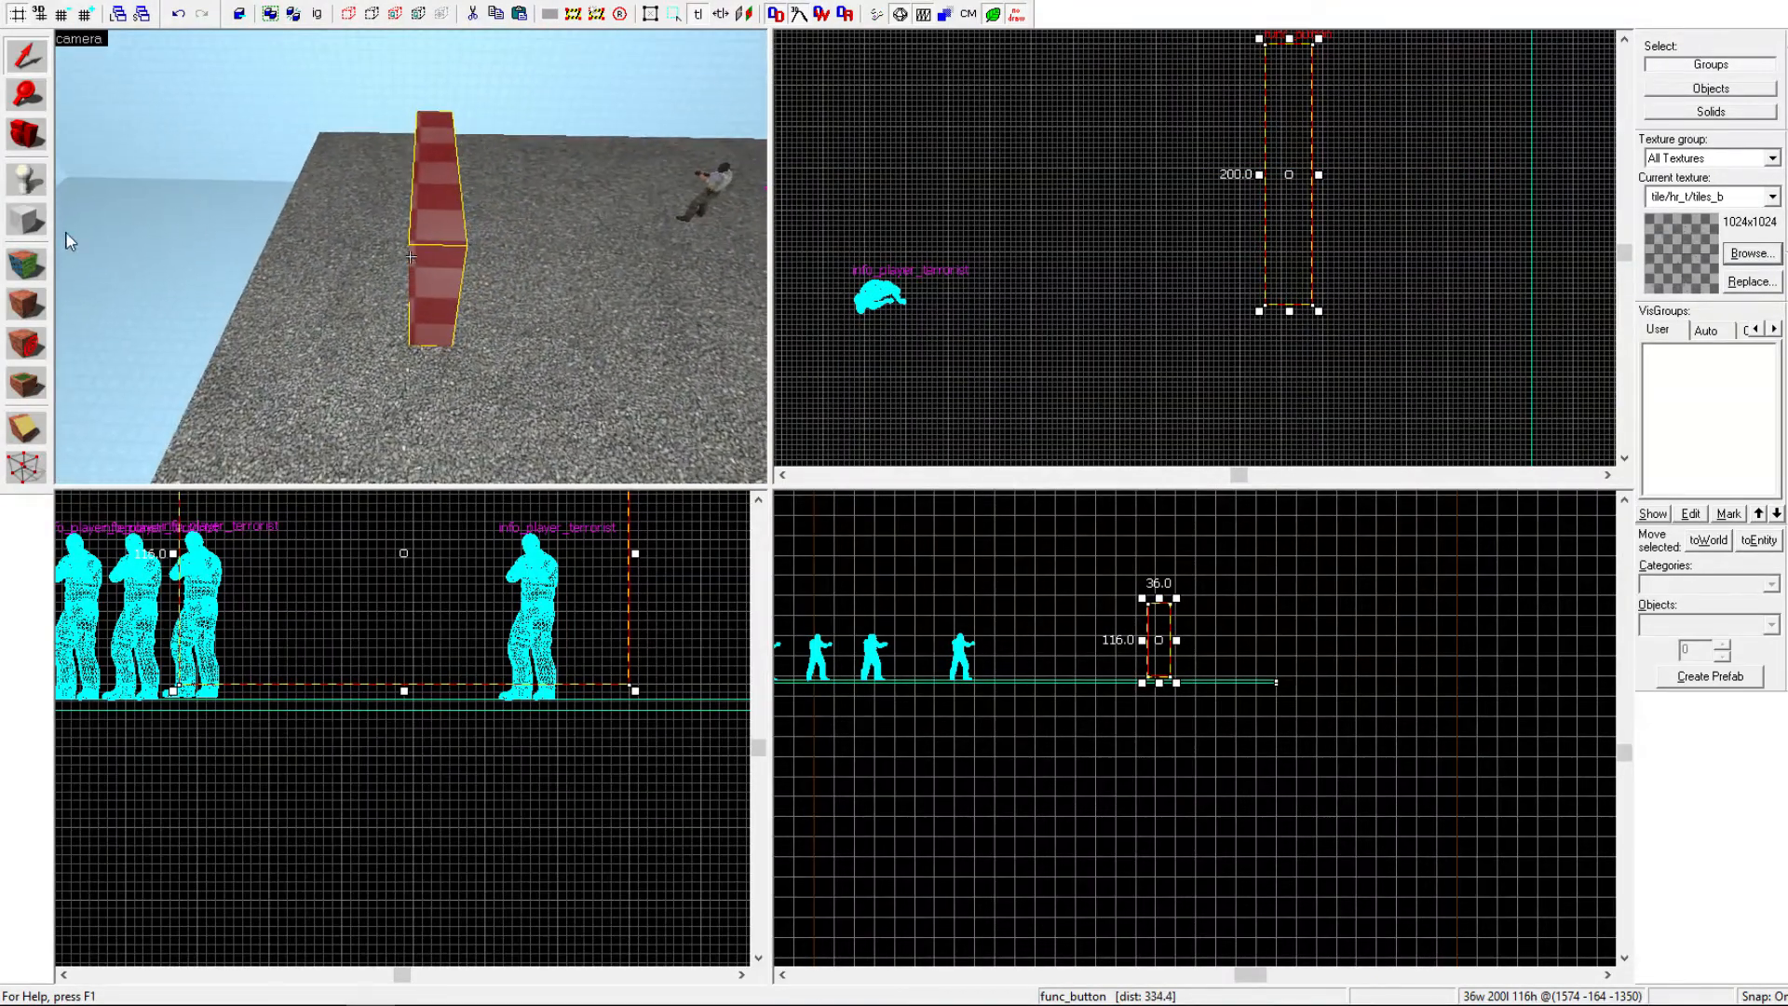
{"action": "left_click", "coordinate": [43, 220]}
{"action": "left_click", "coordinate": [1749, 253]}
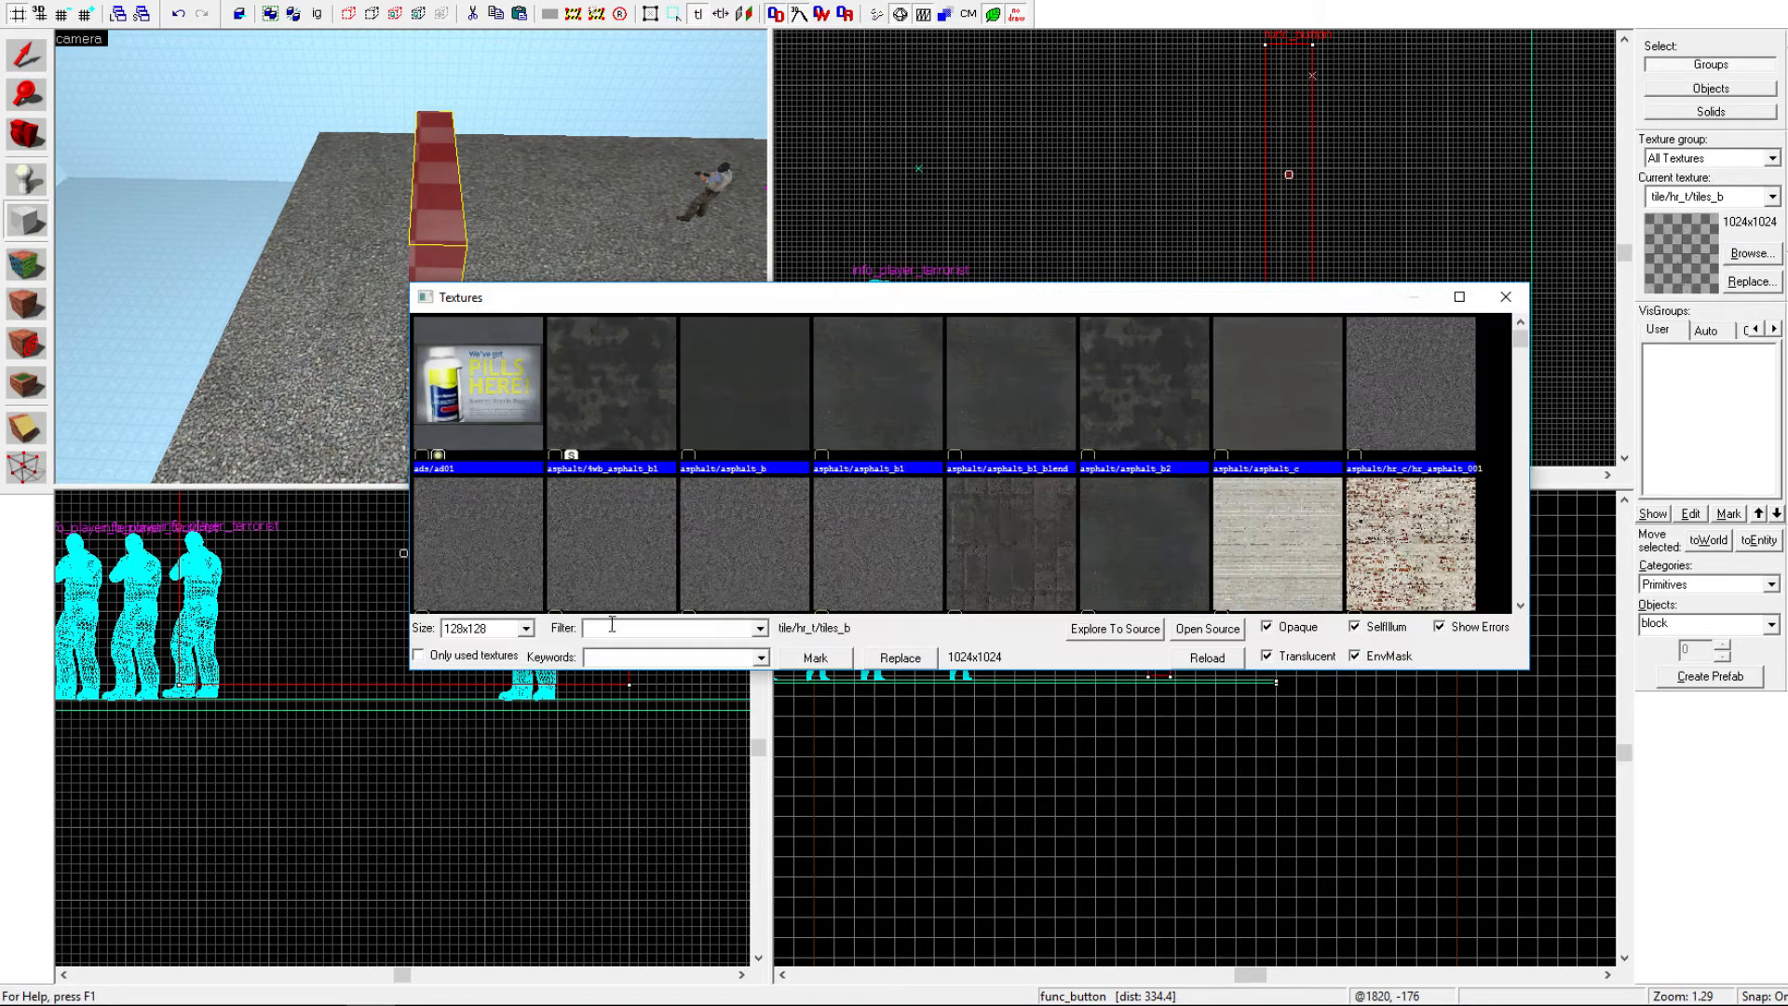
{"action": "type", "text": "trigger"}
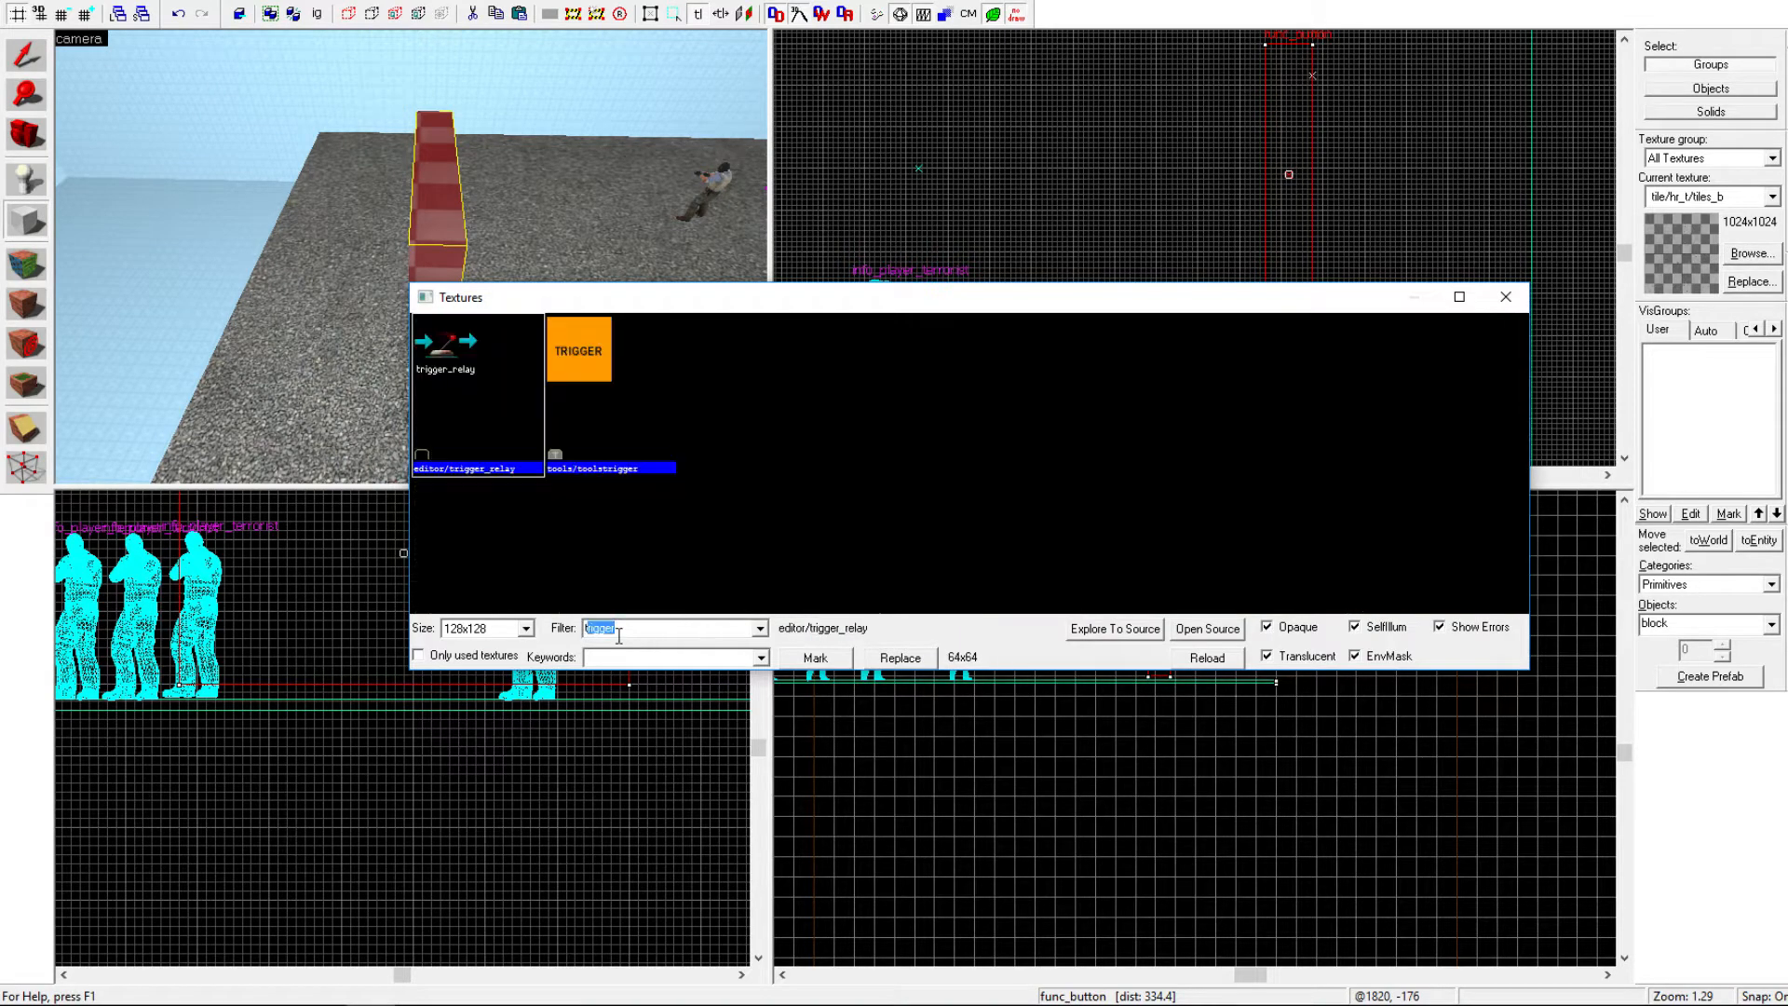
{"action": "double_click", "coordinate": [578, 350]}
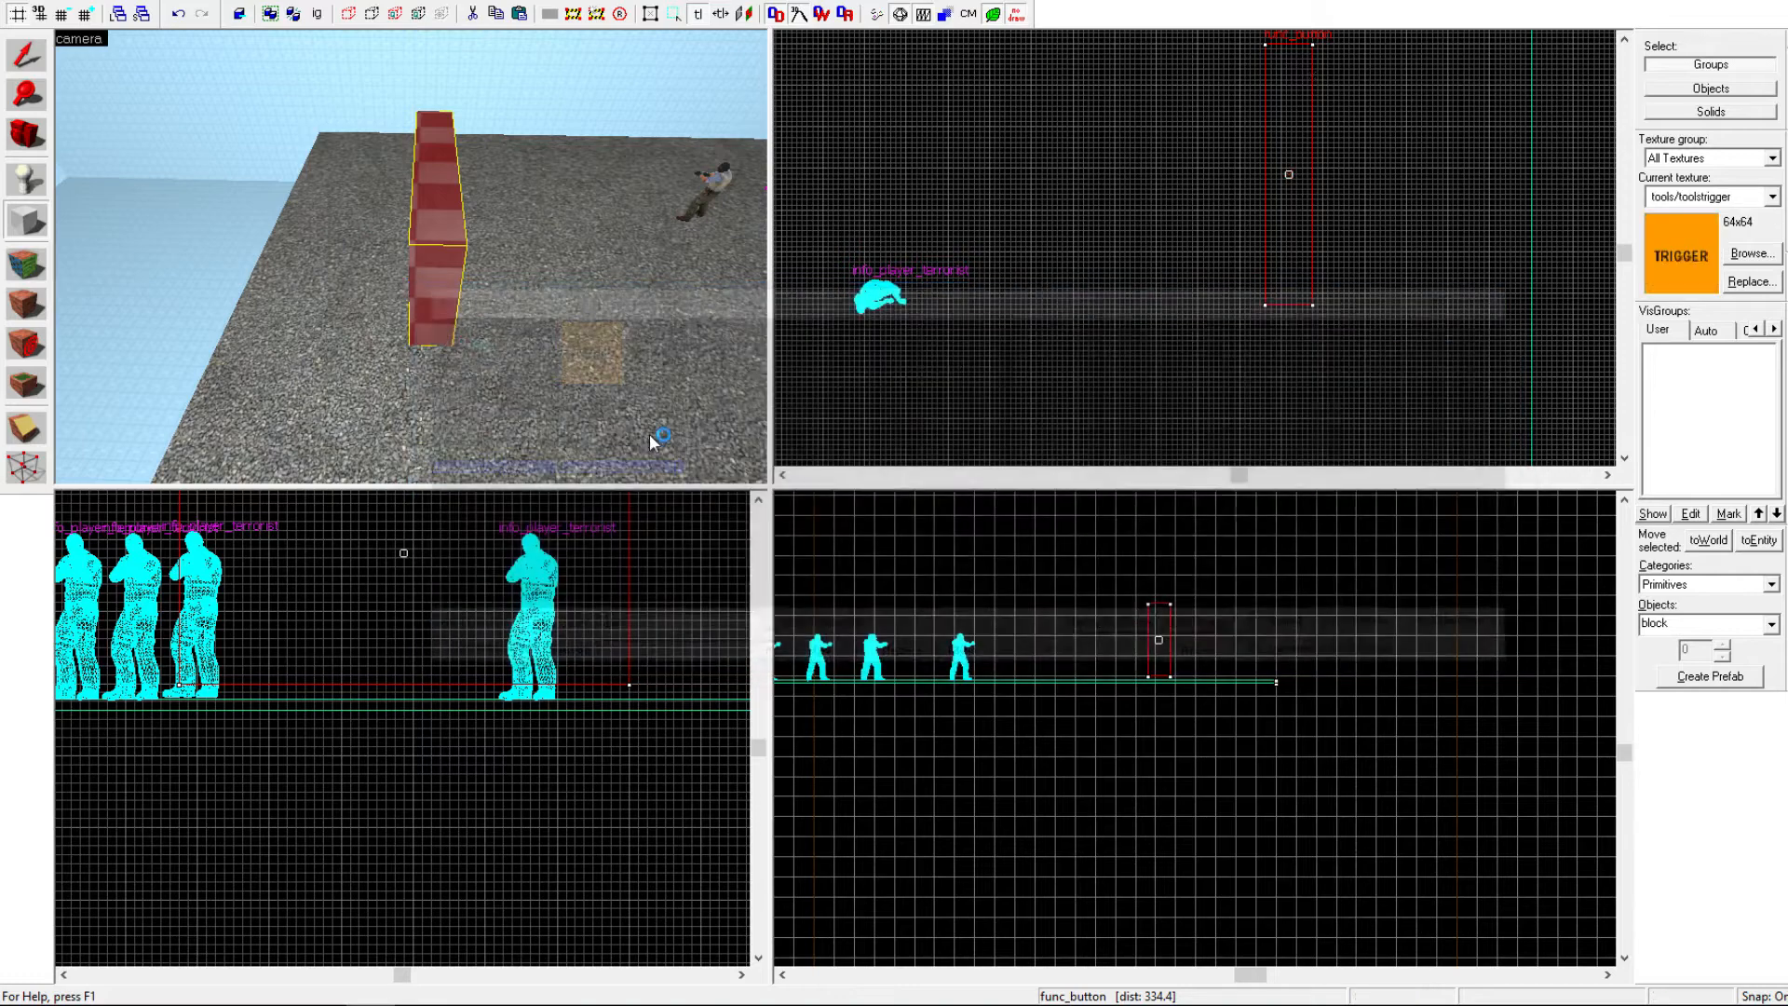
Step: Create a trigger-textured block 468 by 480 units and 116 units high over the spawn area beside the button
{"action": "scroll", "coordinate": [1209, 243], "scroll_direction": "down", "scroll_amount": 5}
{"action": "left_click_drag", "start_coordinate": [1214, 131], "coordinate": [1033, 316]}
{"action": "key", "text": "z"}
{"action": "key", "text": "d"}
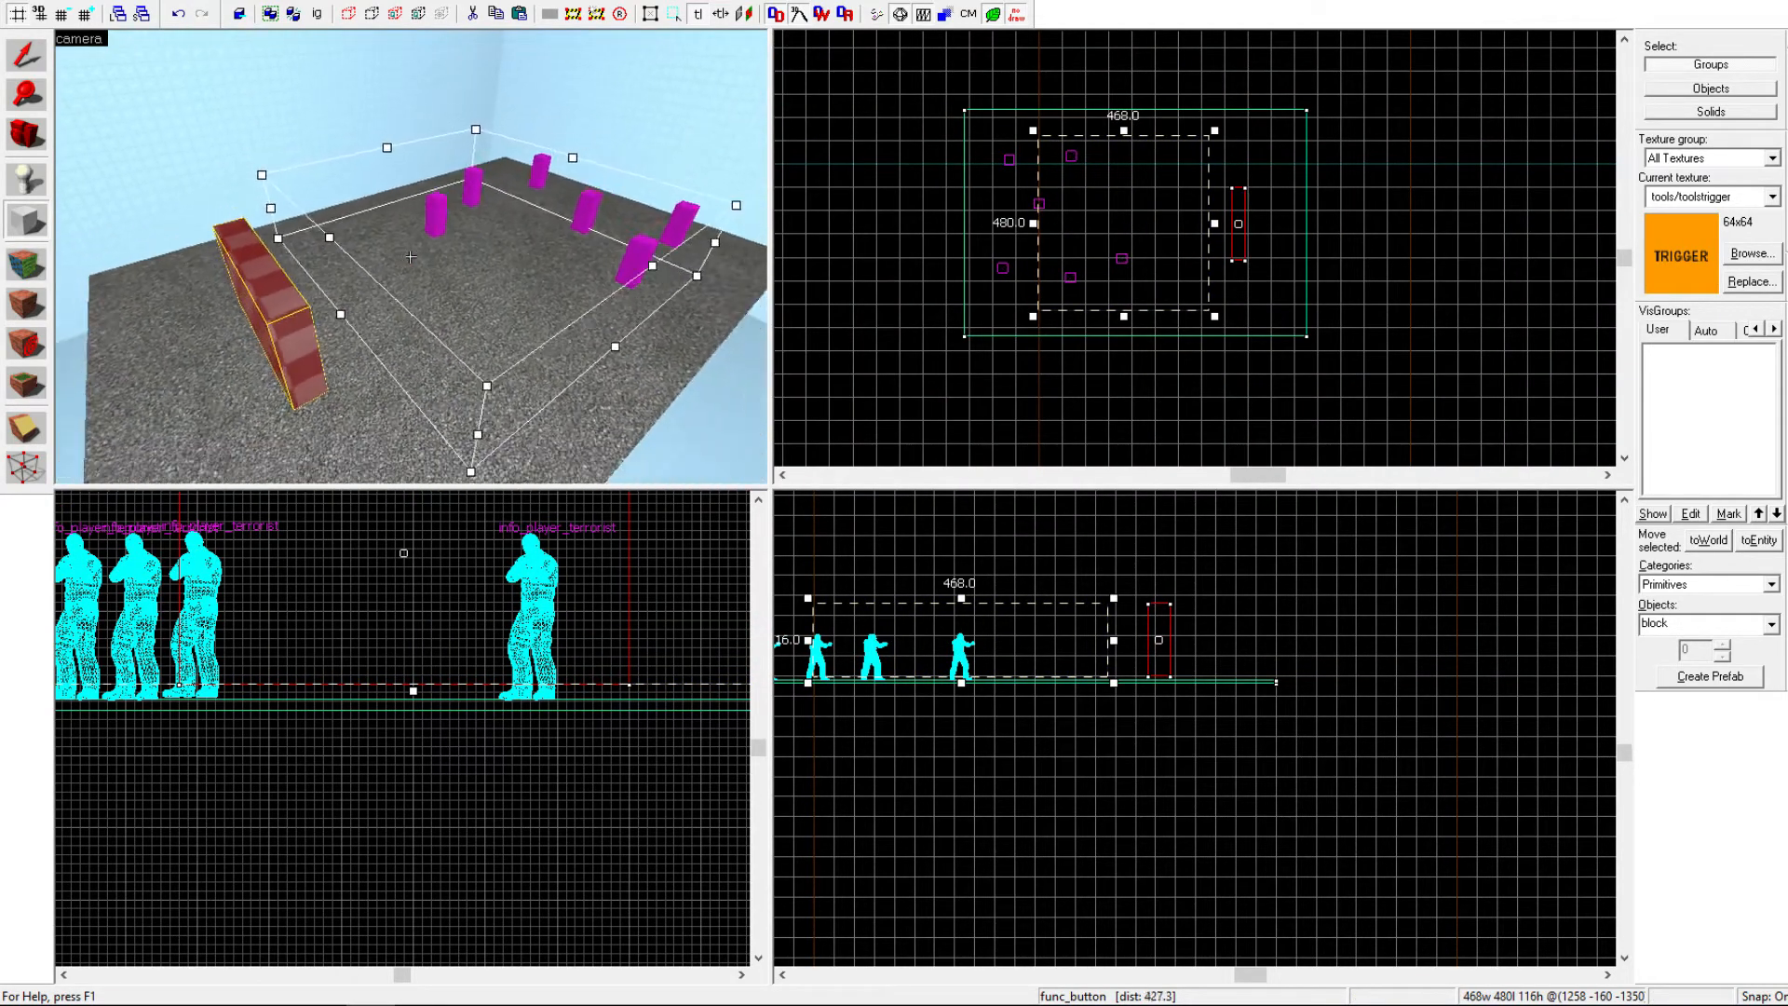
{"action": "key", "text": "z"}
{"action": "key", "text": "d"}
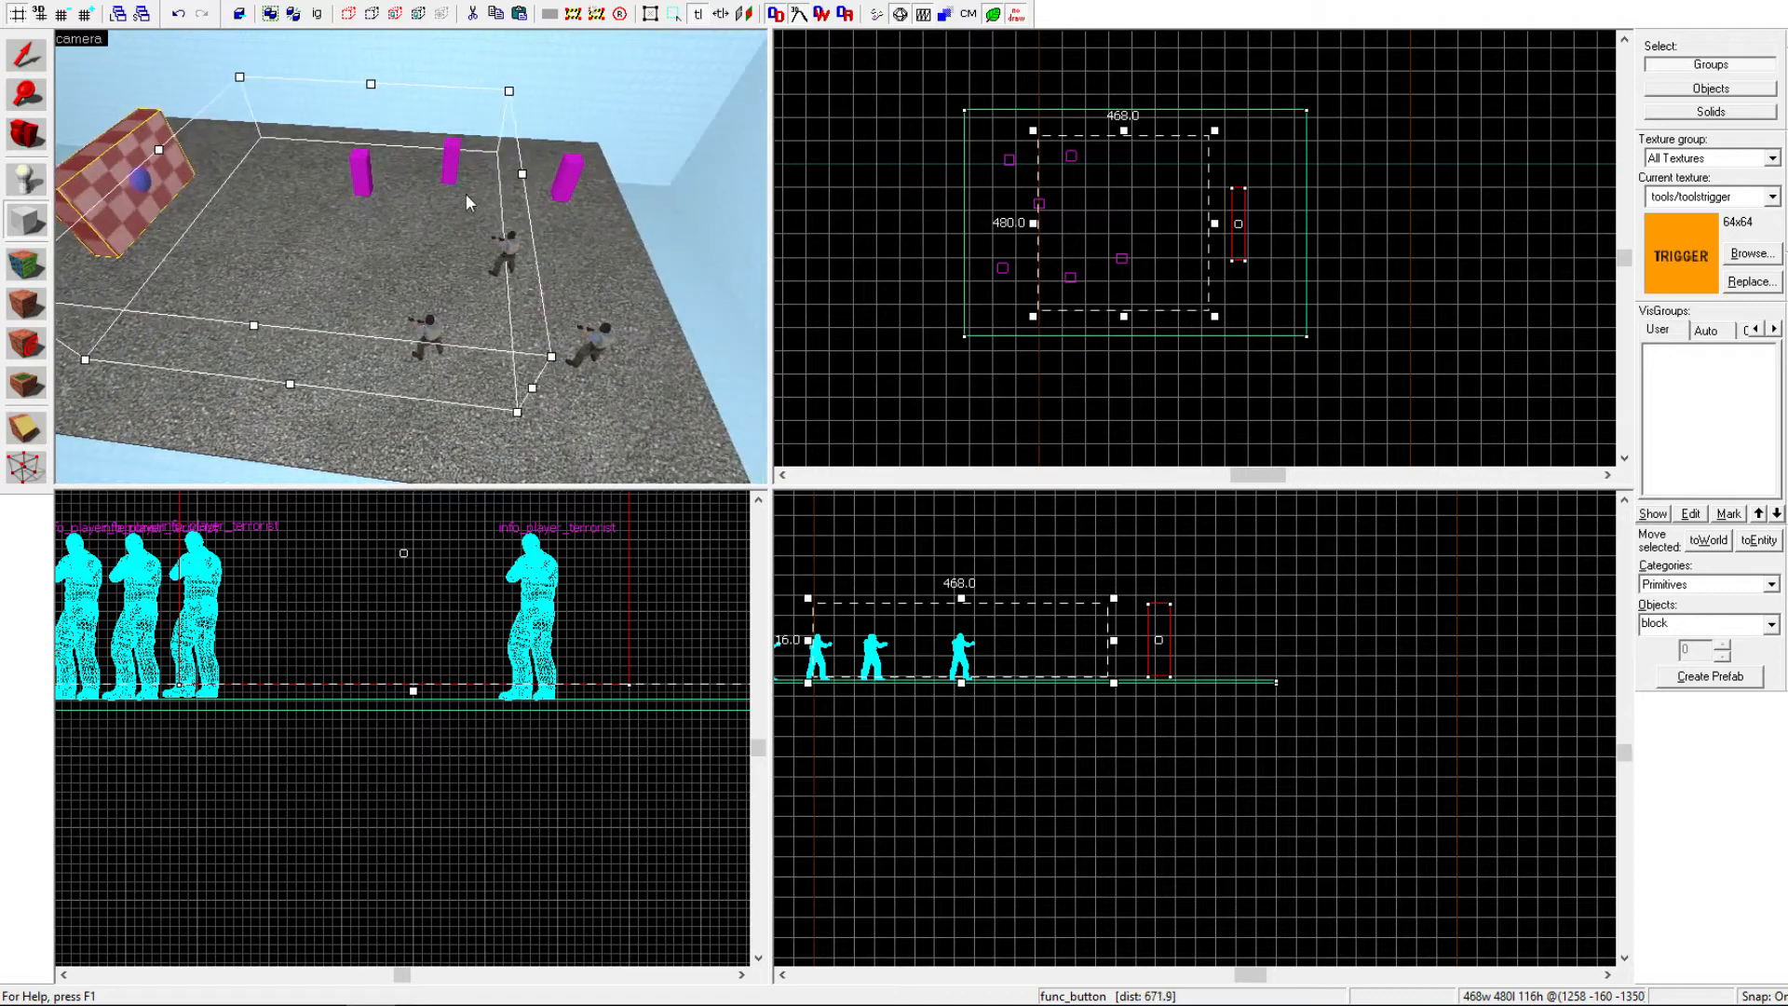
{"action": "key", "text": "Return"}
Step: Tie the trigger block to an entity and choose trigger_hurt as its class
{"action": "key", "text": "z"}
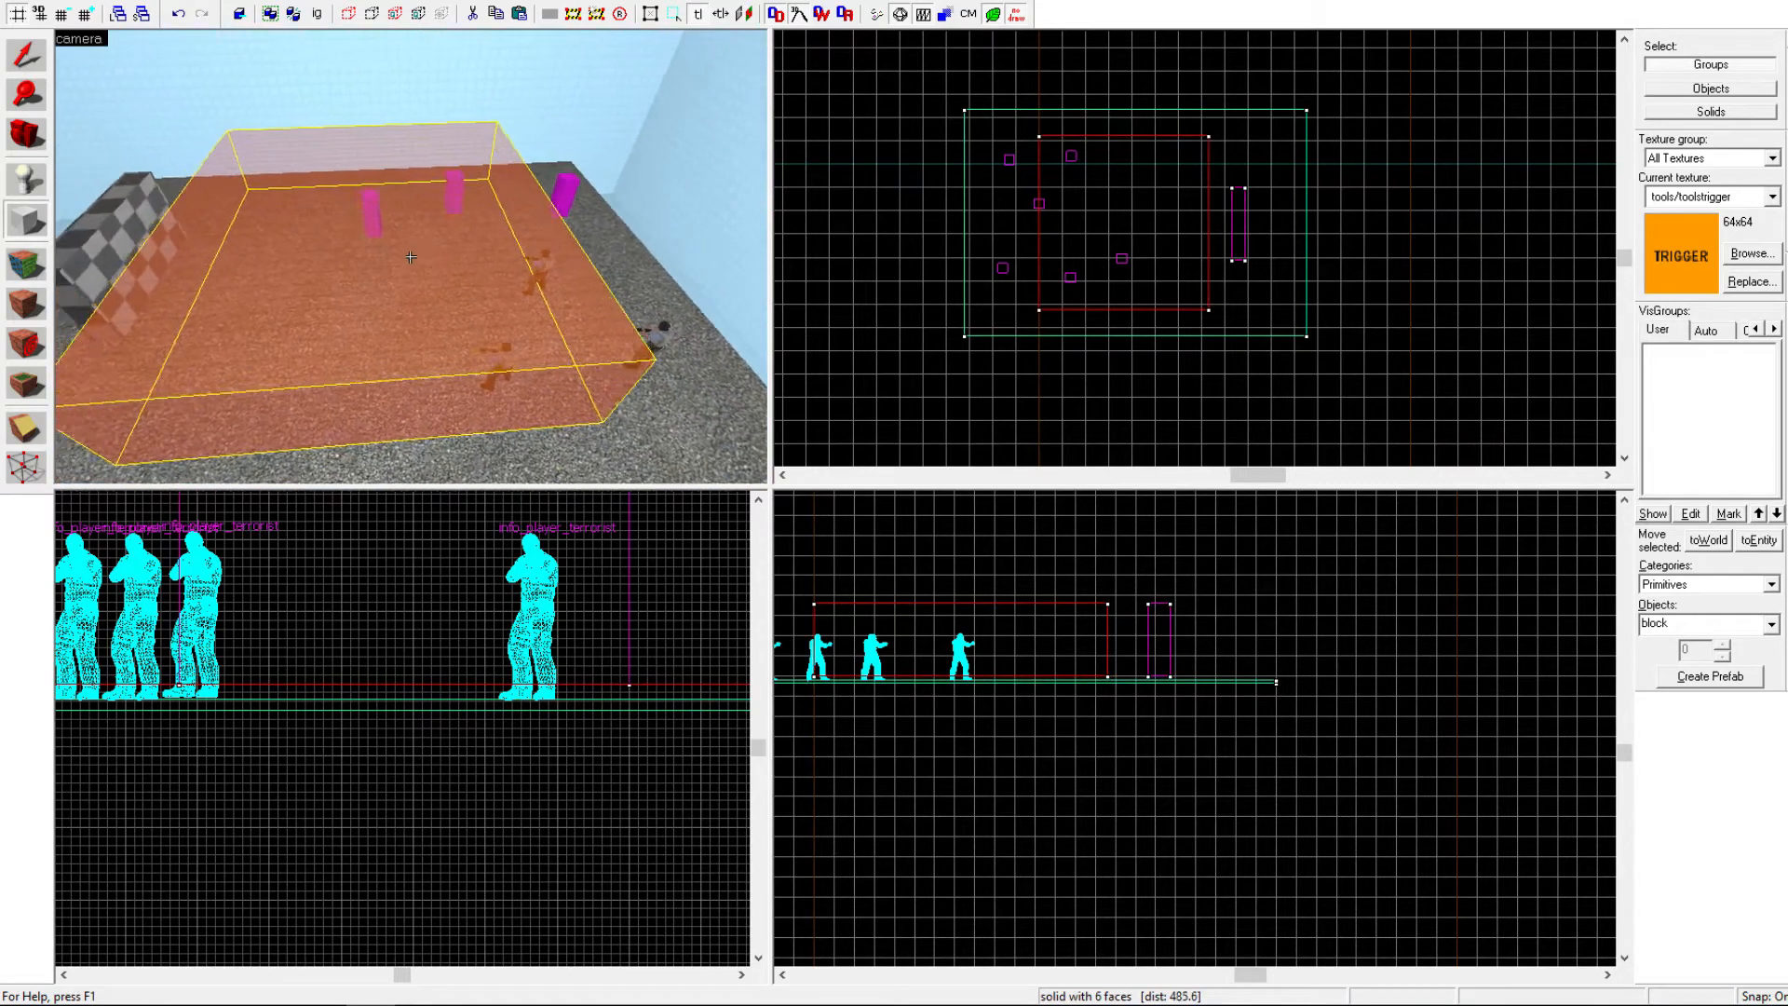
{"action": "key", "text": "w"}
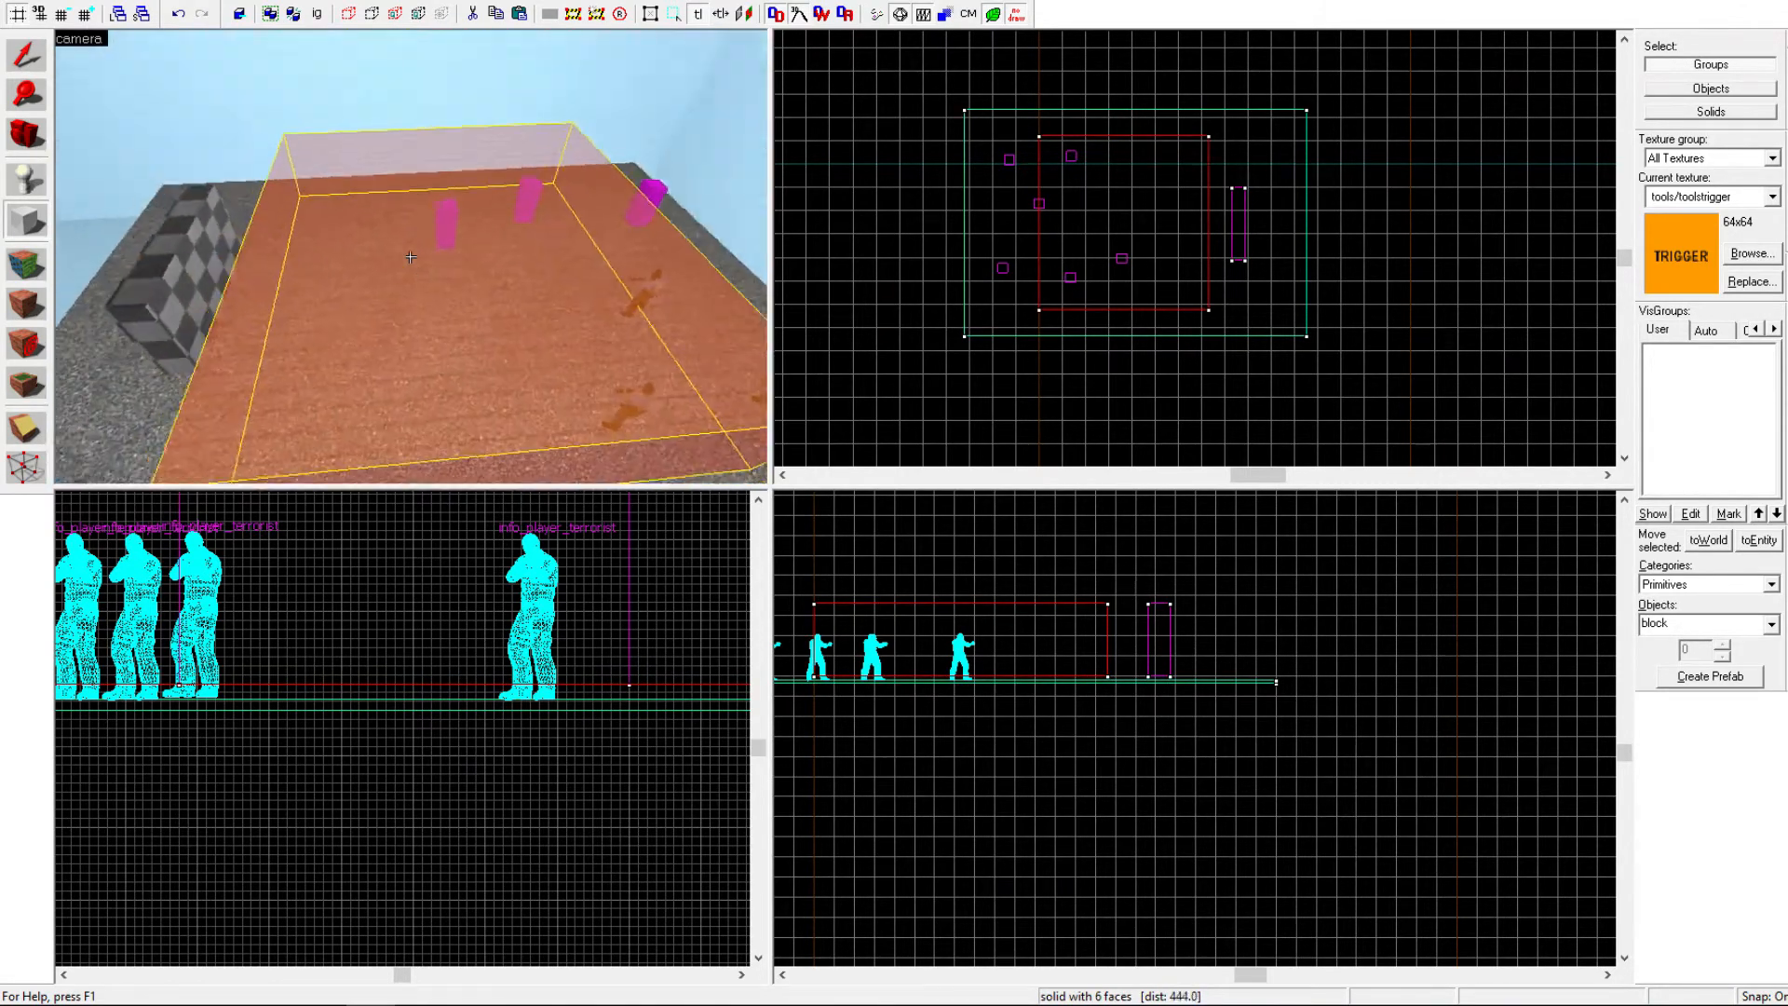
{"action": "key", "text": "z"}
{"action": "key", "text": "shift+s"}
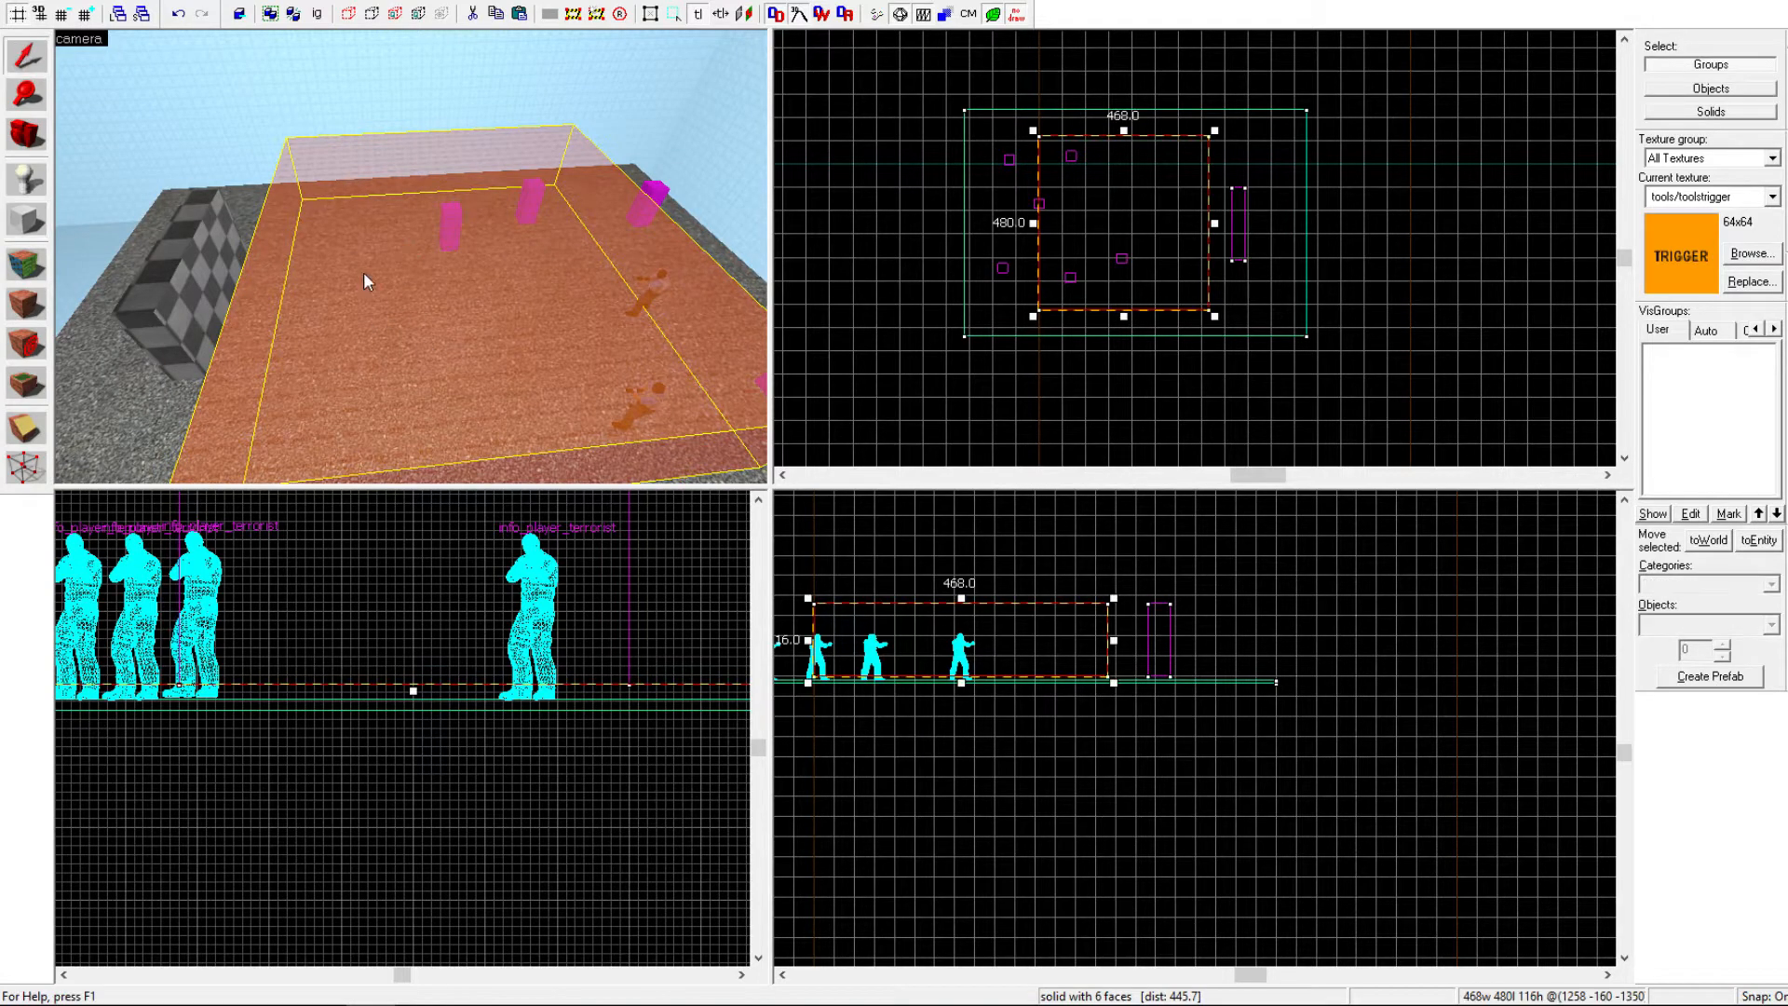
{"action": "key", "text": "ctrl+t"}
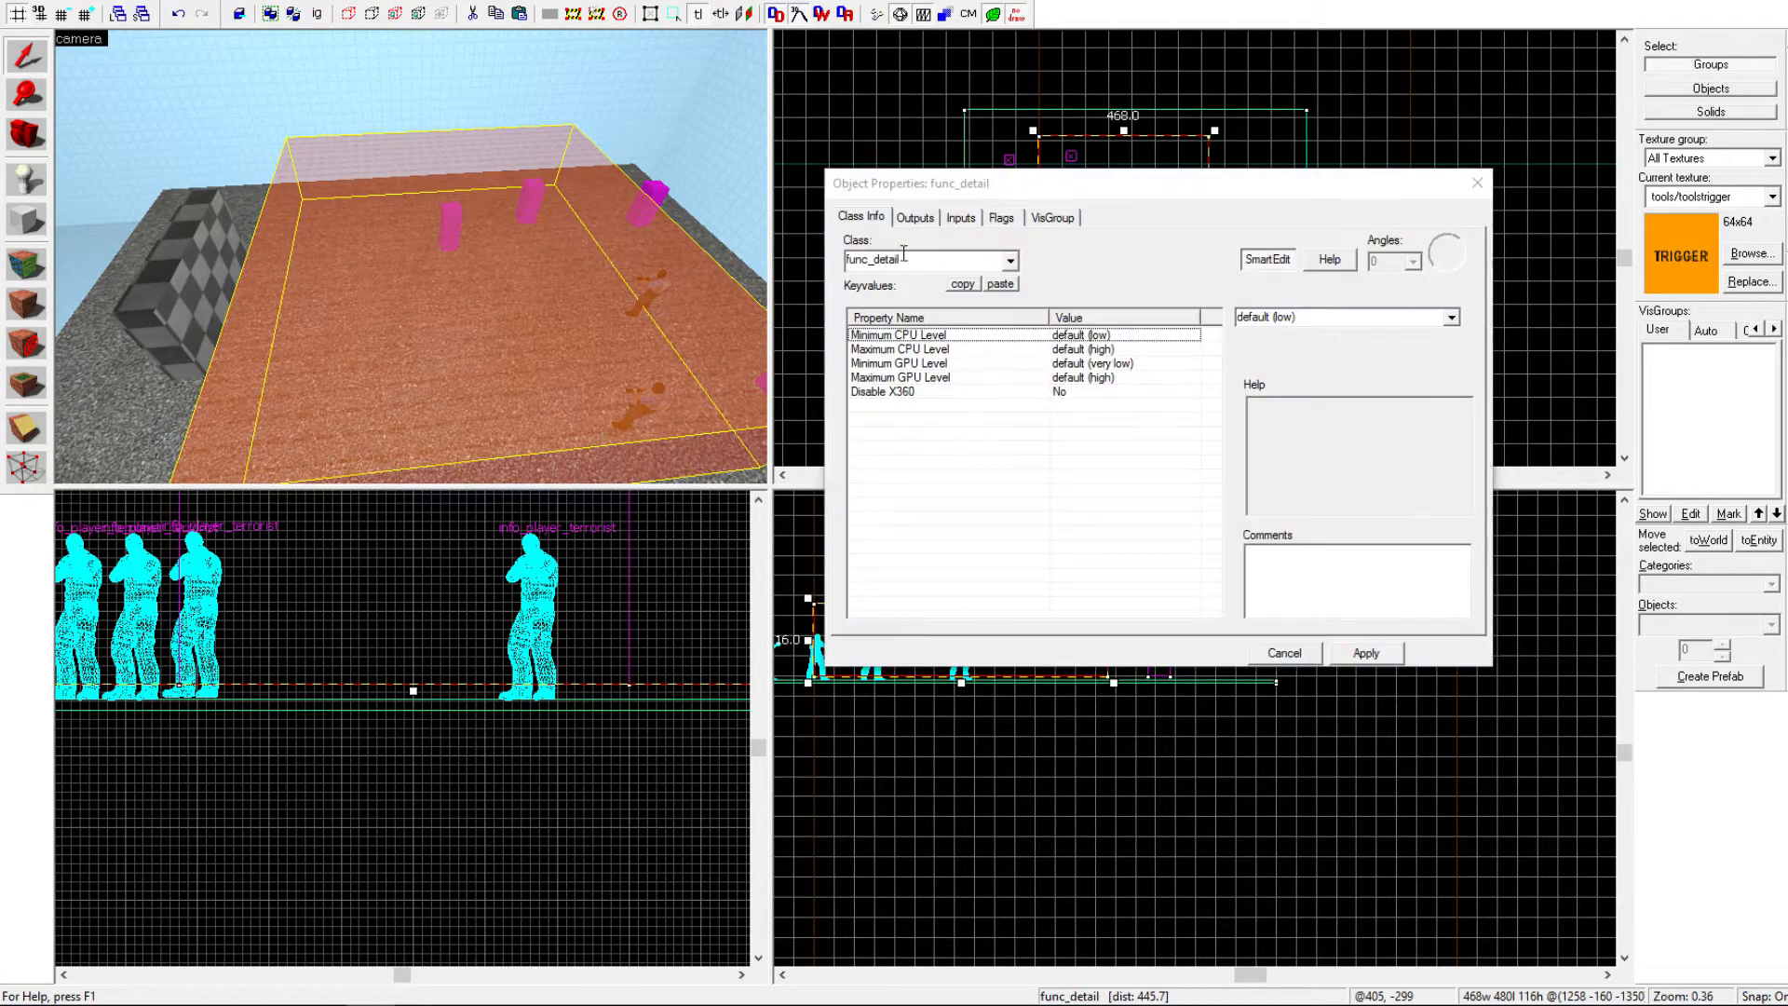
{"action": "left_click", "coordinate": [920, 263]}
{"action": "key", "text": "BackSpace"}
{"action": "key", "text": "BackSpace"}
{"action": "key", "text": "BackSpace"}
{"action": "key", "text": "BackSpace"}
{"action": "key", "text": "BackSpace"}
{"action": "key", "text": "BackSpace"}
{"action": "key", "text": "BackSpace"}
{"action": "key", "text": "BackSpace"}
{"action": "key", "text": "BackSpace"}
{"action": "key", "text": "BackSpace"}
{"action": "key", "text": "BackSpace"}
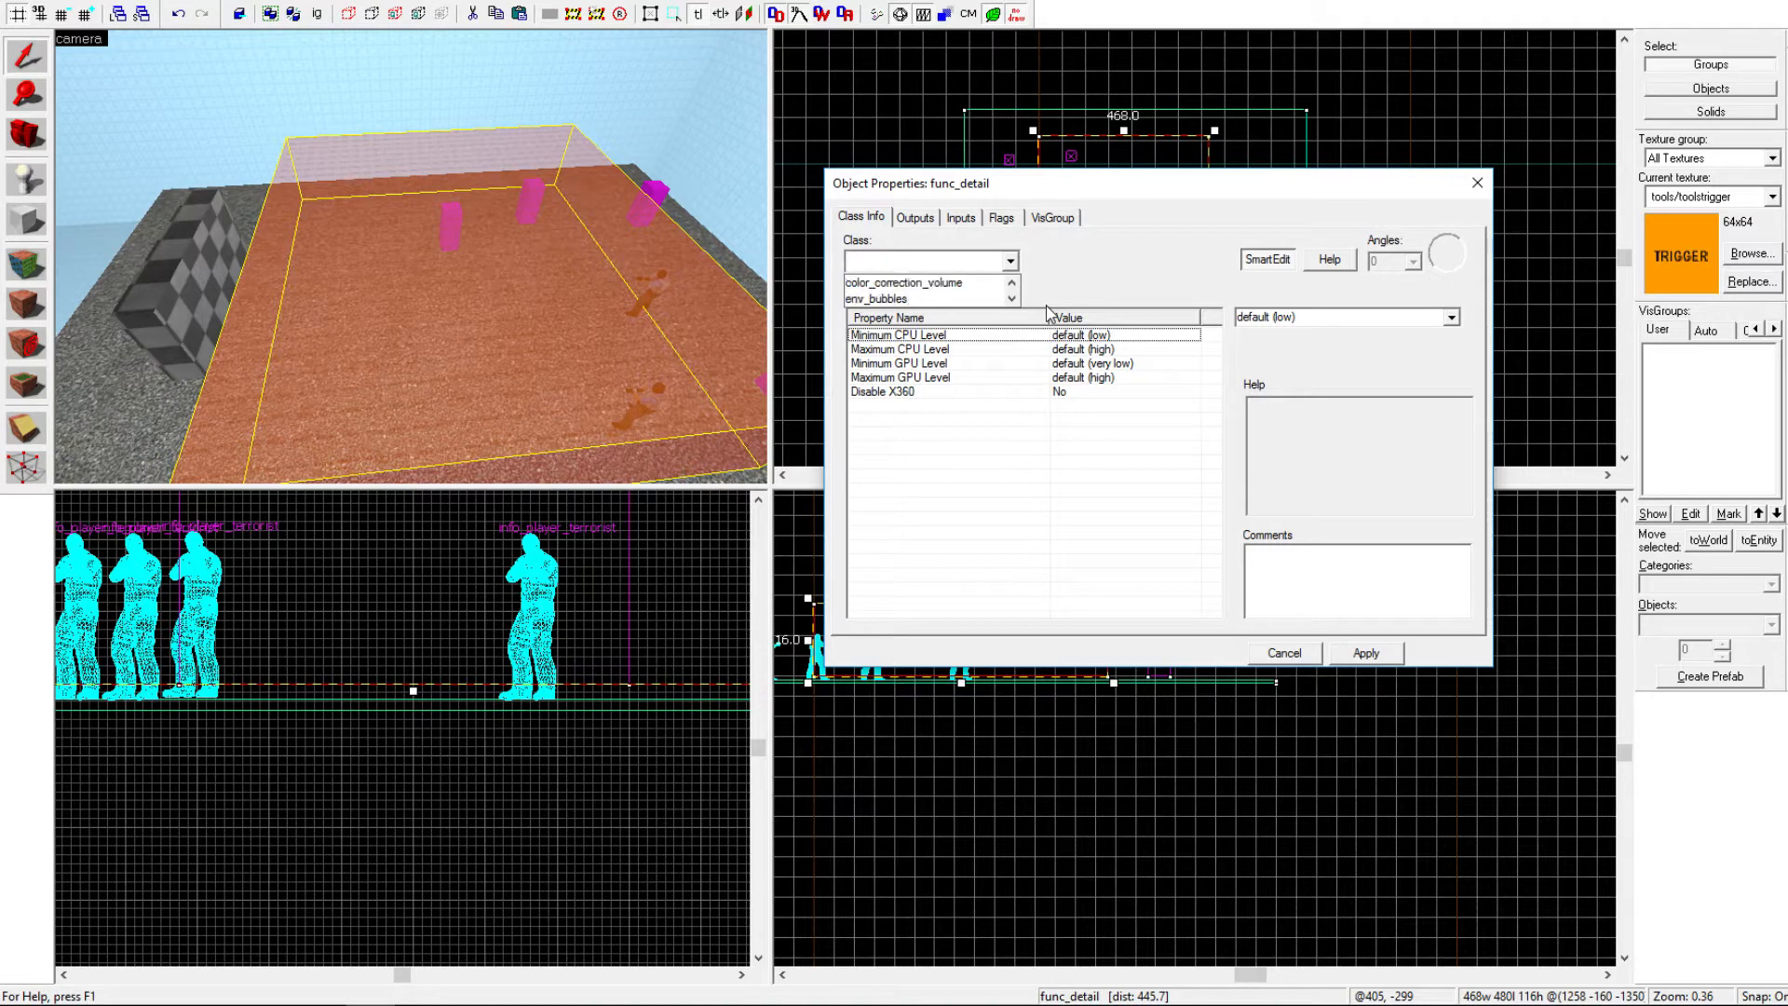
{"action": "type", "text": "hurt"}
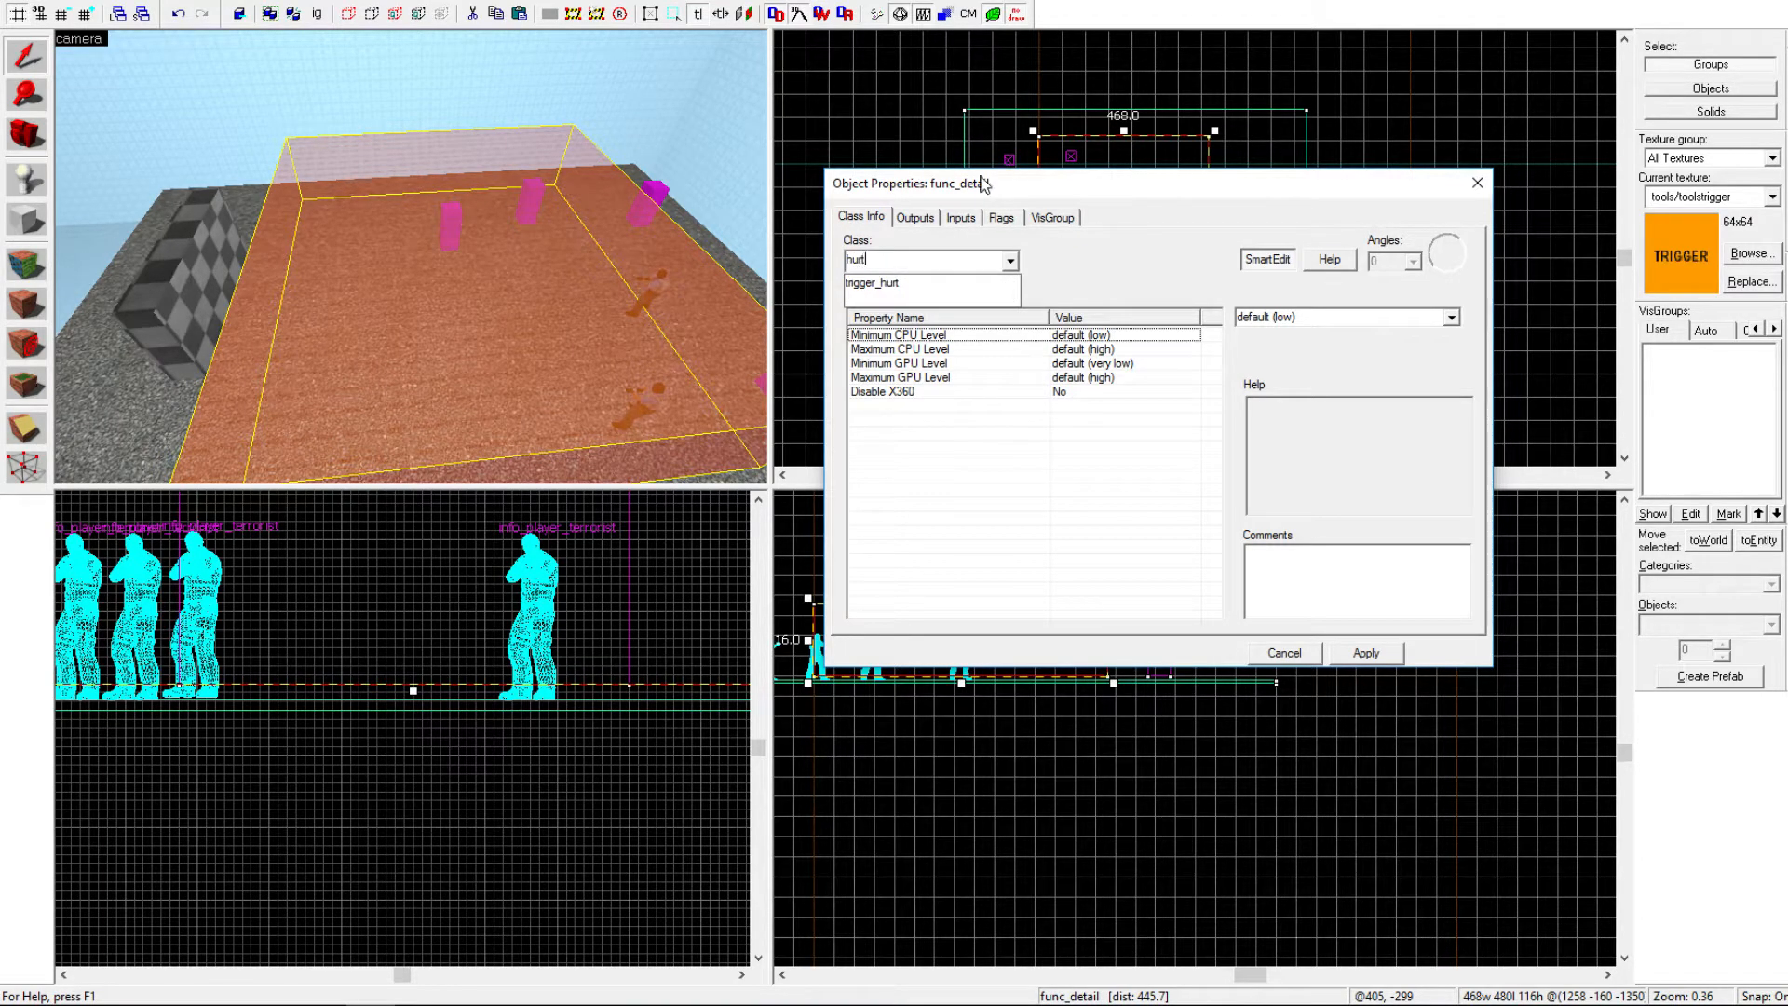
{"action": "left_click", "coordinate": [880, 284]}
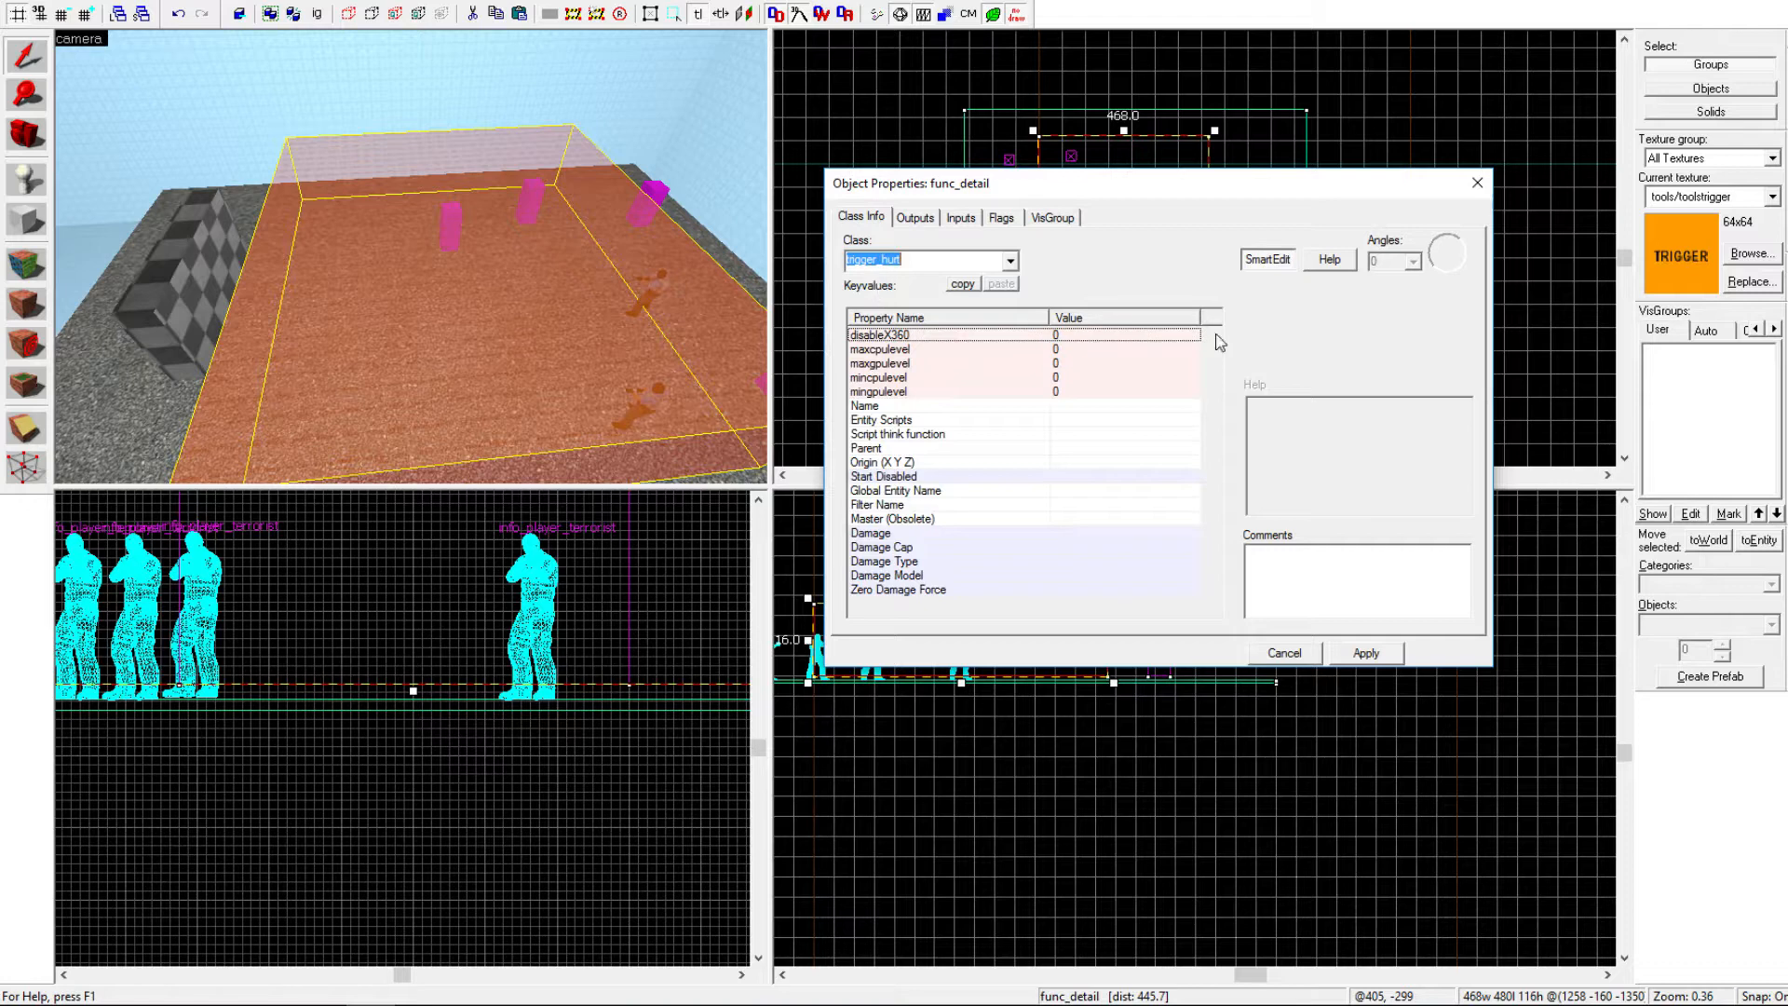
Step: Apply the trigger_hurt class, set its Damage to 10000 and Damage Cap to 20000, and apply the values
{"action": "left_click", "coordinate": [1369, 657]}
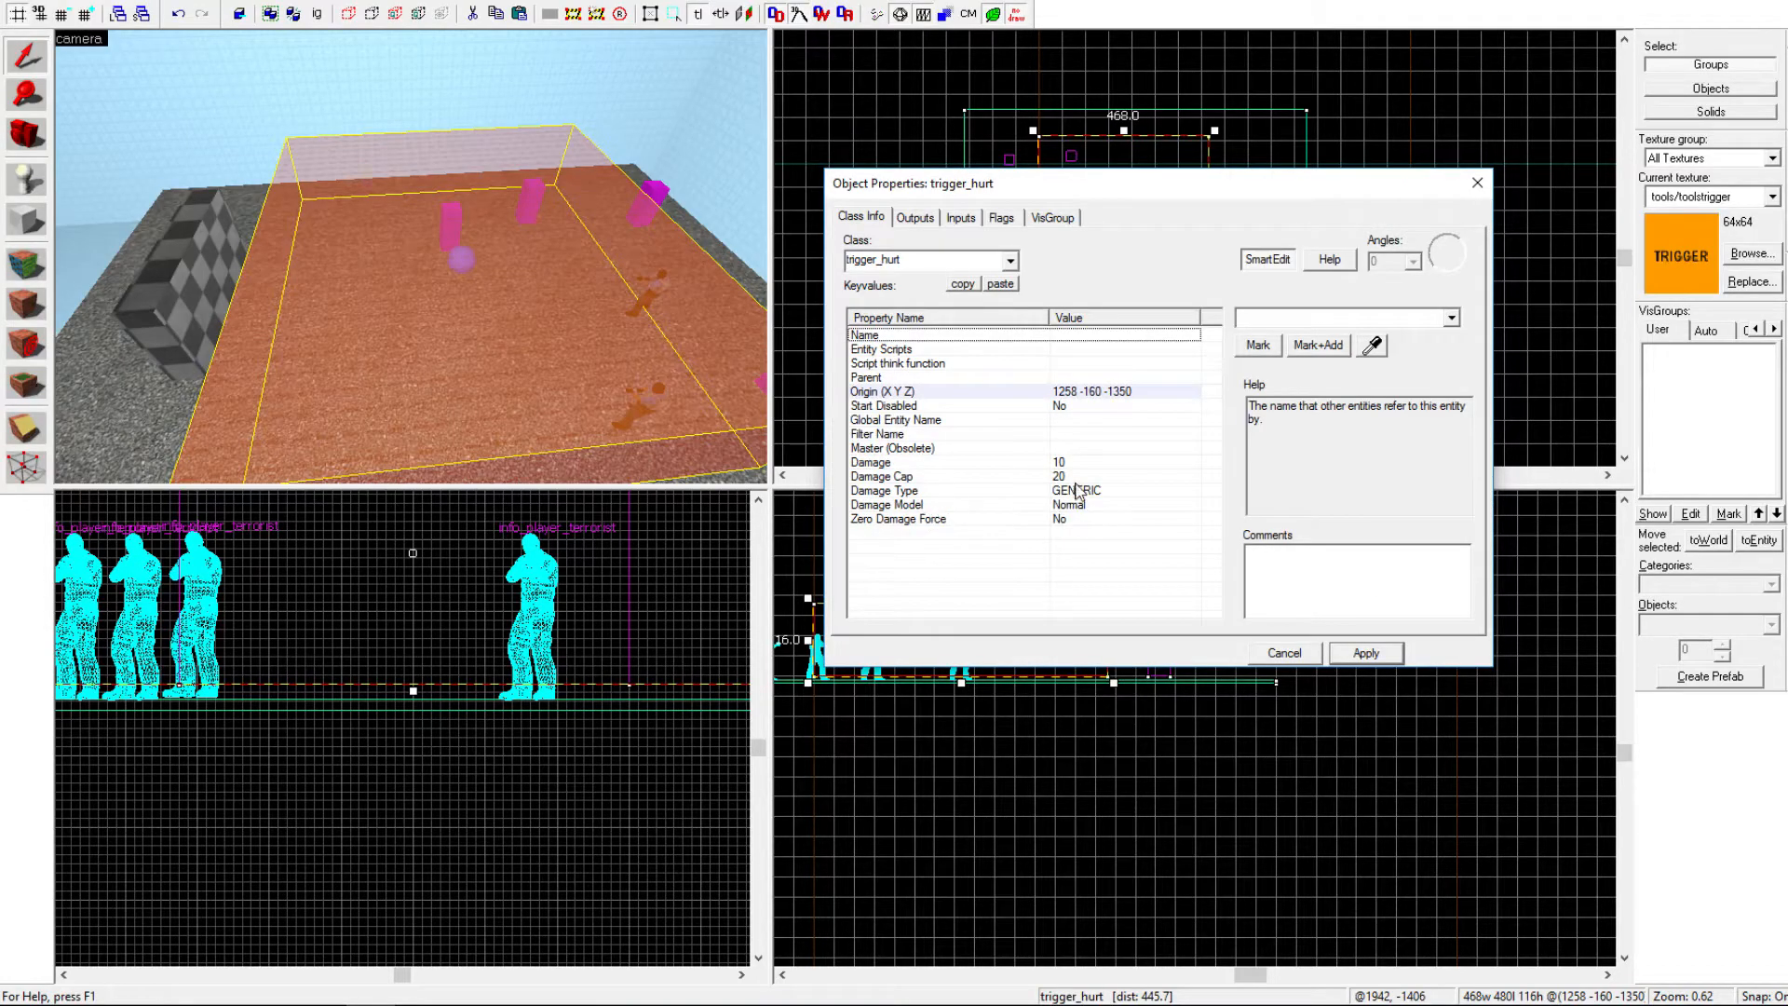
{"action": "left_click", "coordinate": [1071, 463]}
{"action": "type", "text": "0000"}
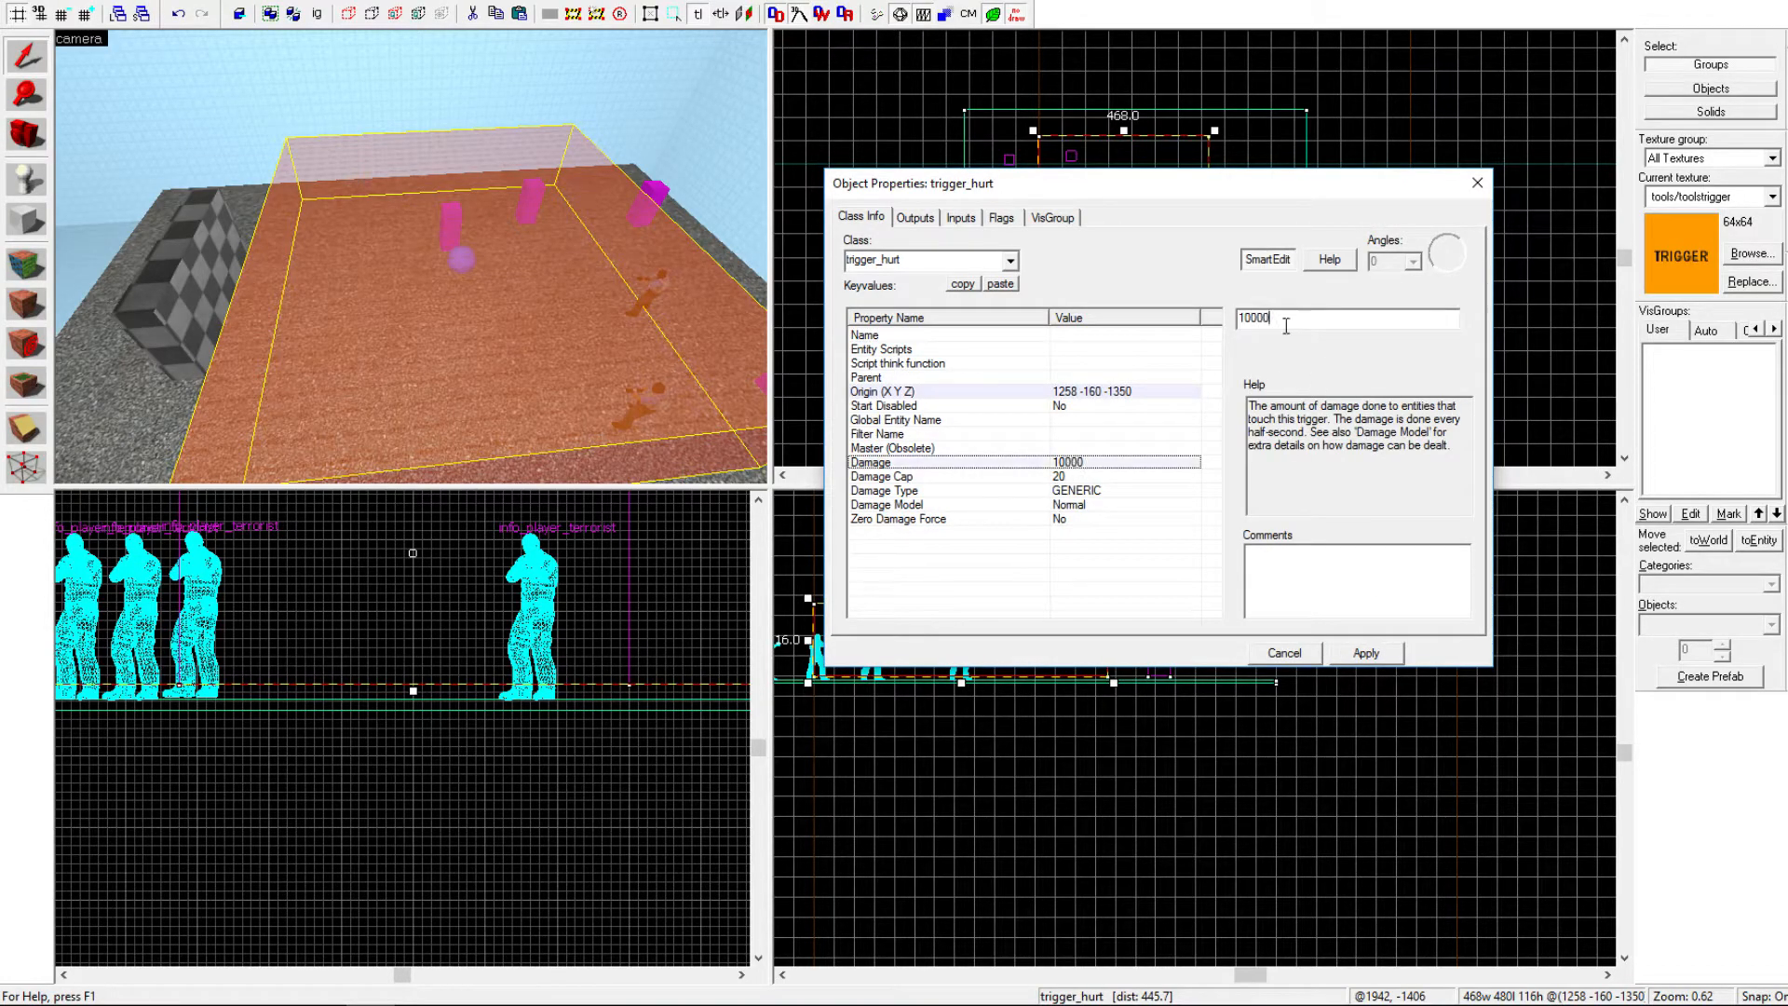
{"action": "left_click", "coordinate": [1104, 476]}
{"action": "left_click", "coordinate": [1283, 320]}
{"action": "type", "text": "00"}
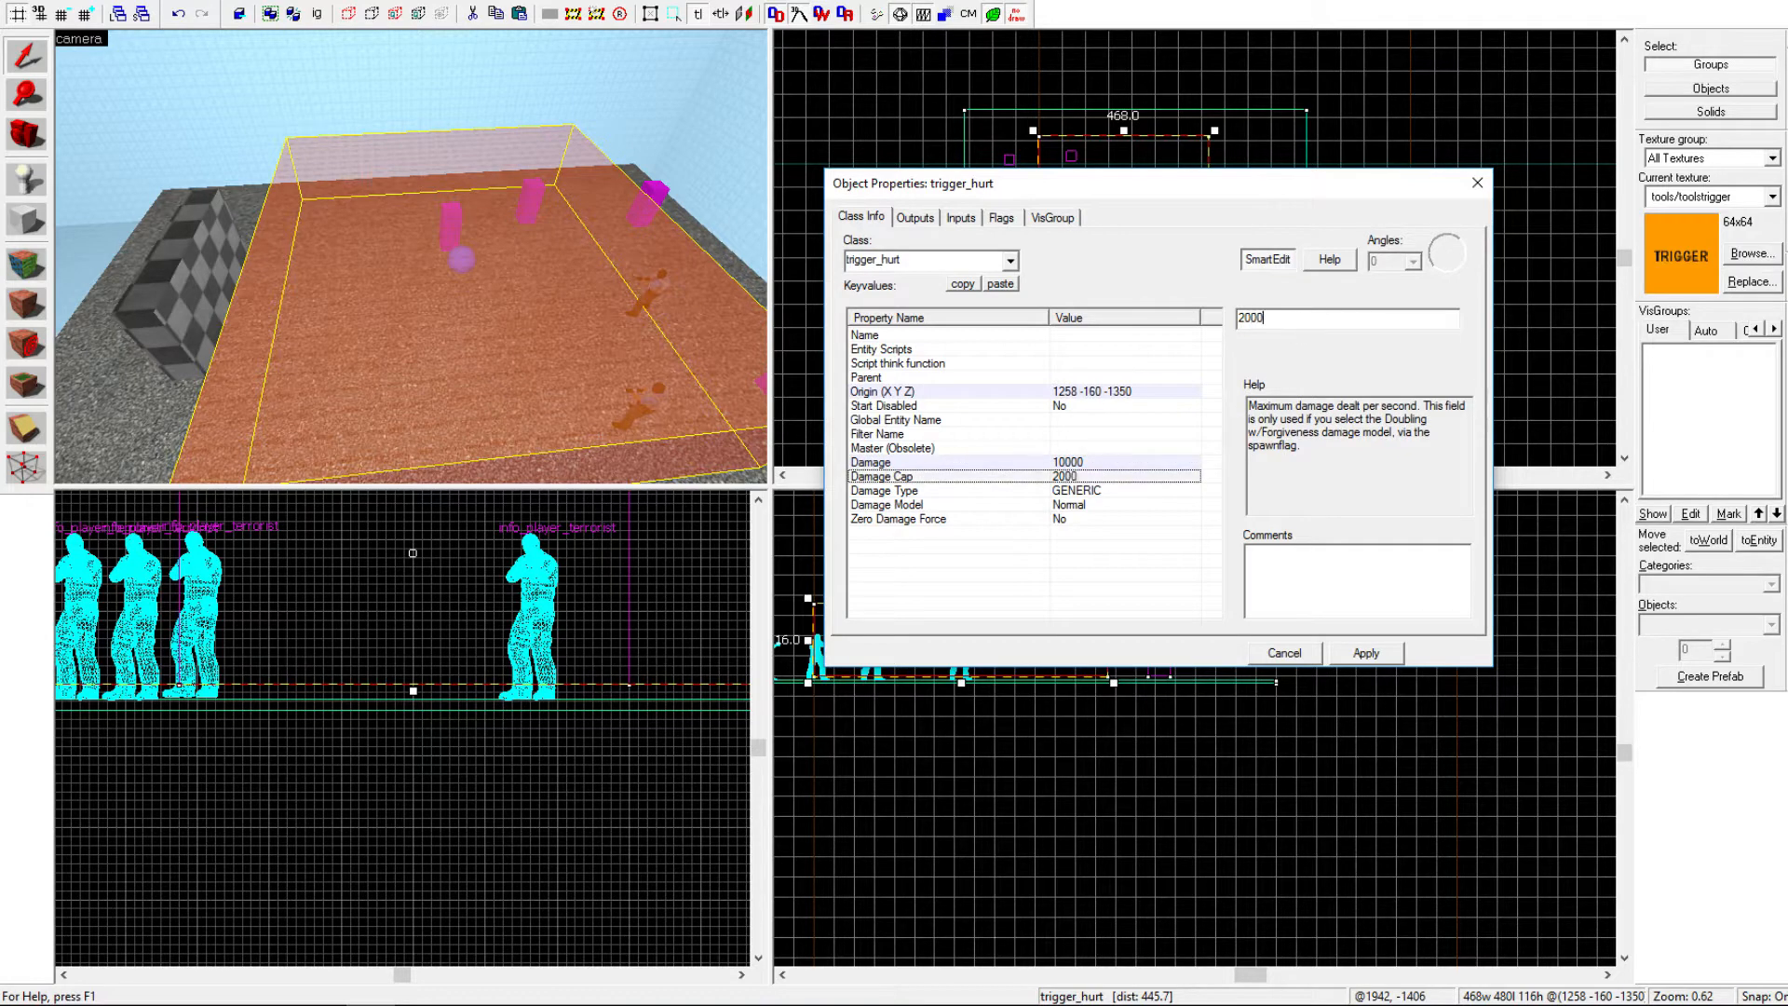
{"action": "left_click", "coordinate": [1369, 660]}
Step: Set the trigger_hurt's Start Disabled property to Yes and apply it
{"action": "left_click", "coordinate": [1062, 407]}
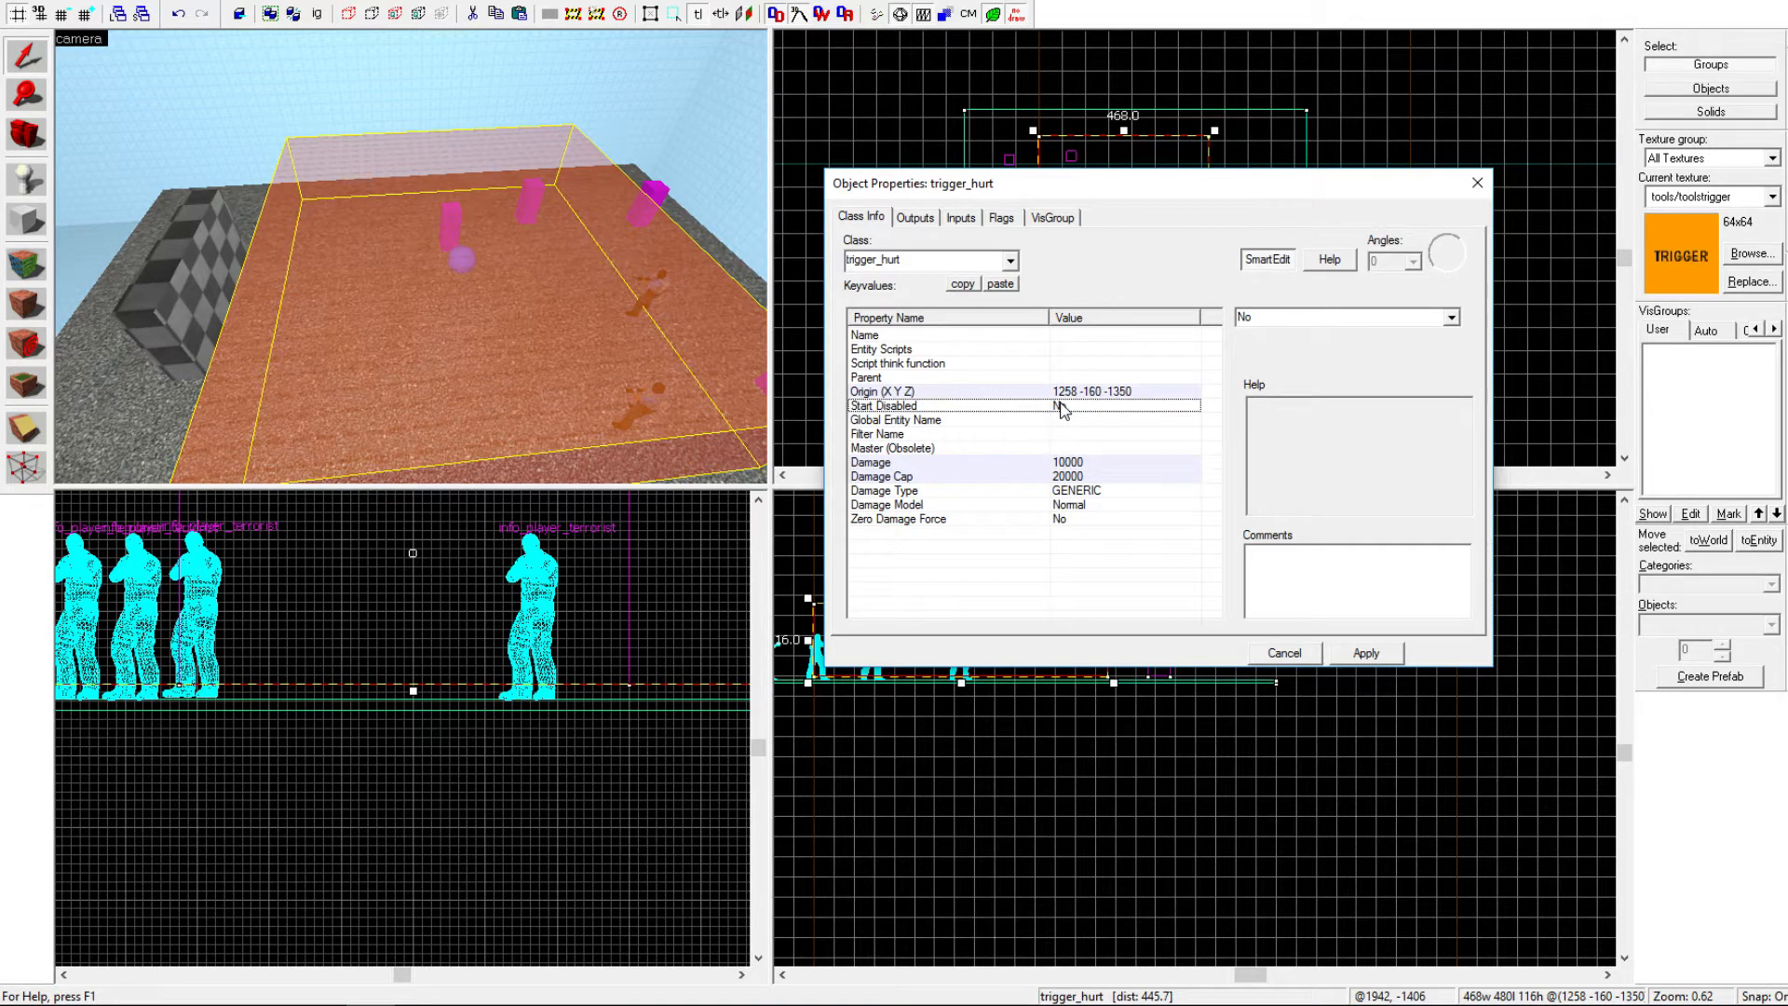
{"action": "left_click", "coordinate": [1451, 317]}
{"action": "left_click", "coordinate": [1333, 348]}
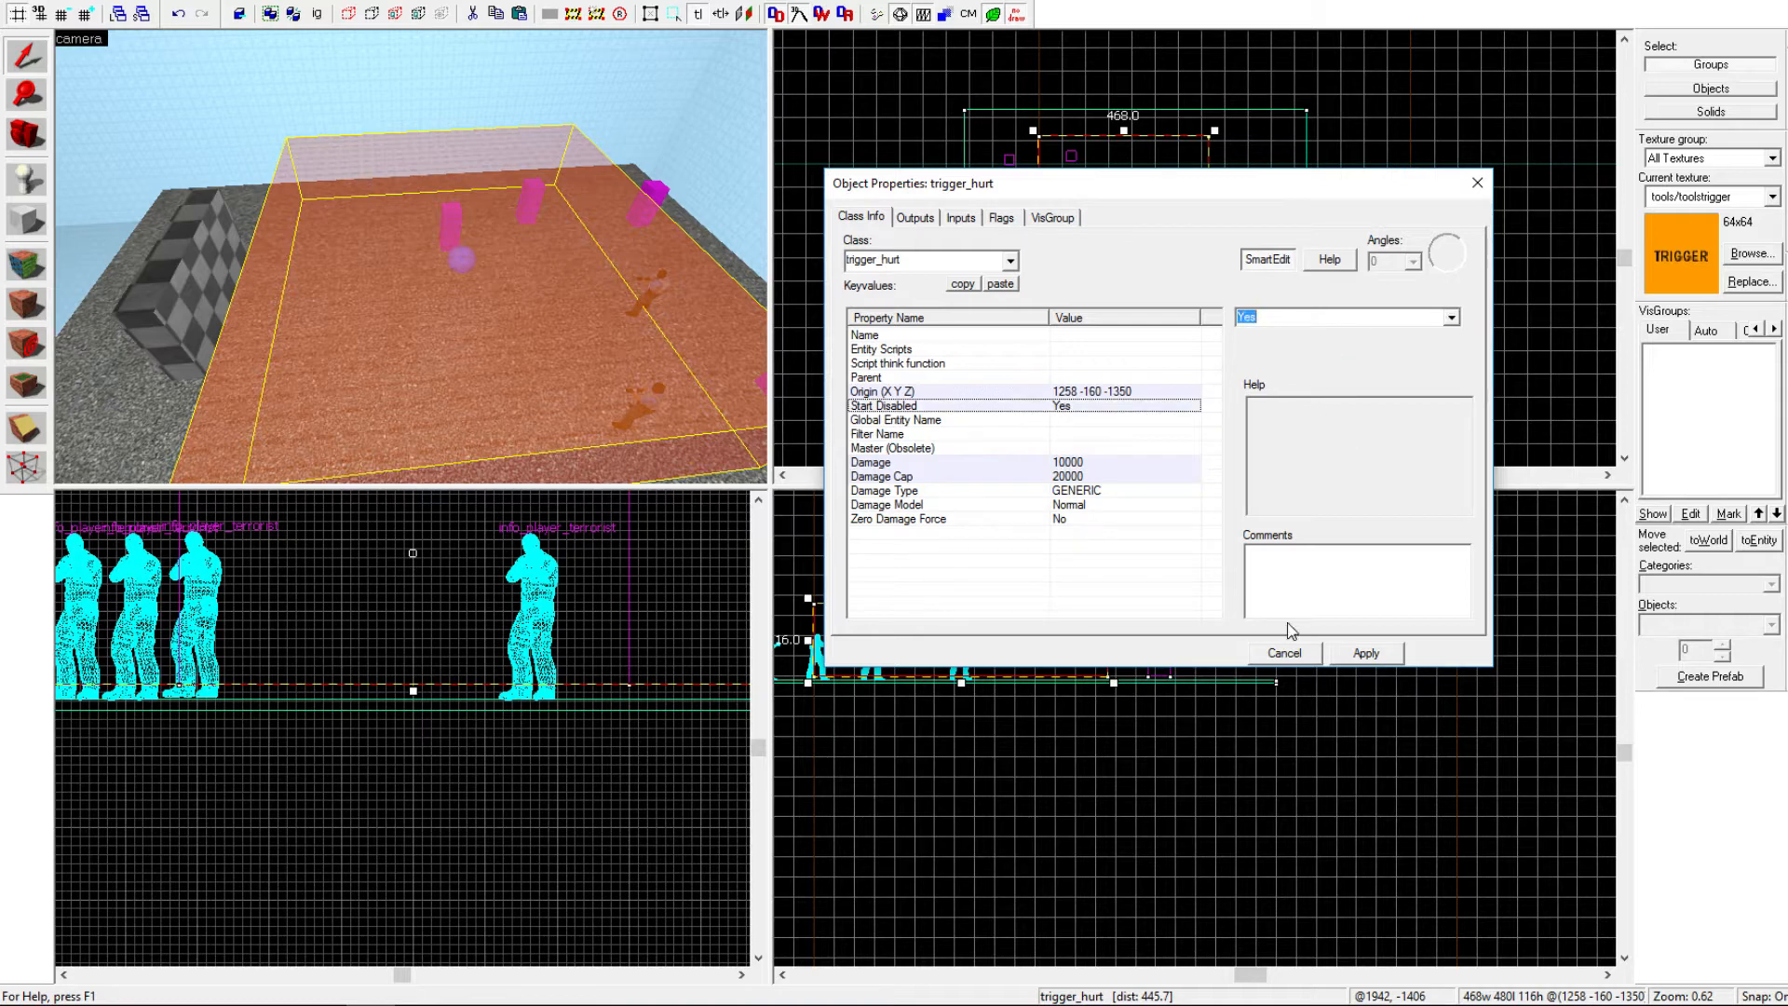
{"action": "left_click", "coordinate": [1338, 650]}
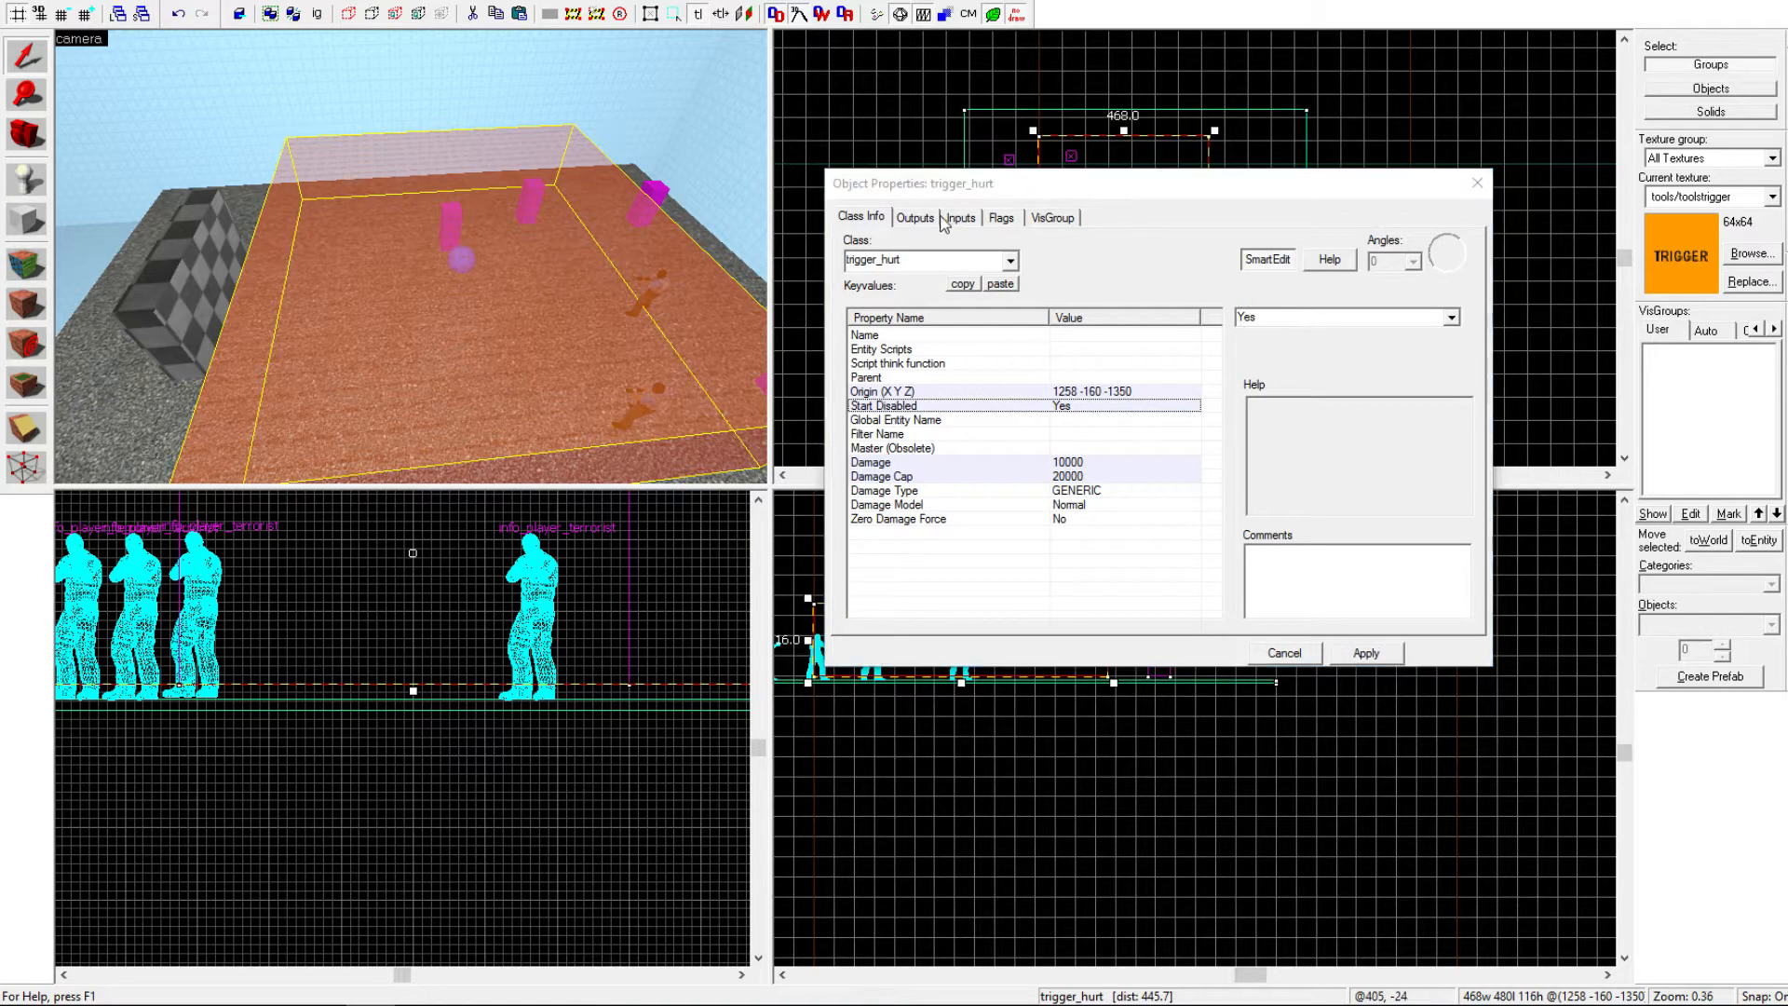
Step: Add an OnDamaged output to the checkered func_button block and apply it without a target entity
{"action": "left_click", "coordinate": [181, 304]}
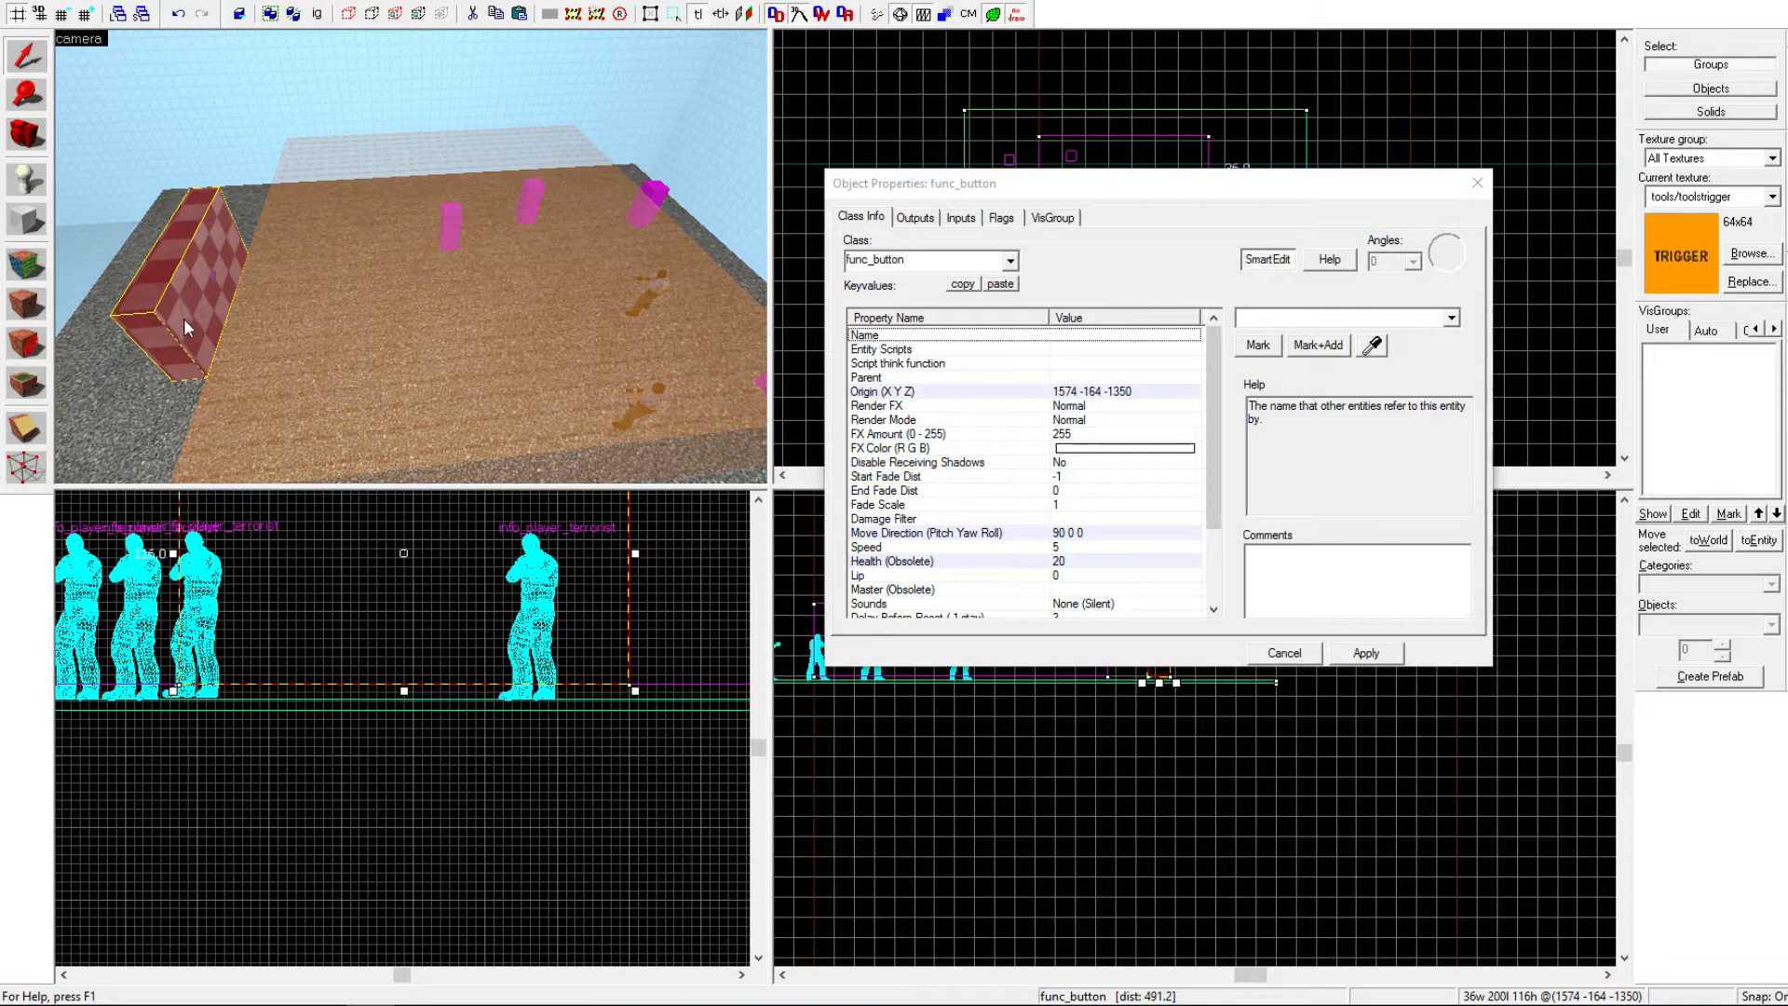
{"action": "key", "text": "z"}
{"action": "key", "text": "w"}
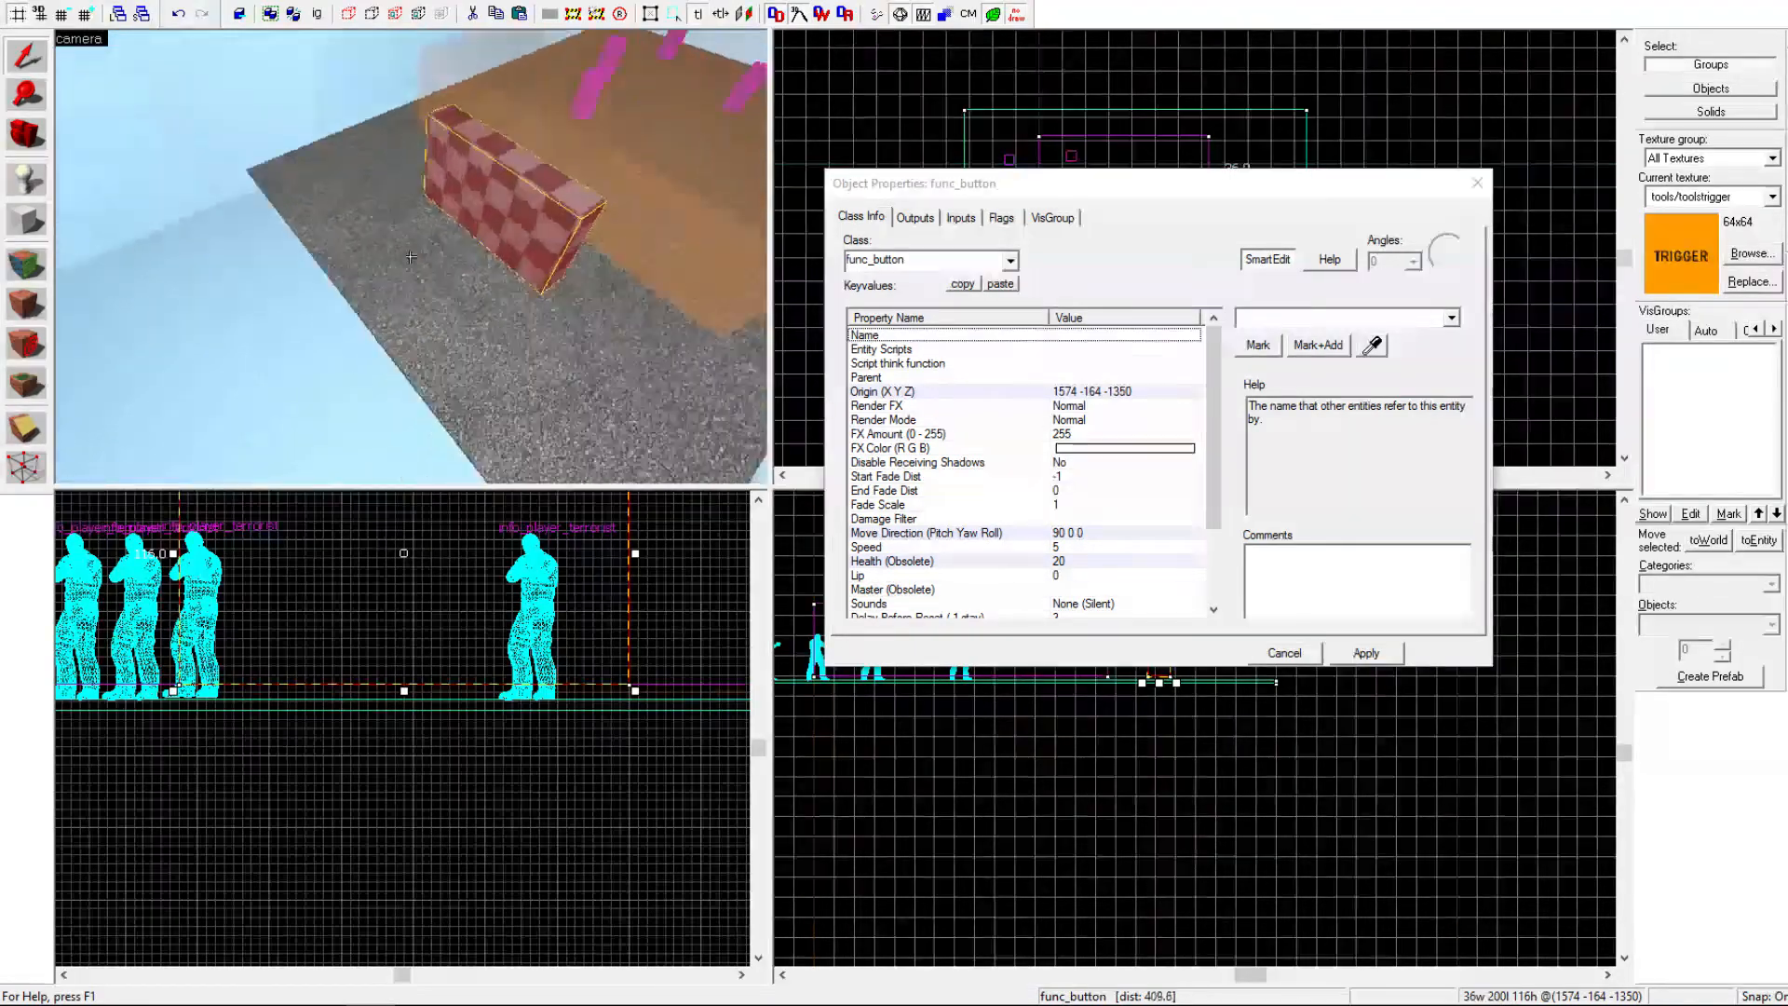
{"action": "key", "text": "s"}
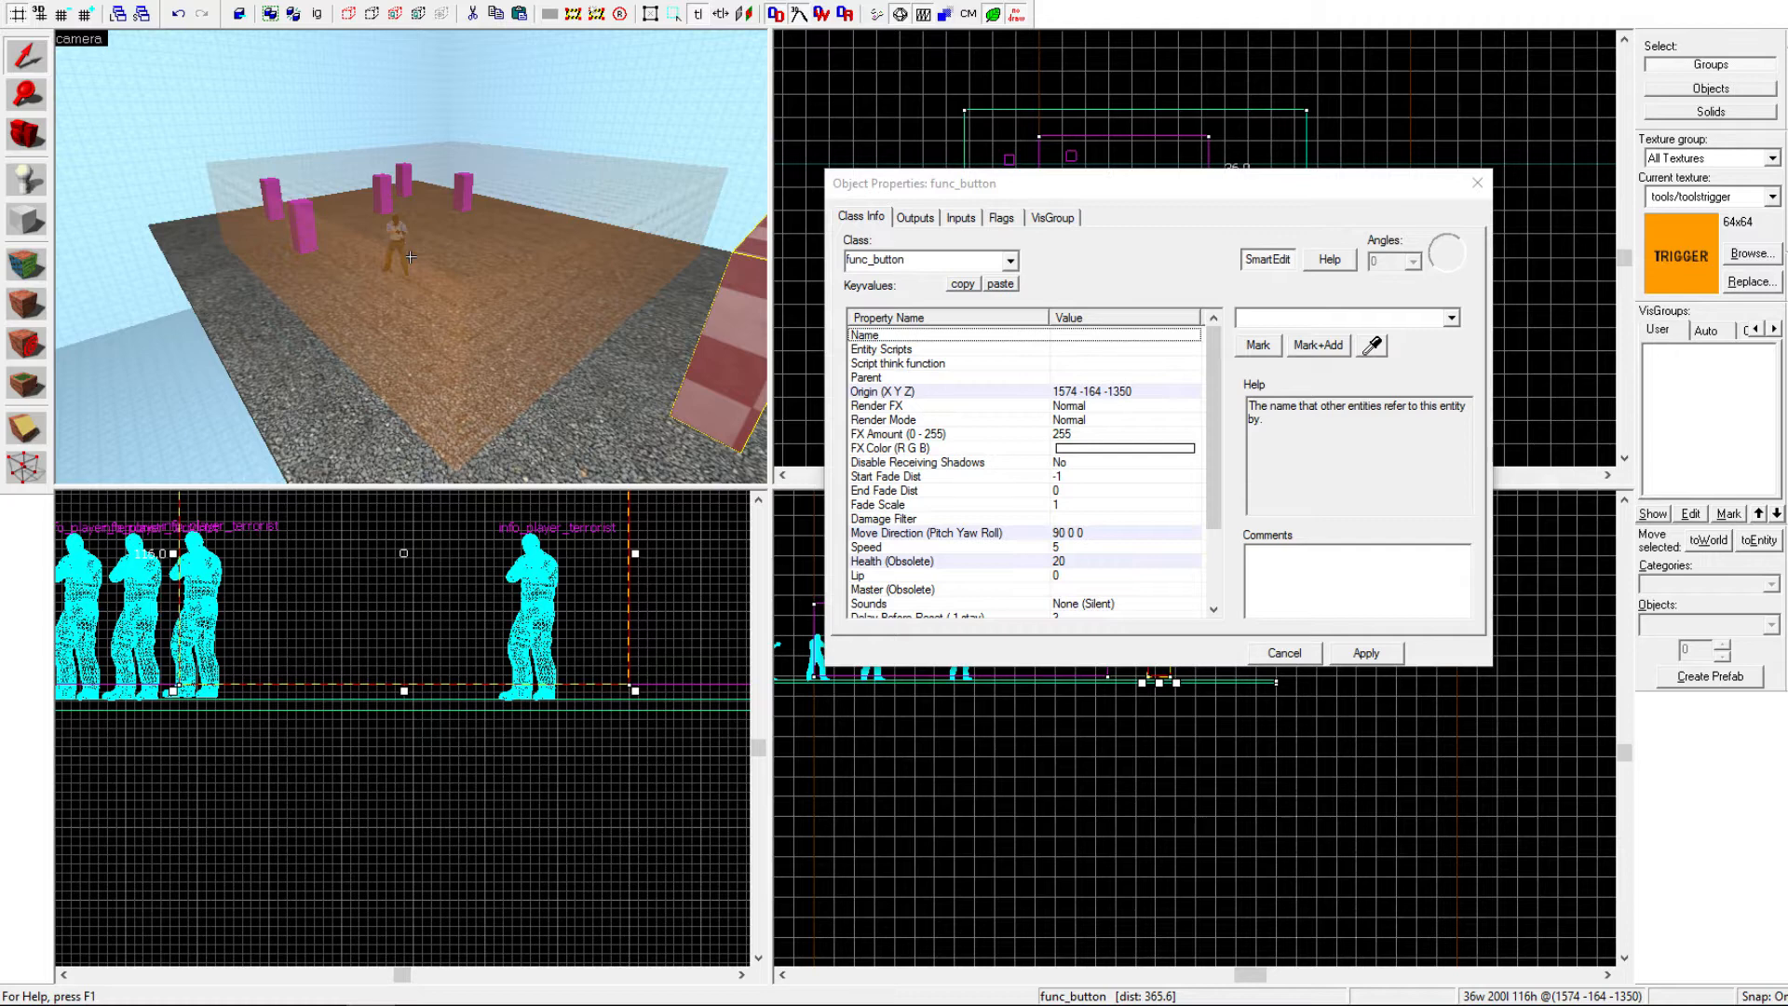
{"action": "key", "text": "a"}
{"action": "key", "text": "z"}
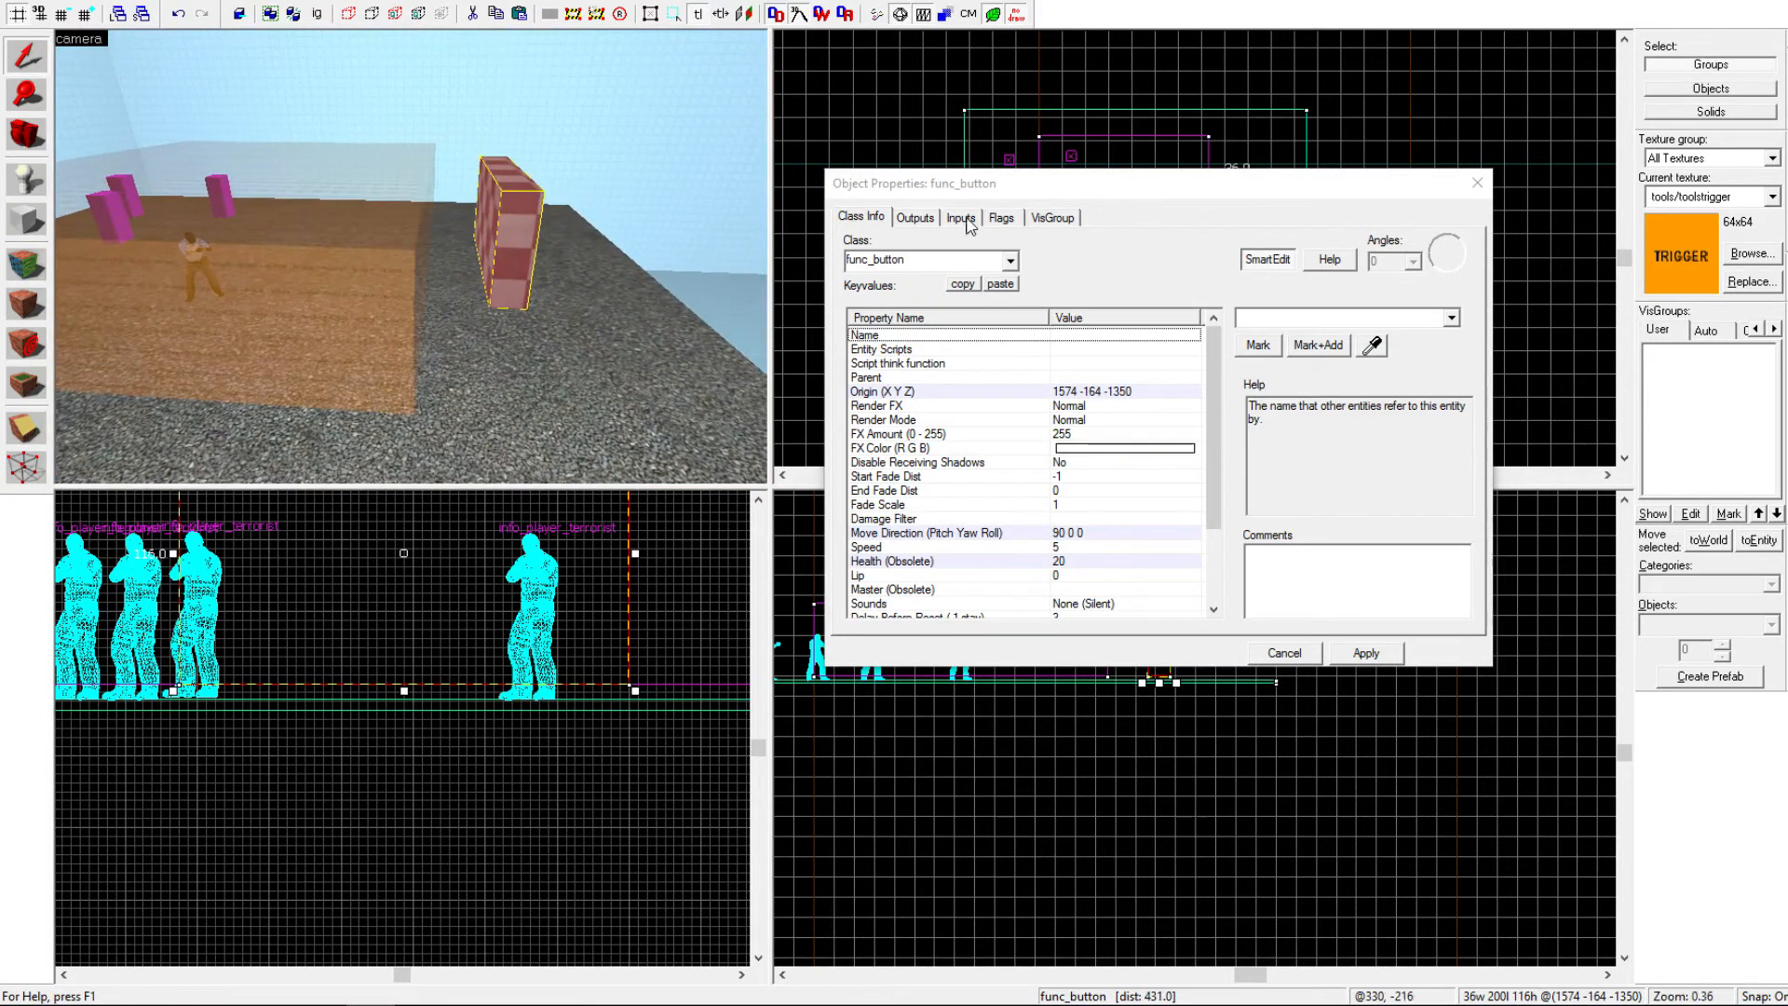
{"action": "left_click", "coordinate": [915, 217]}
{"action": "left_click", "coordinate": [960, 608]}
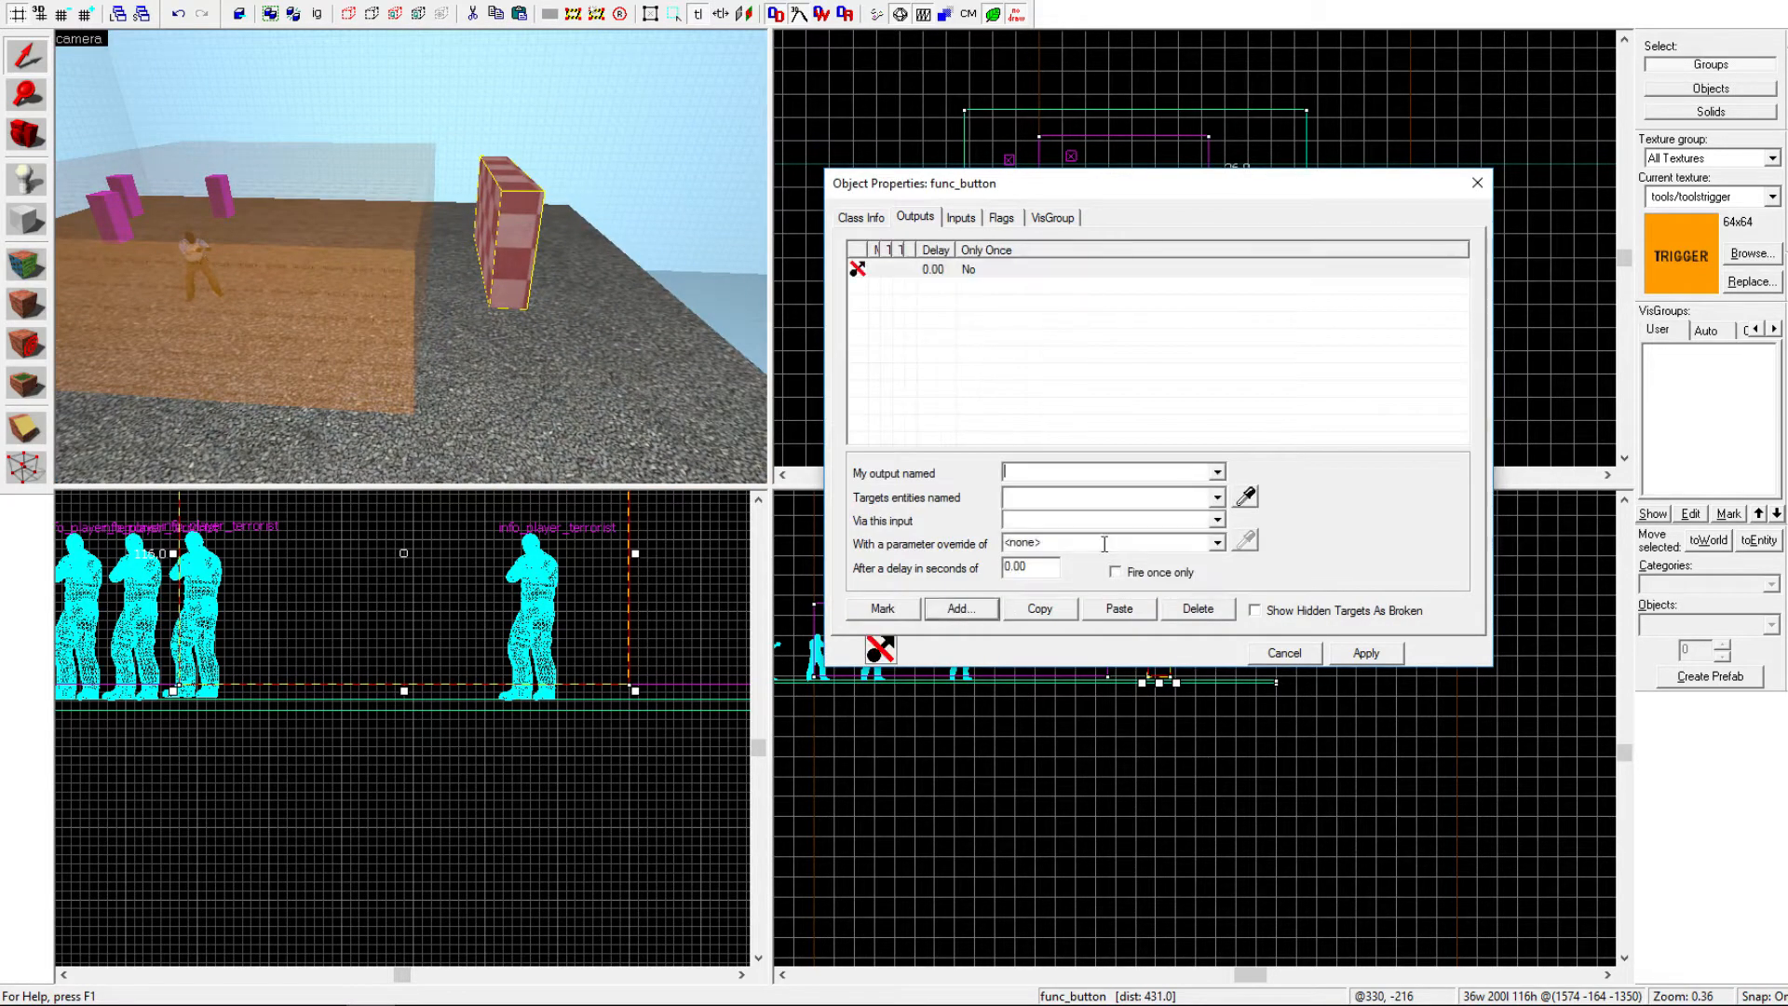
{"action": "left_click", "coordinate": [1217, 472]}
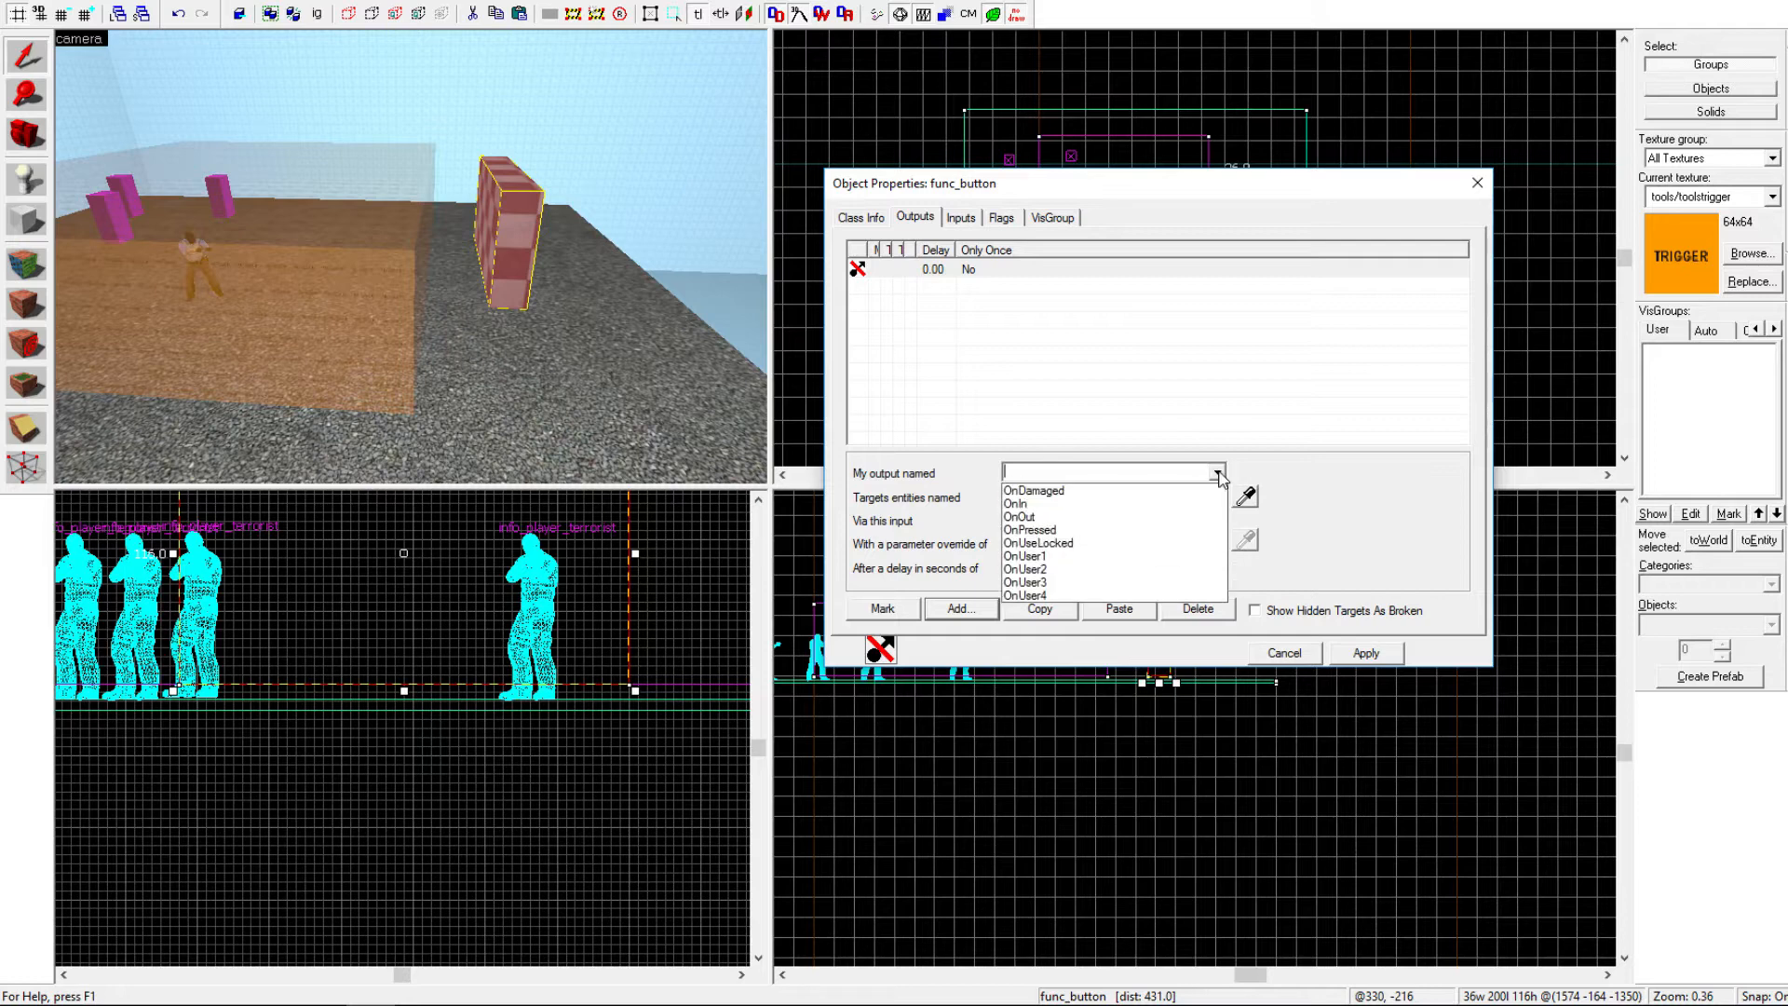
{"action": "left_click", "coordinate": [1193, 529]}
{"action": "left_click", "coordinate": [1218, 473]}
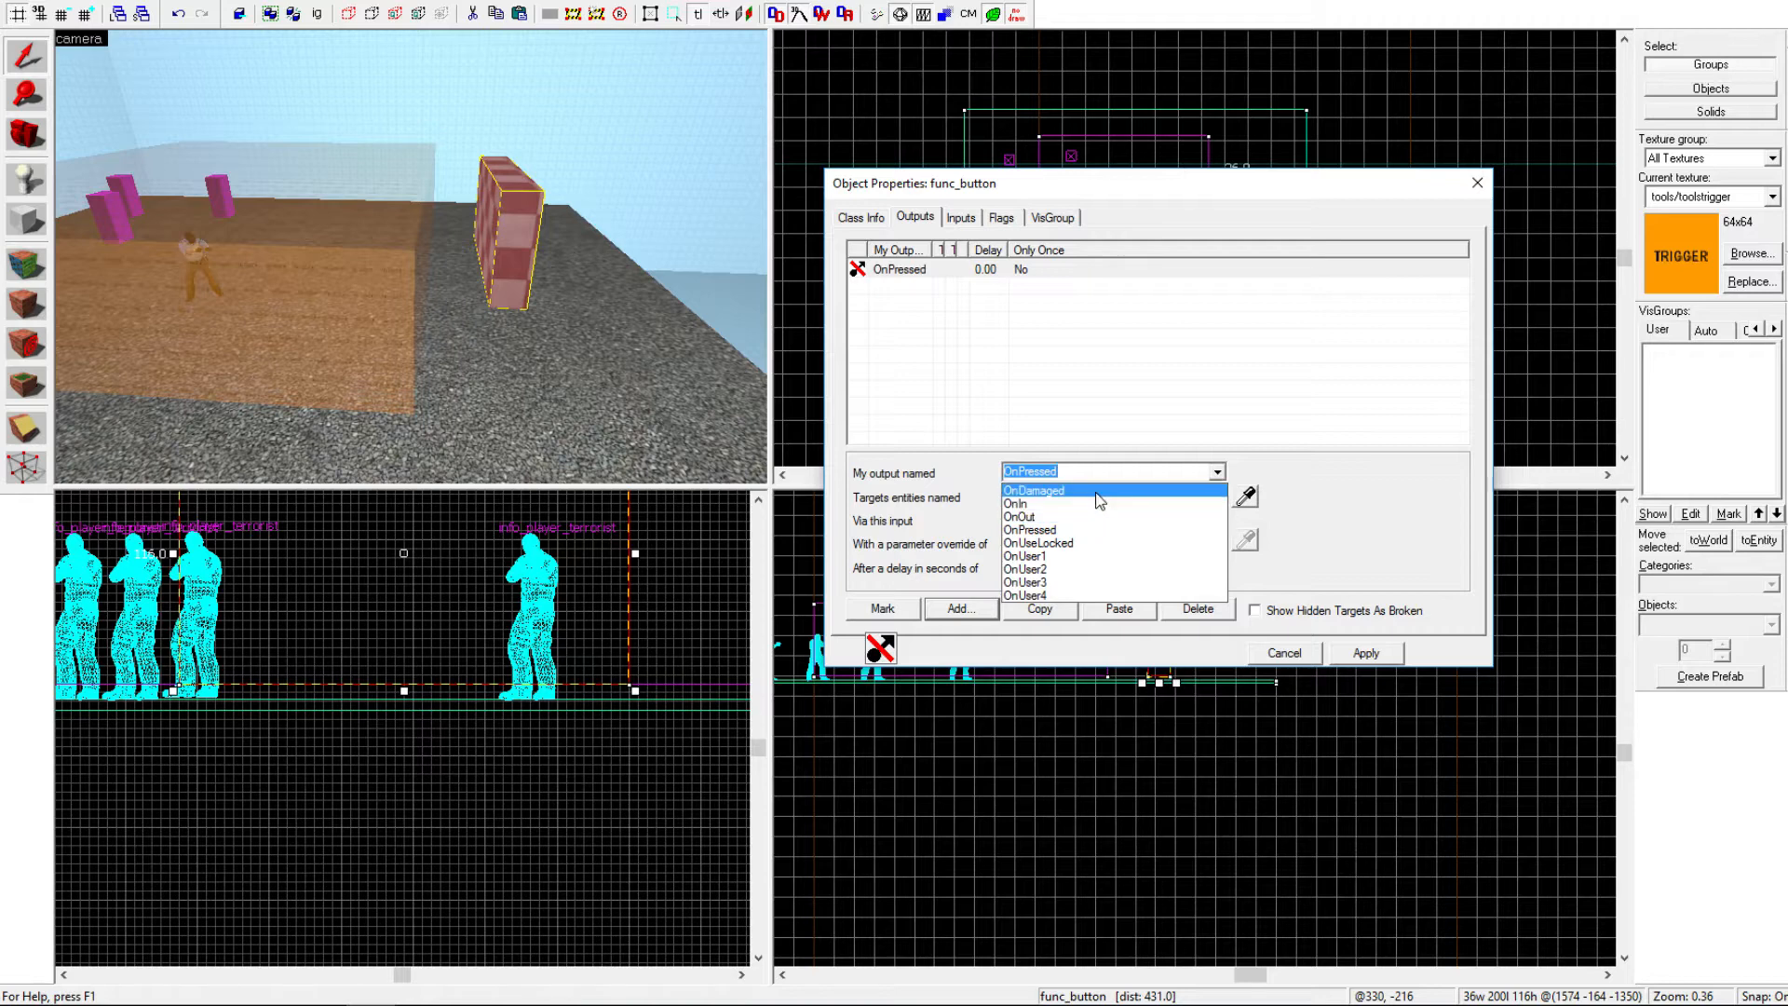
{"action": "left_click", "coordinate": [1097, 492]}
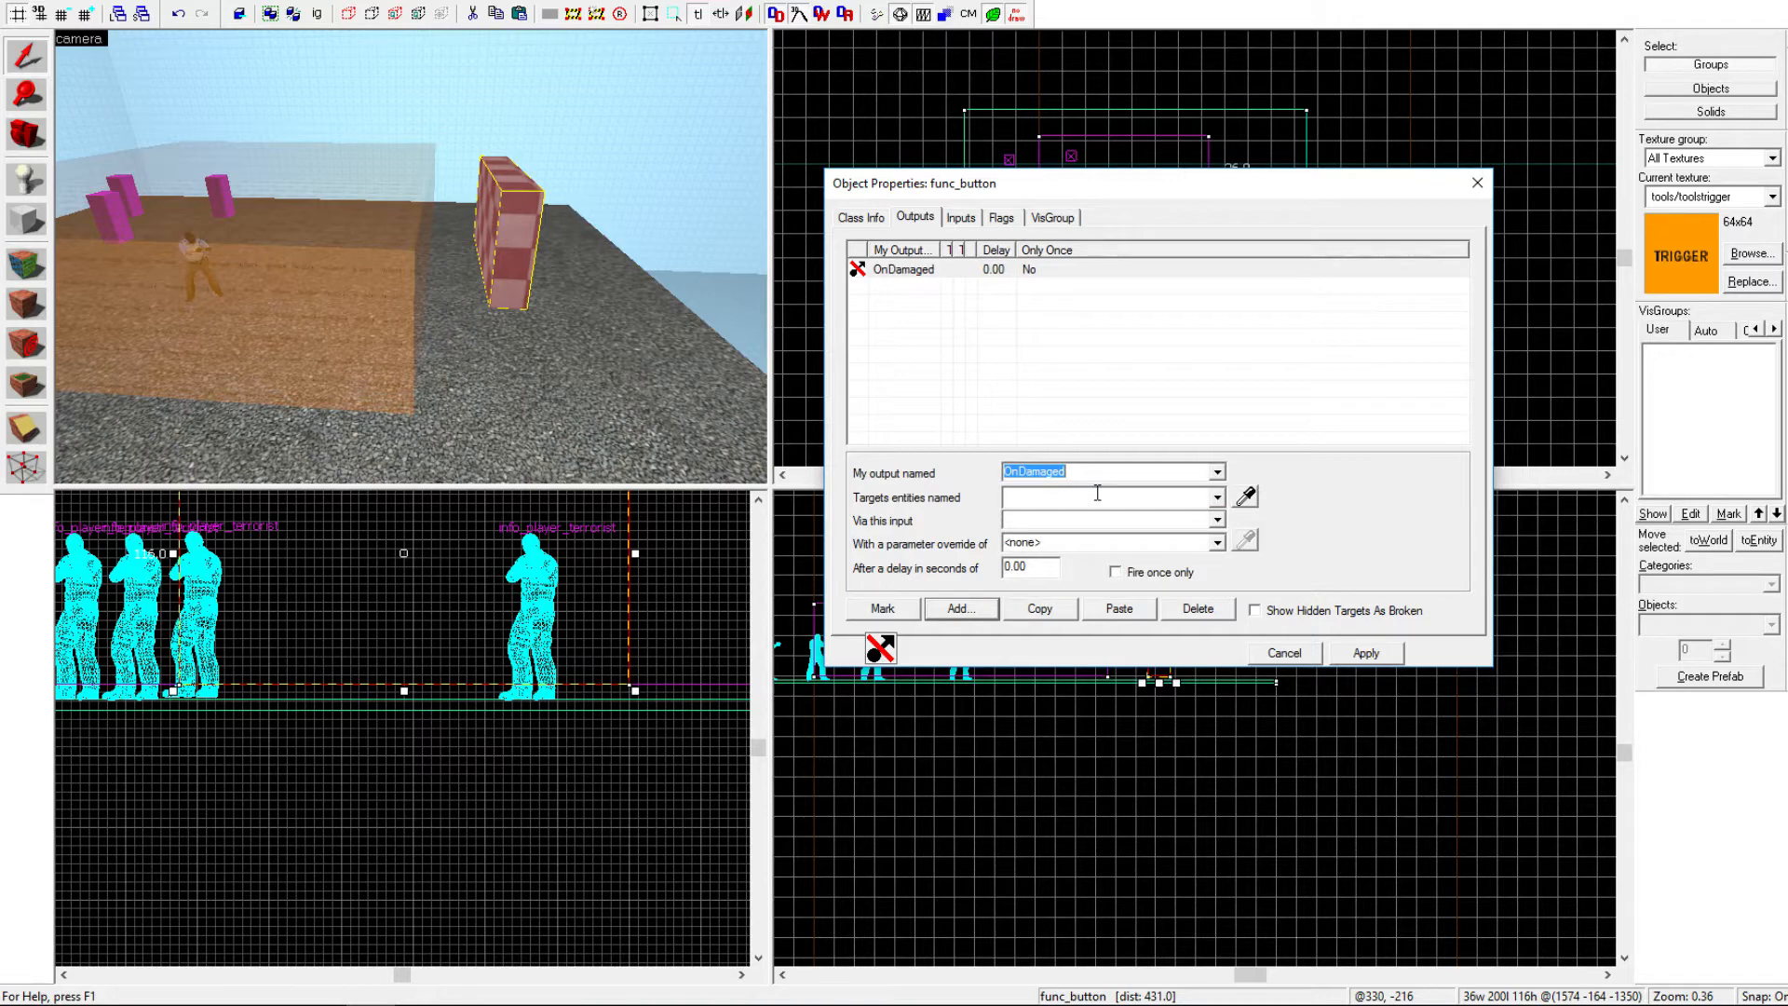
{"action": "left_click", "coordinate": [1217, 472]}
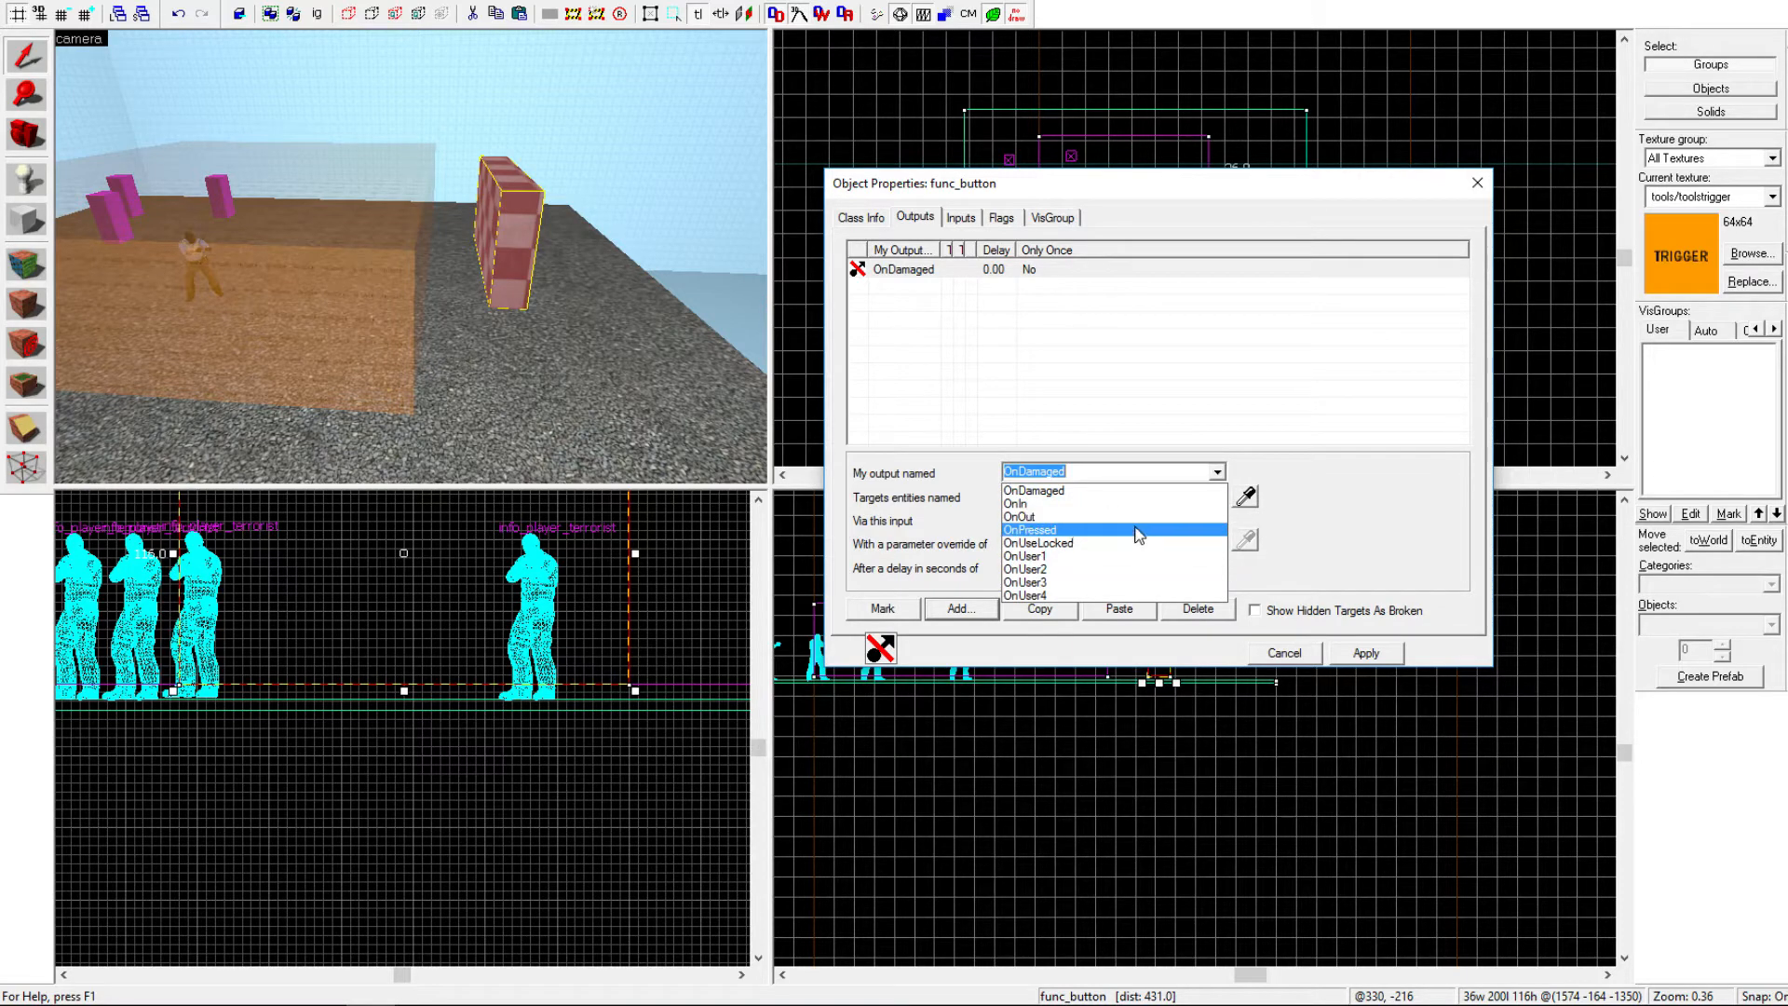
{"action": "left_click", "coordinate": [1169, 490]}
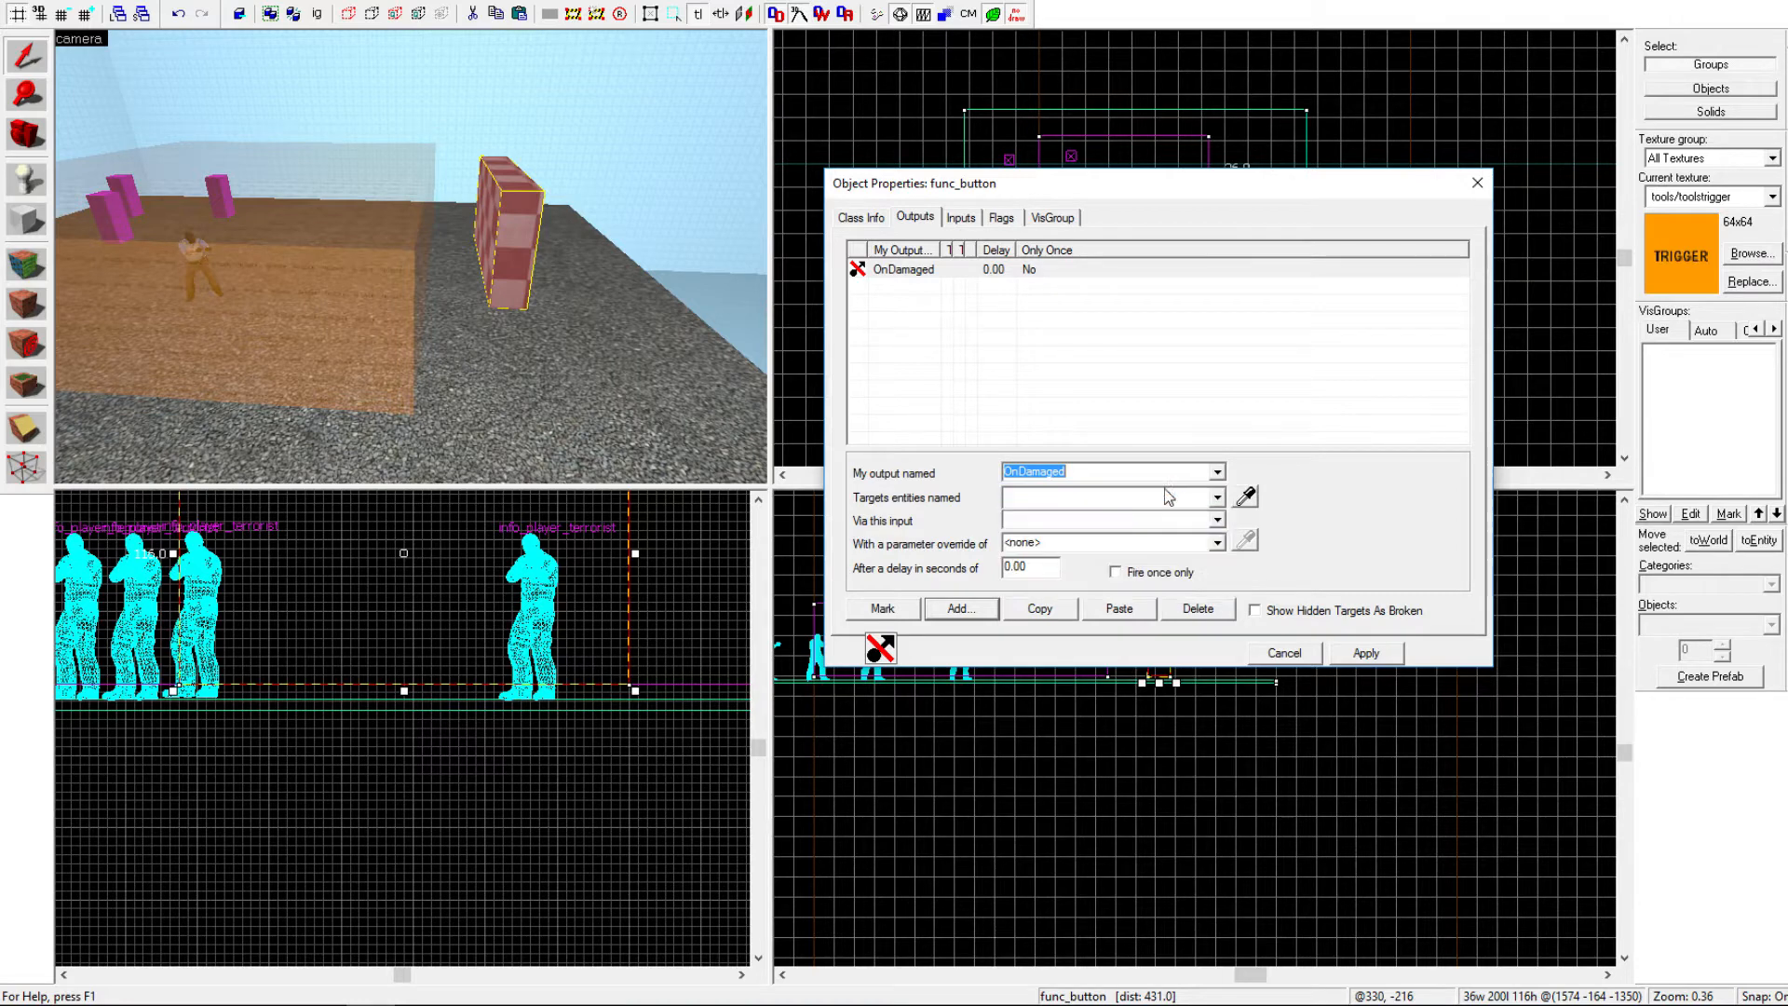
{"action": "left_click", "coordinate": [1246, 497]}
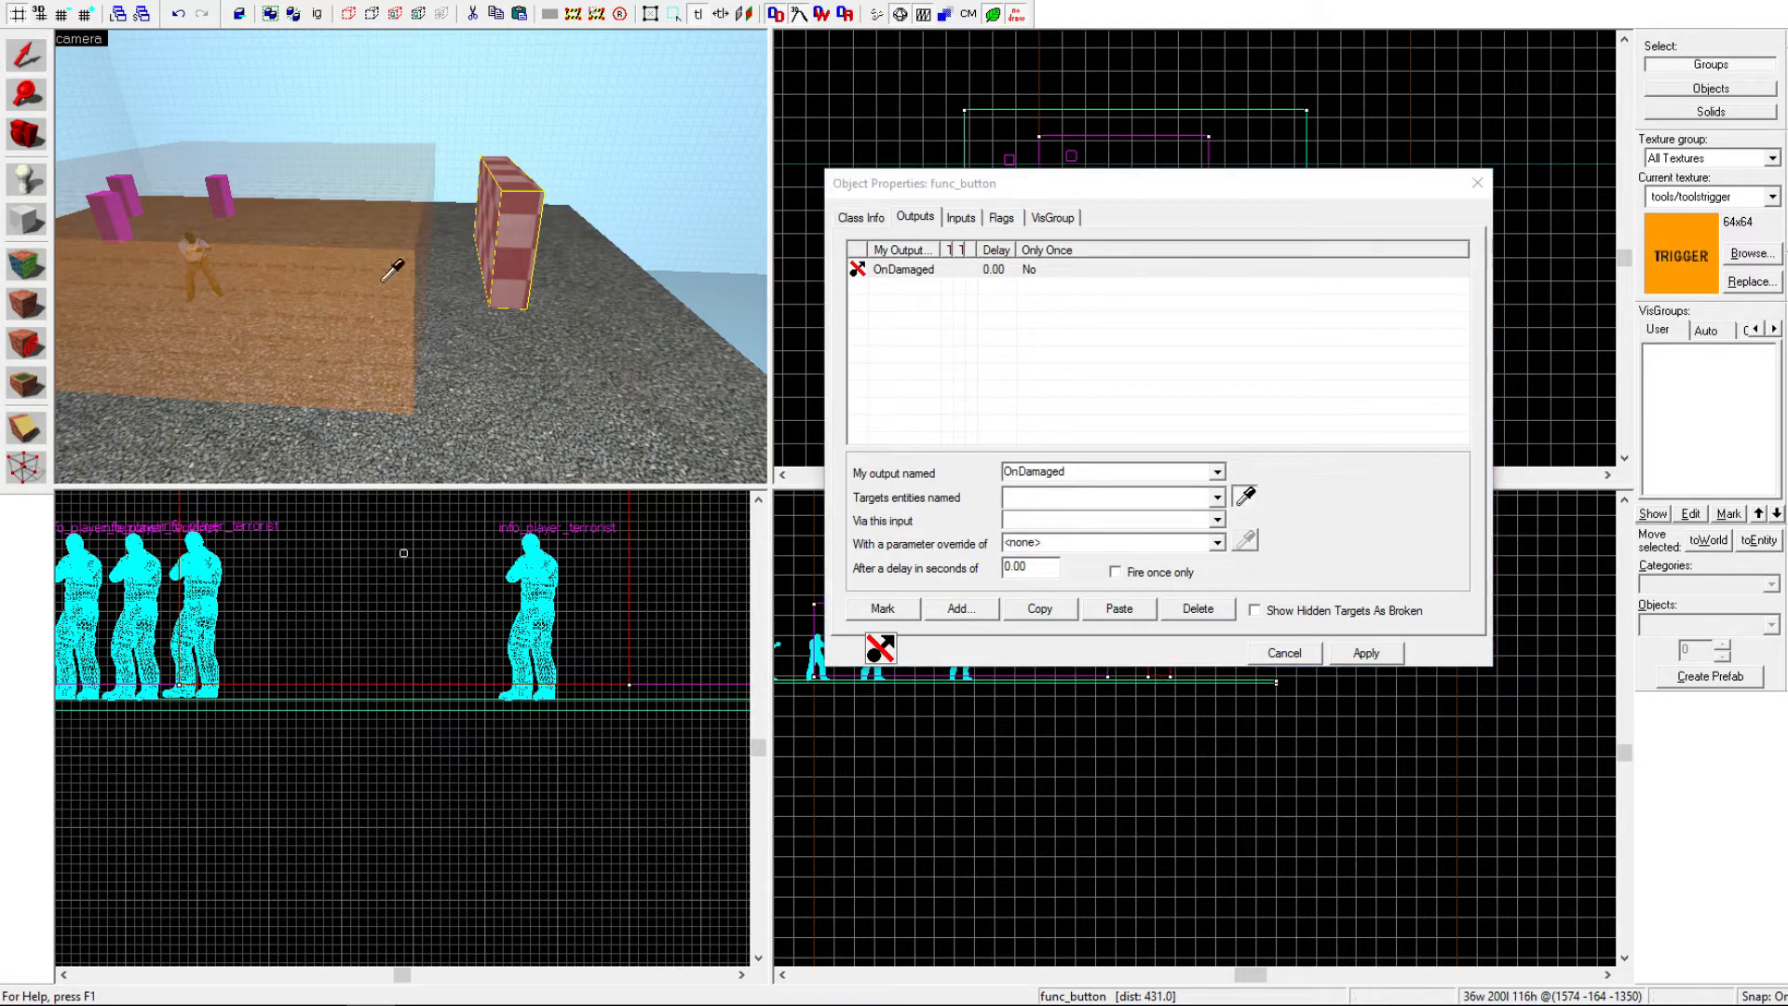
{"action": "left_click", "coordinate": [1362, 655]}
Step: Name the trigger_hurt volume kill_all and apply the name
{"action": "left_click", "coordinate": [272, 285]}
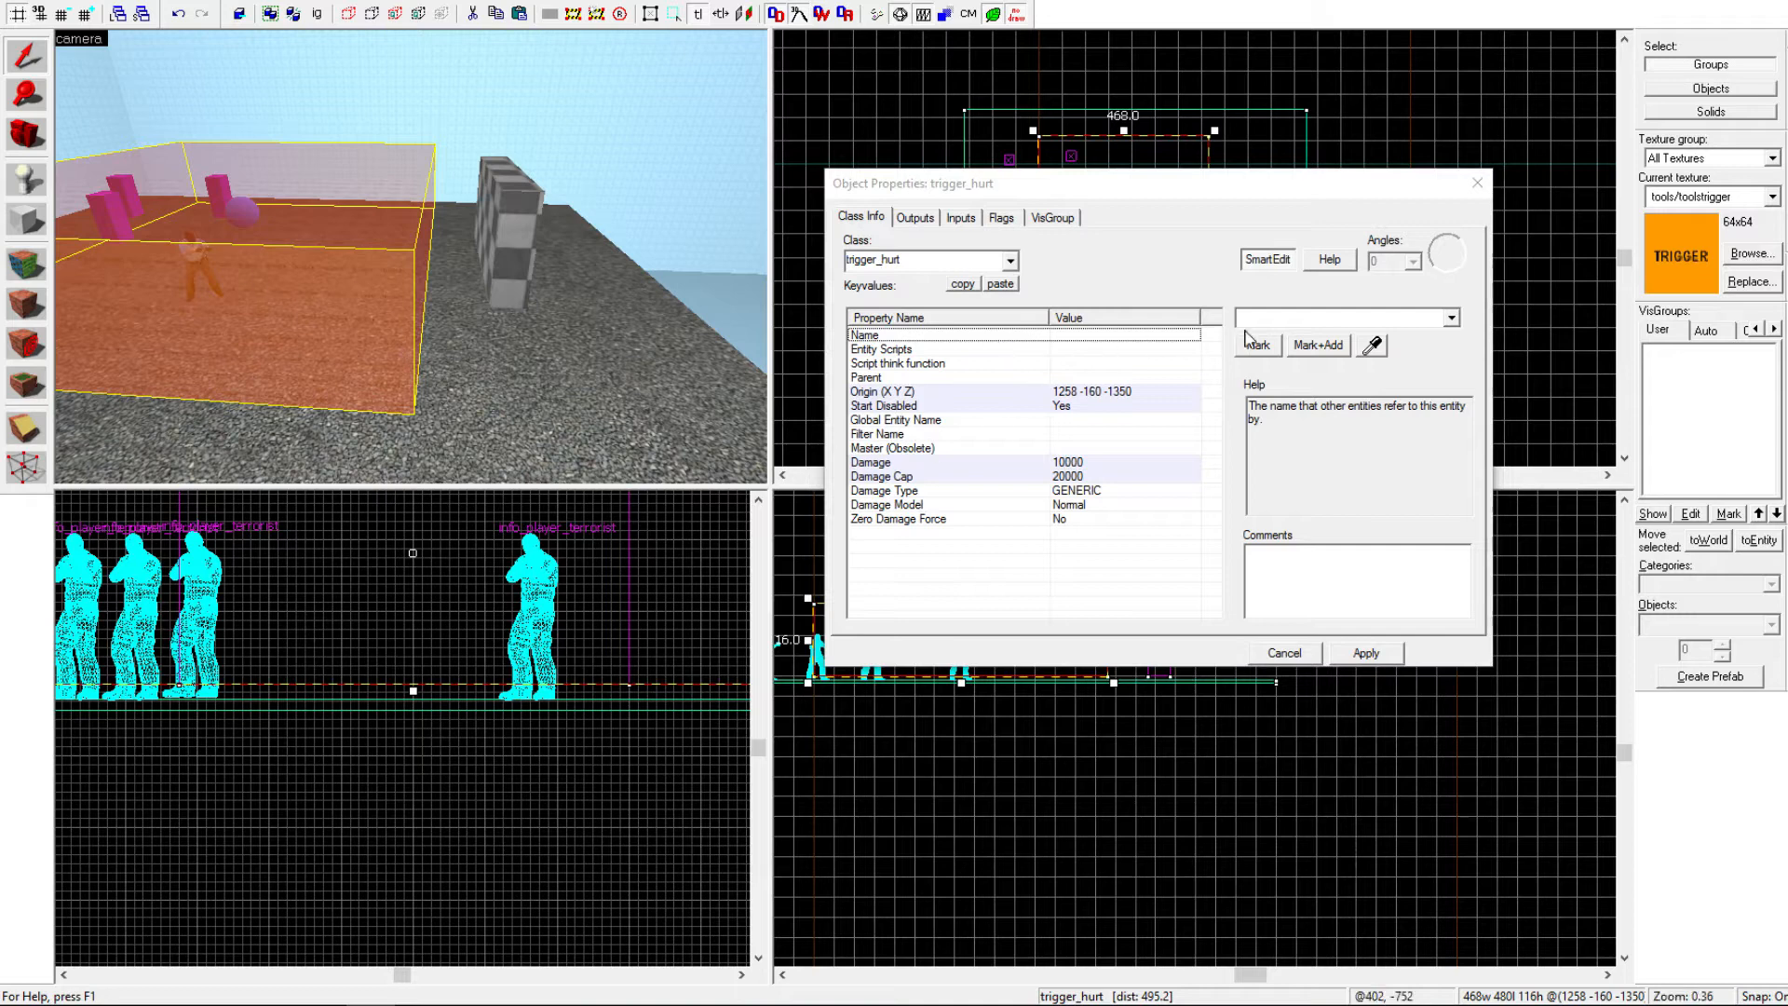
{"action": "left_click", "coordinate": [1269, 315]}
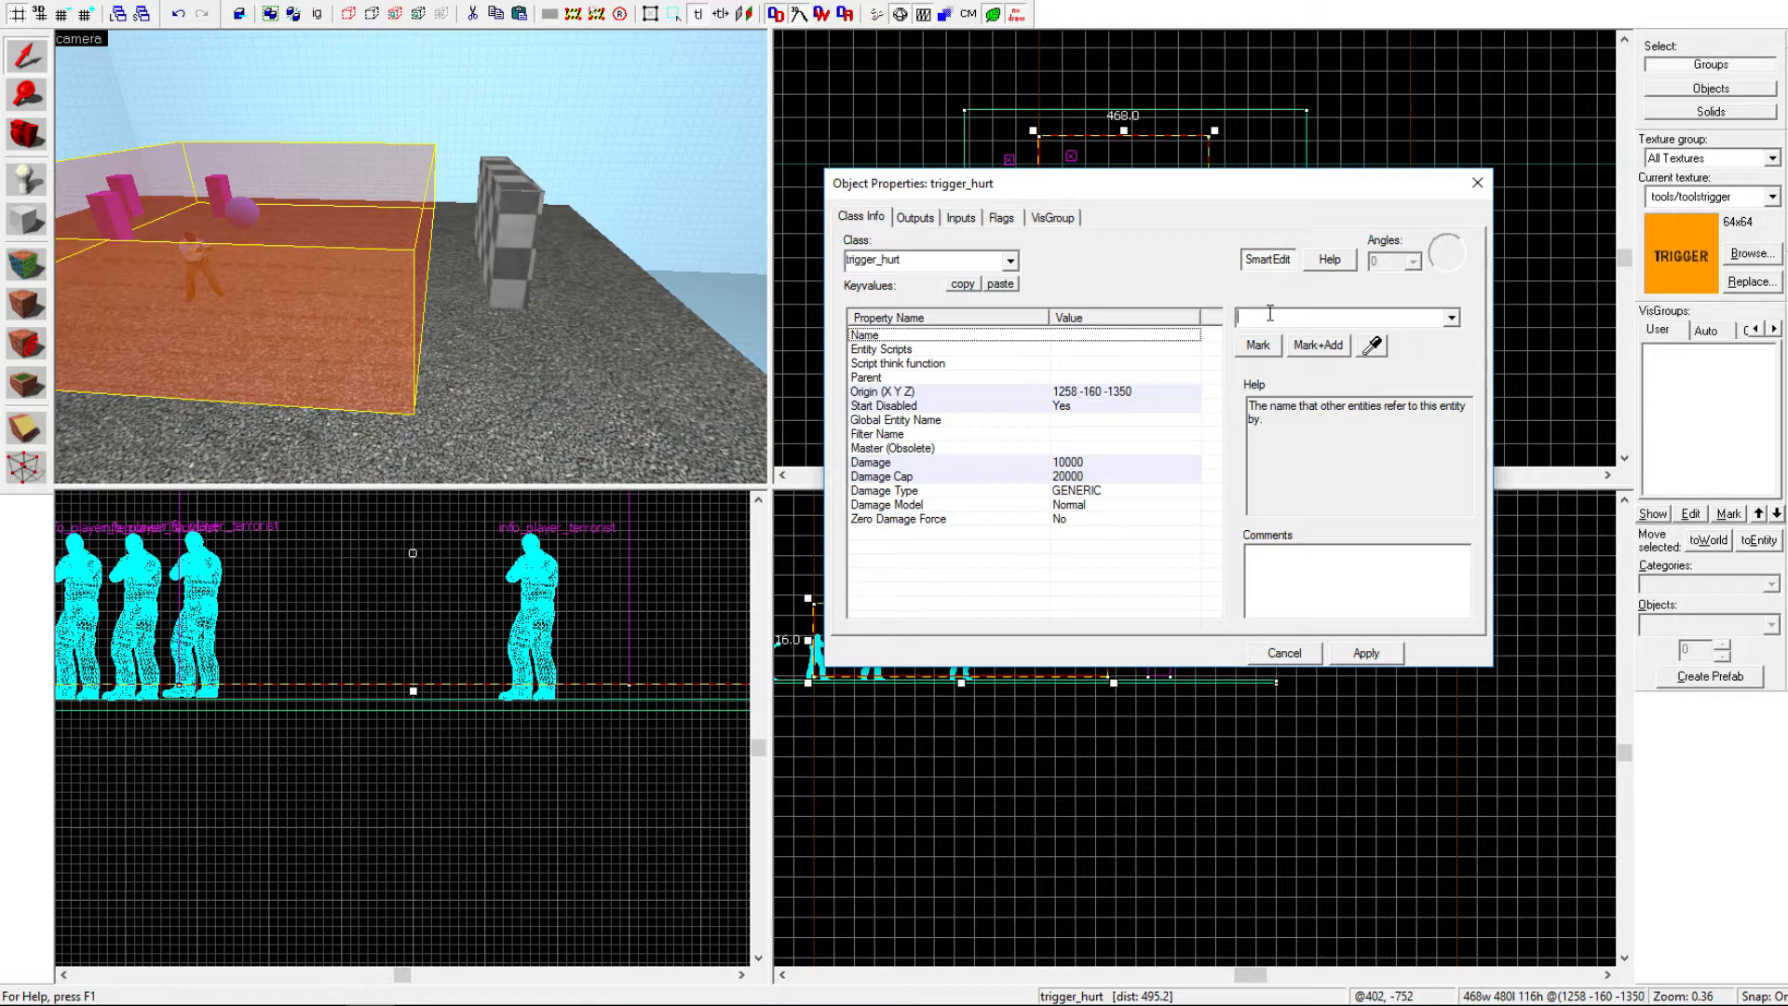
{"action": "type", "text": "kill_all"}
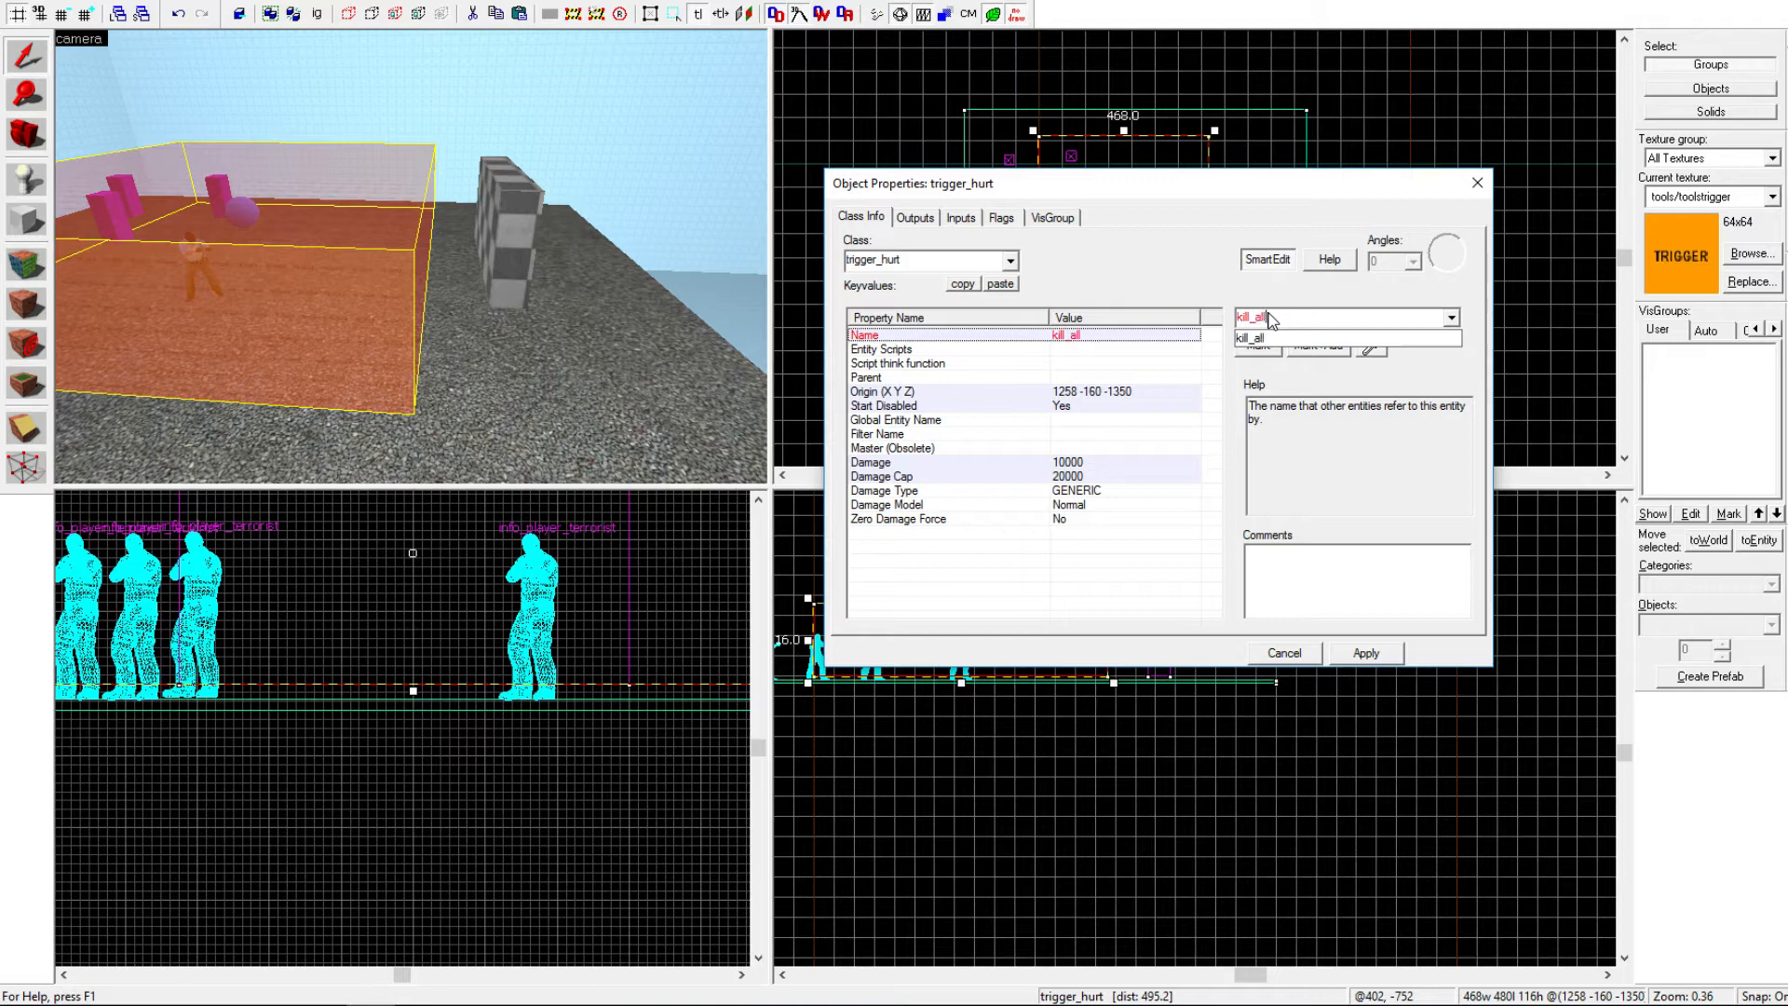
{"action": "left_click", "coordinate": [1346, 651]}
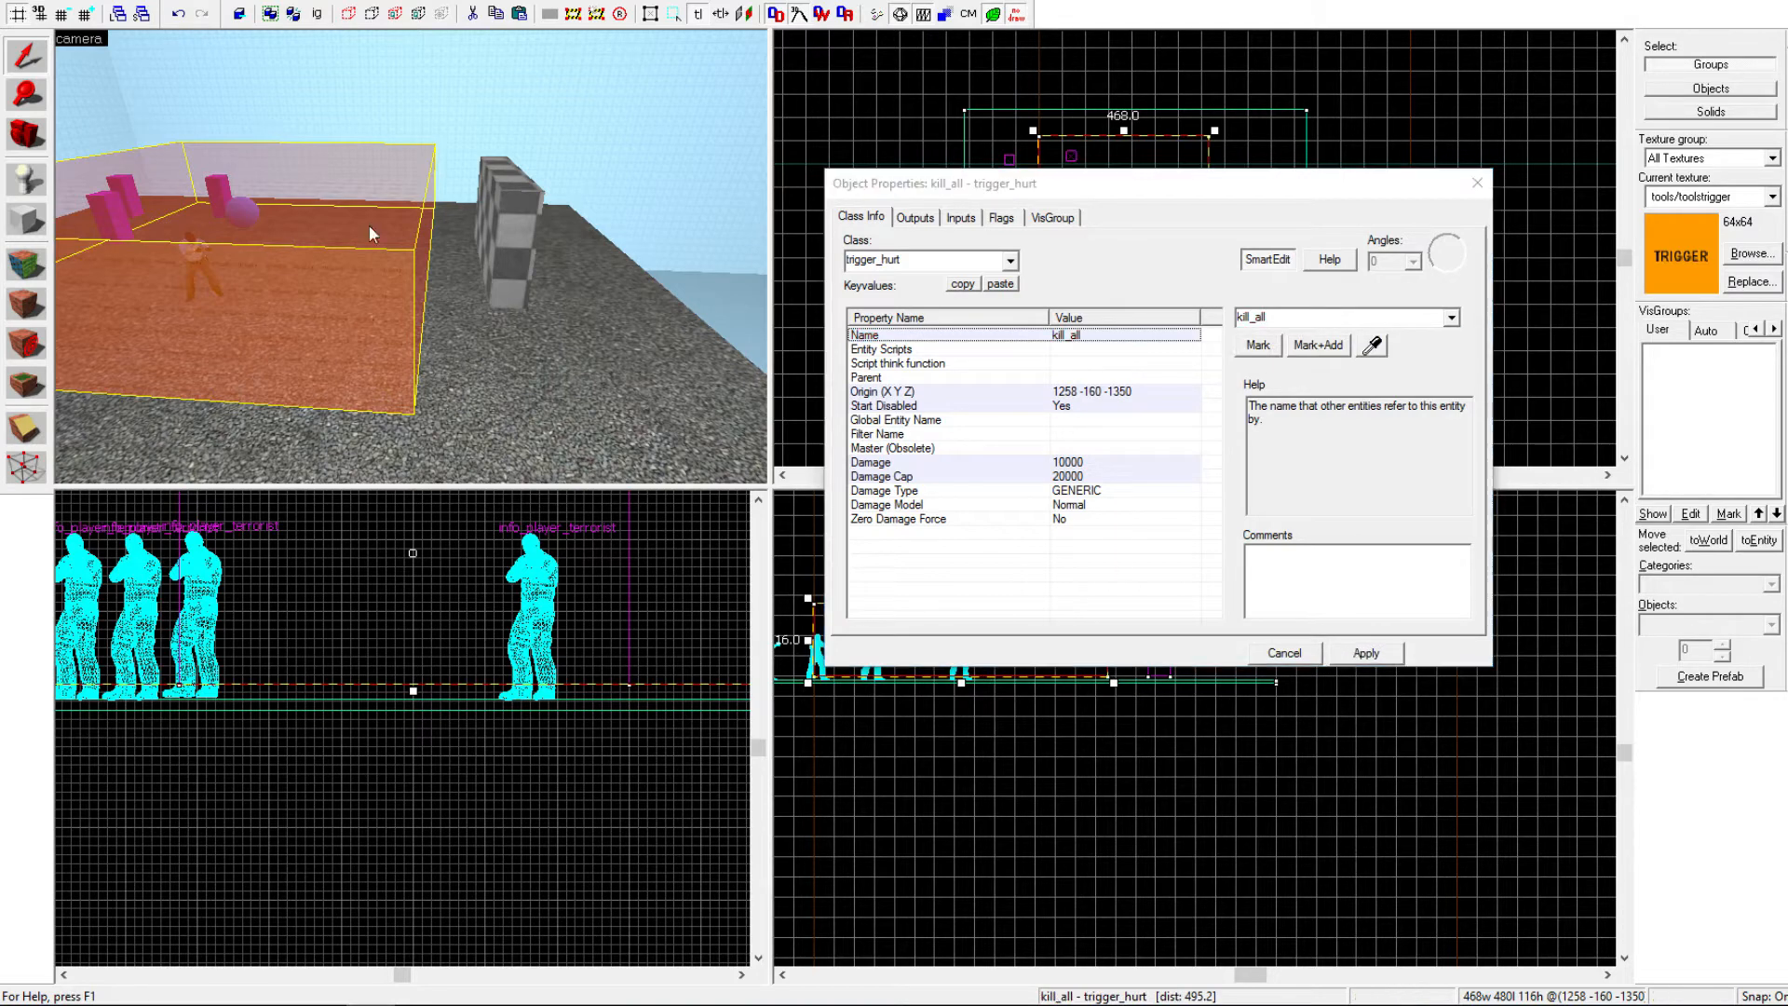
Step: Make the func_button's OnDamaged output target kill_all with the Enable input and apply it
{"action": "left_click", "coordinate": [495, 233]}
{"action": "left_click", "coordinate": [915, 217]}
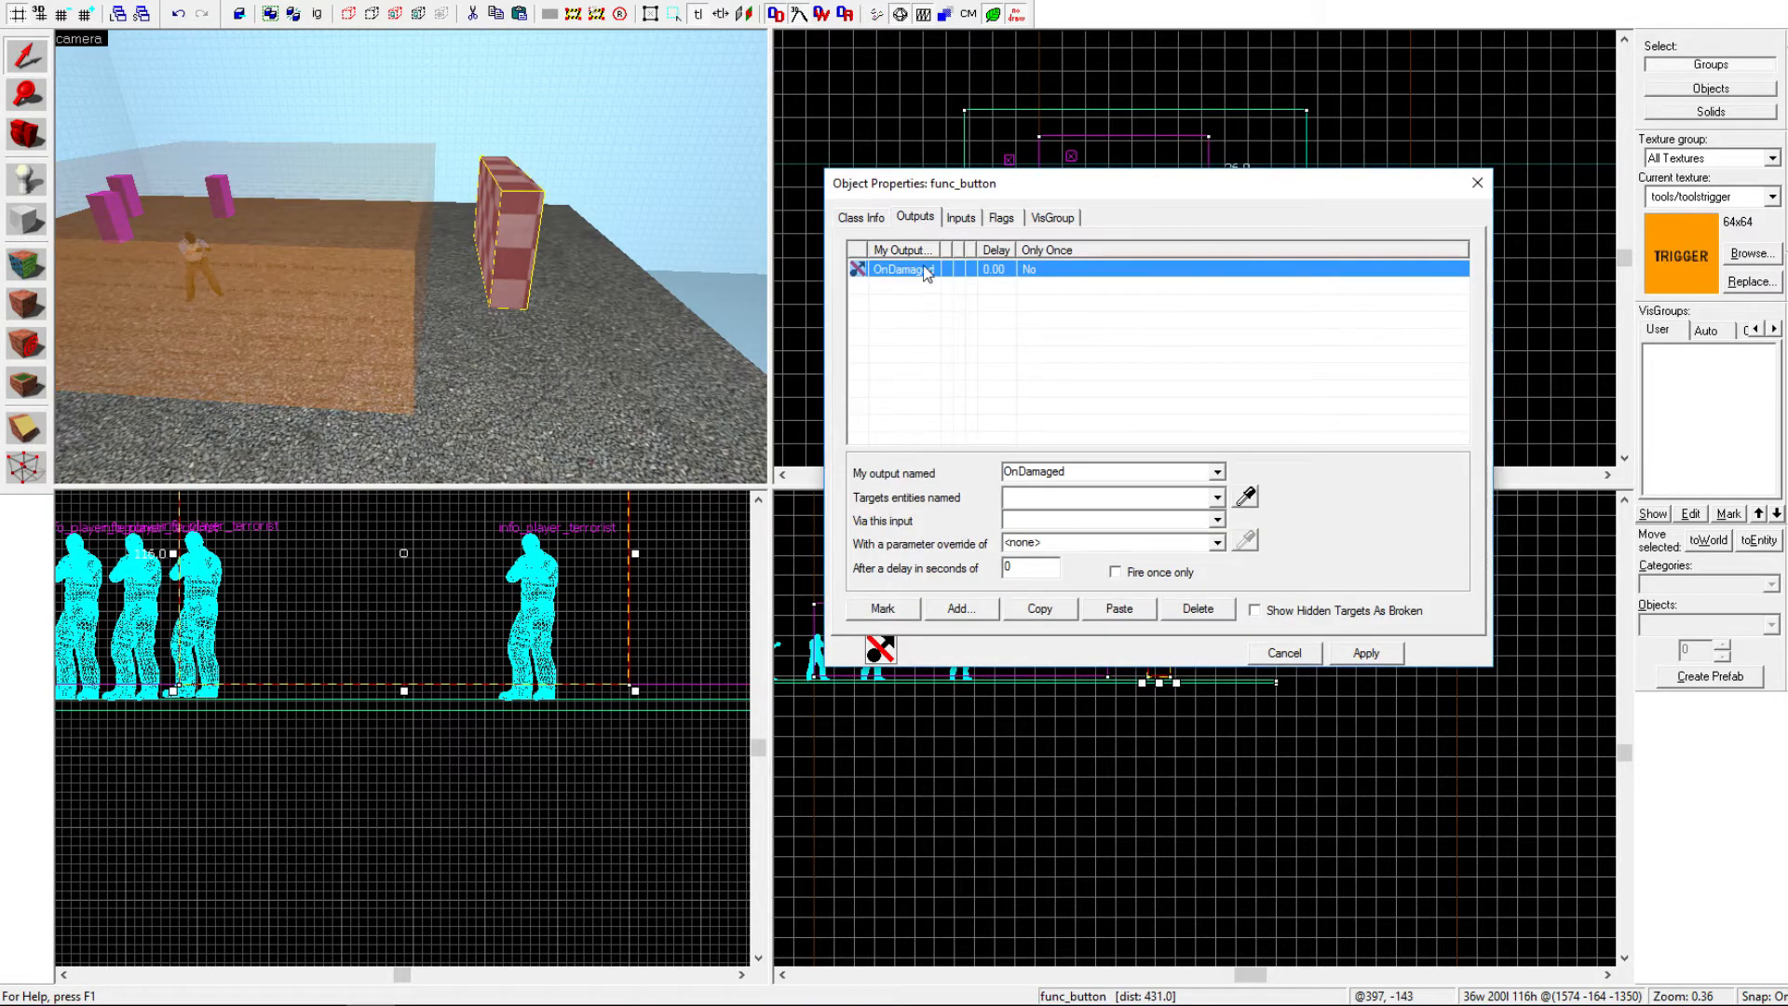
{"action": "left_click", "coordinate": [1216, 497]}
{"action": "left_click", "coordinate": [1145, 515]}
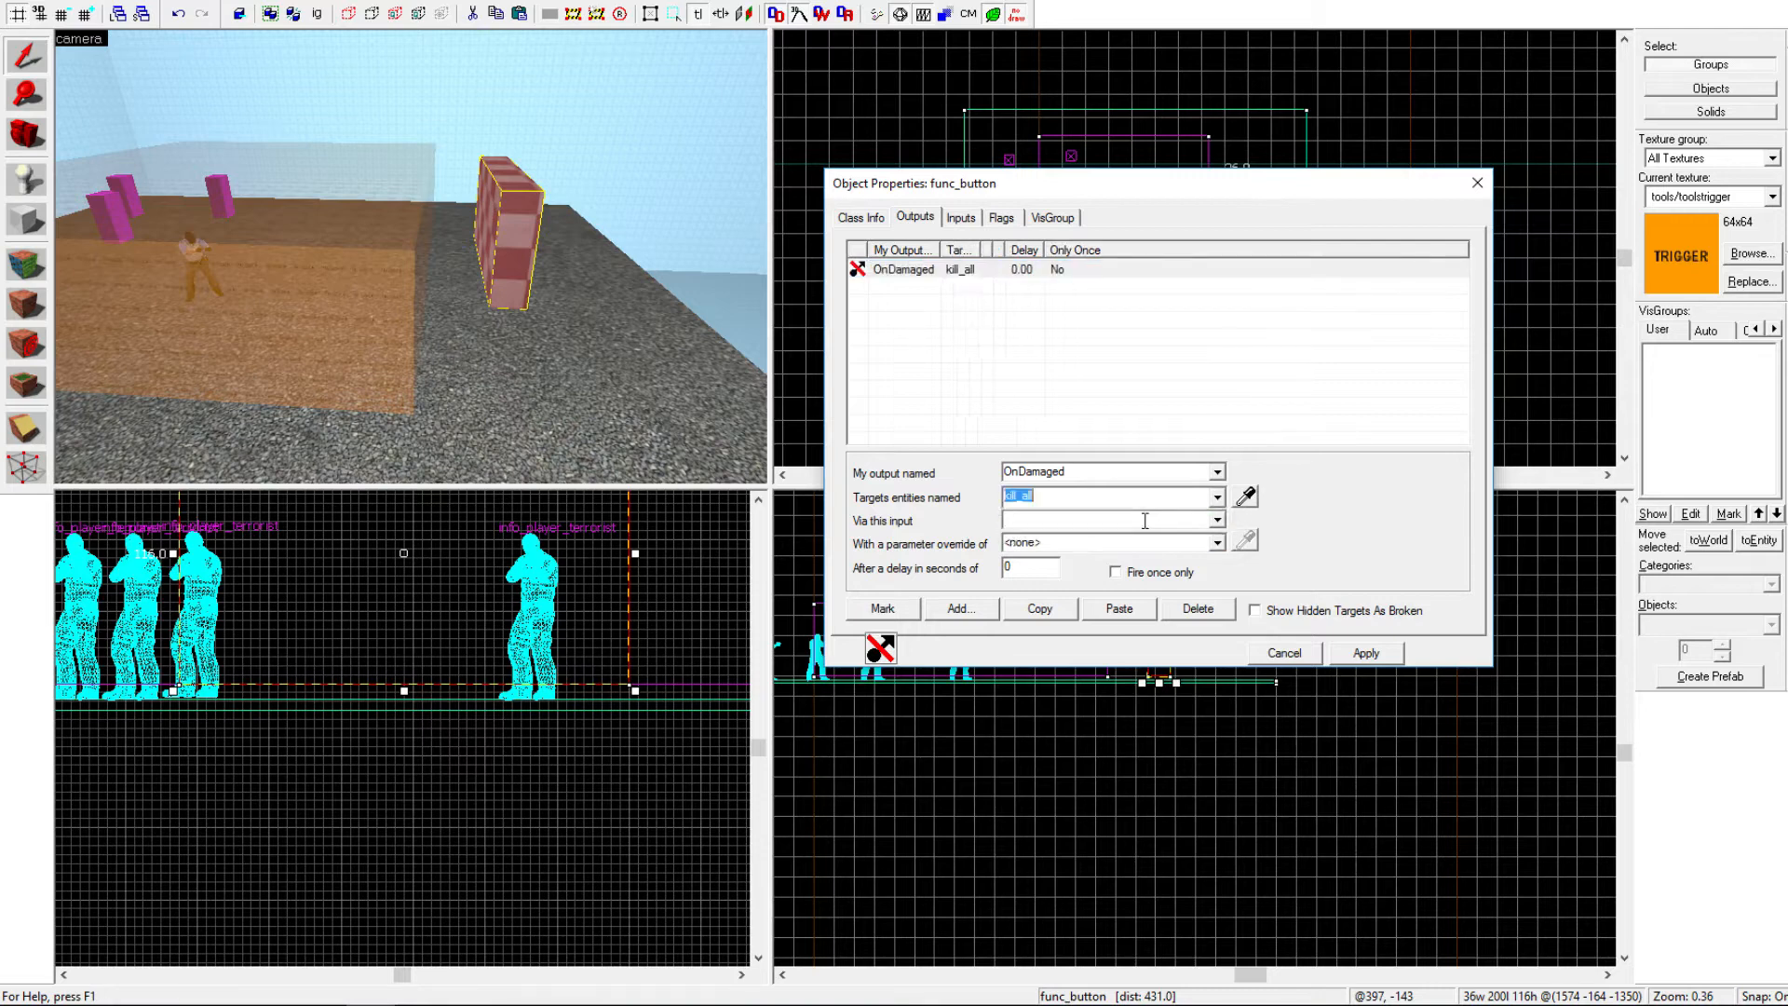
{"action": "left_click", "coordinate": [1216, 520]}
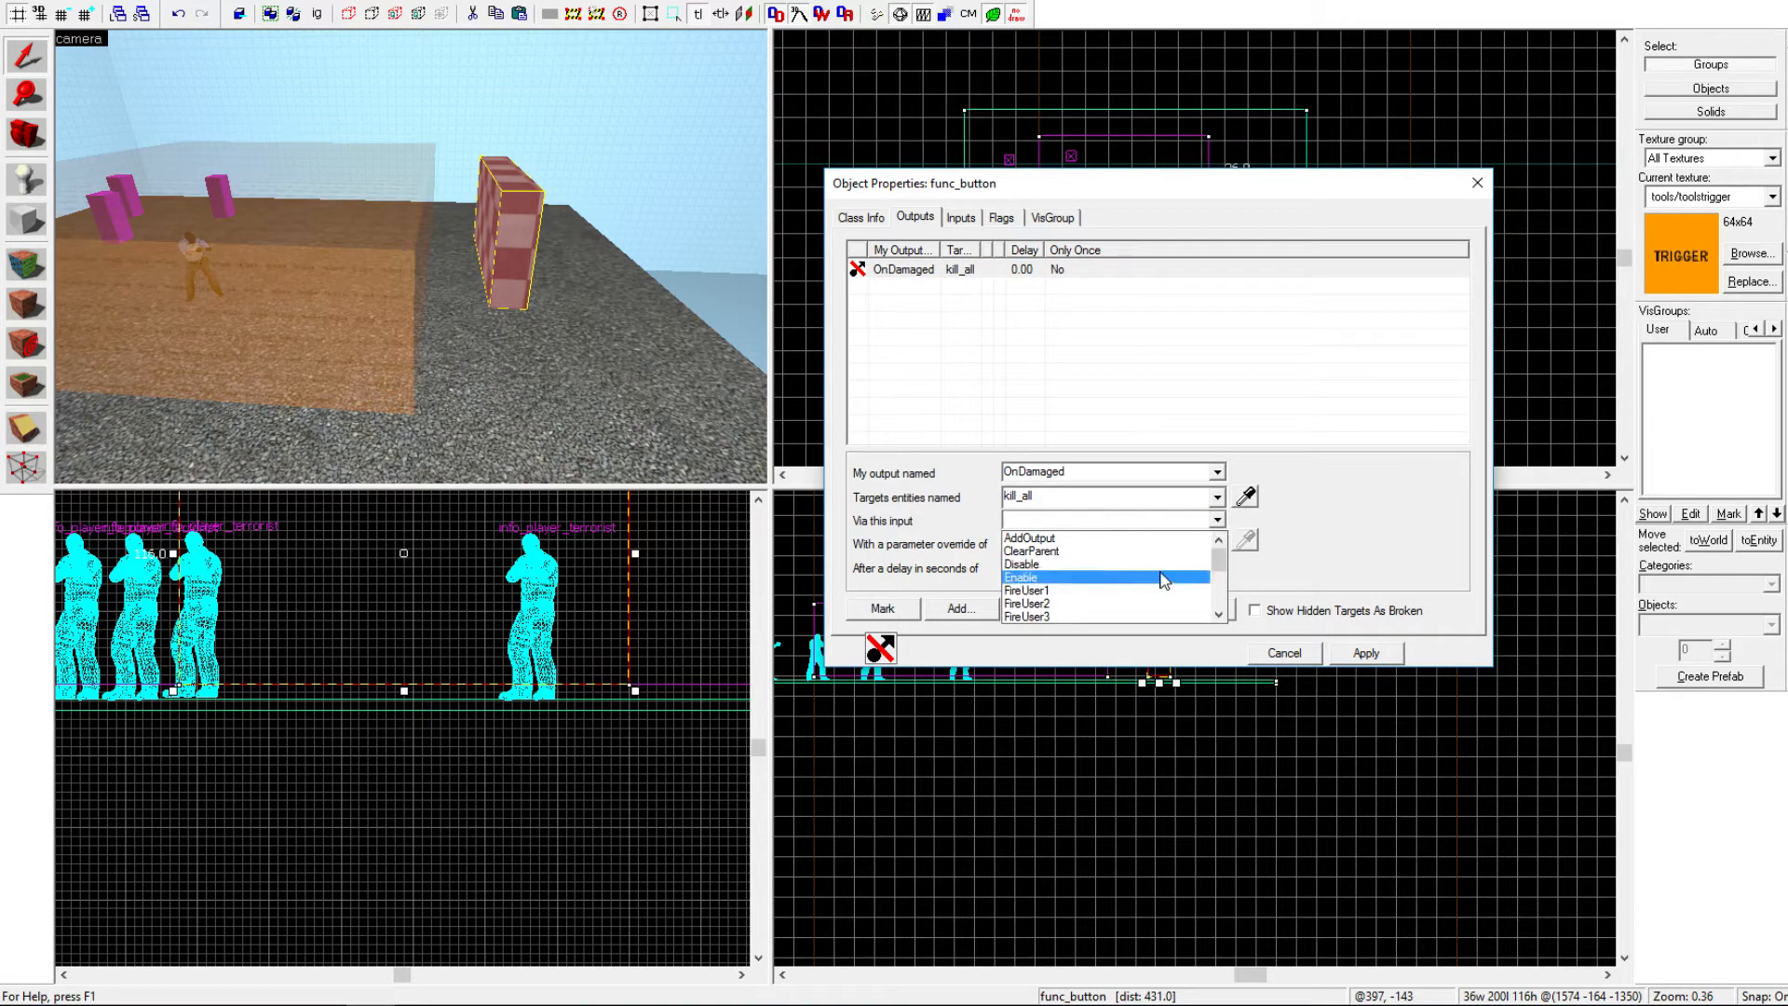
{"action": "left_click", "coordinate": [1094, 577]}
{"action": "left_click", "coordinate": [1366, 653]}
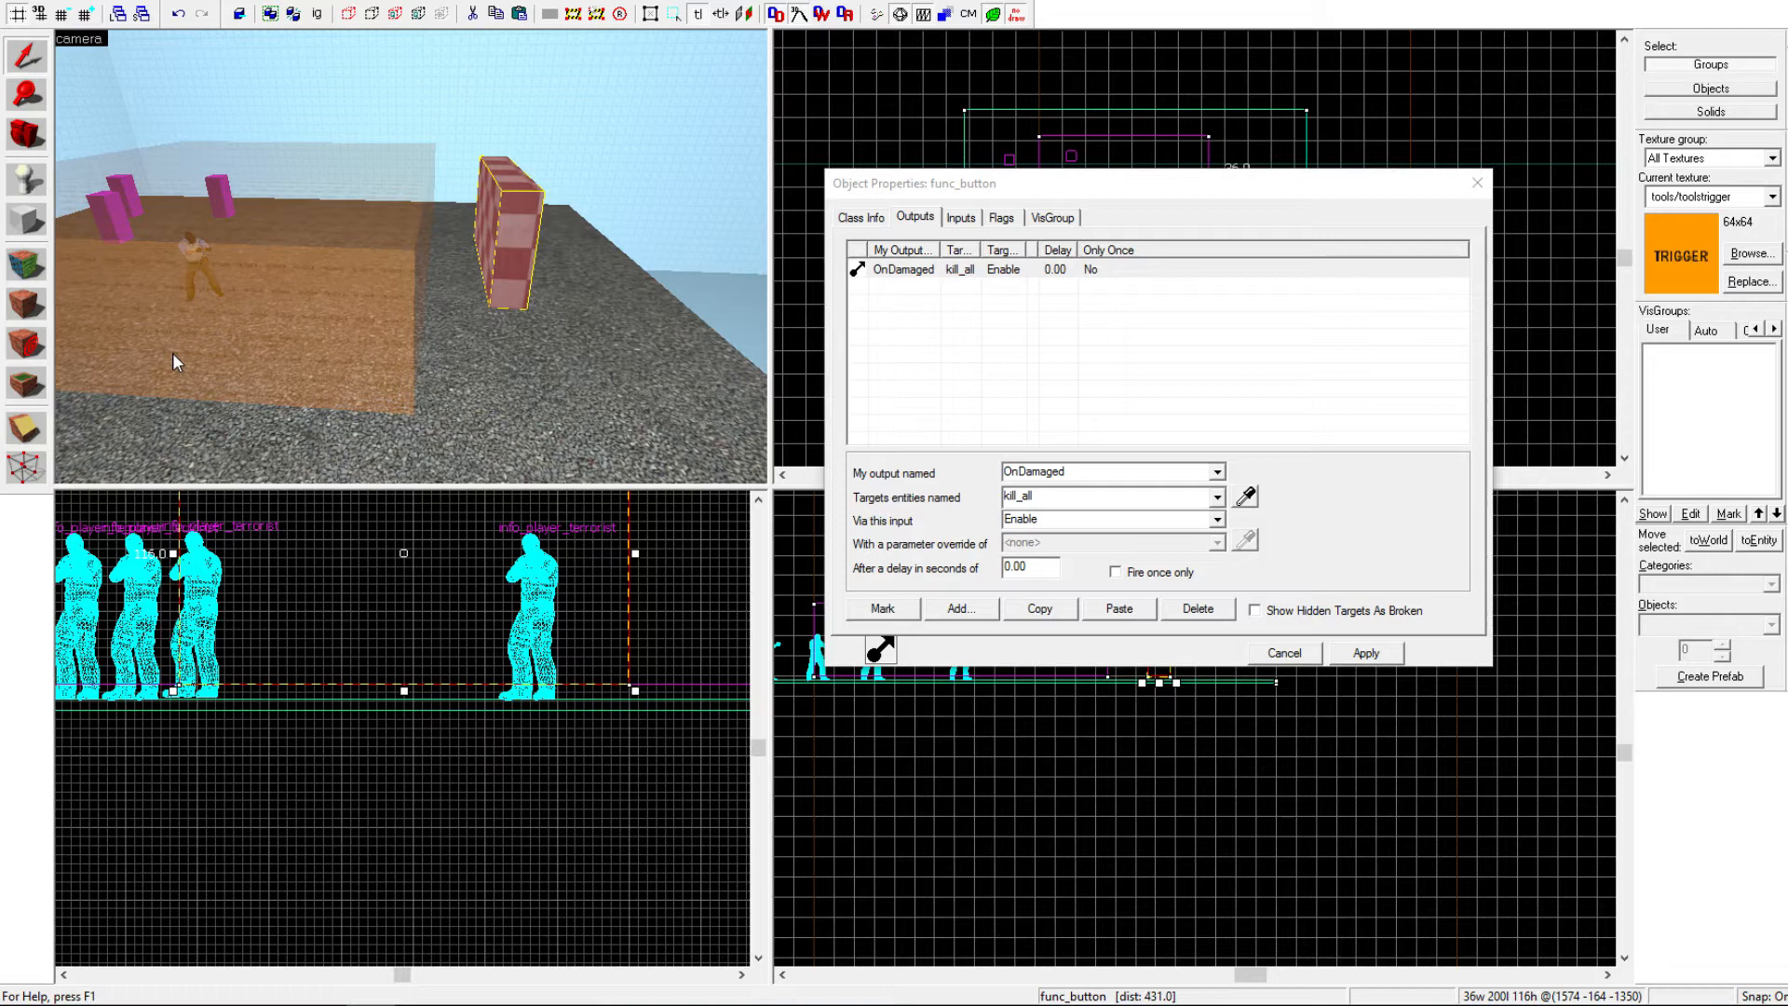
Step: Add a second OnDamaged output to the func_button that targets kill_all with the Disable input
{"action": "left_click", "coordinate": [959, 608]}
{"action": "left_click", "coordinate": [908, 288]}
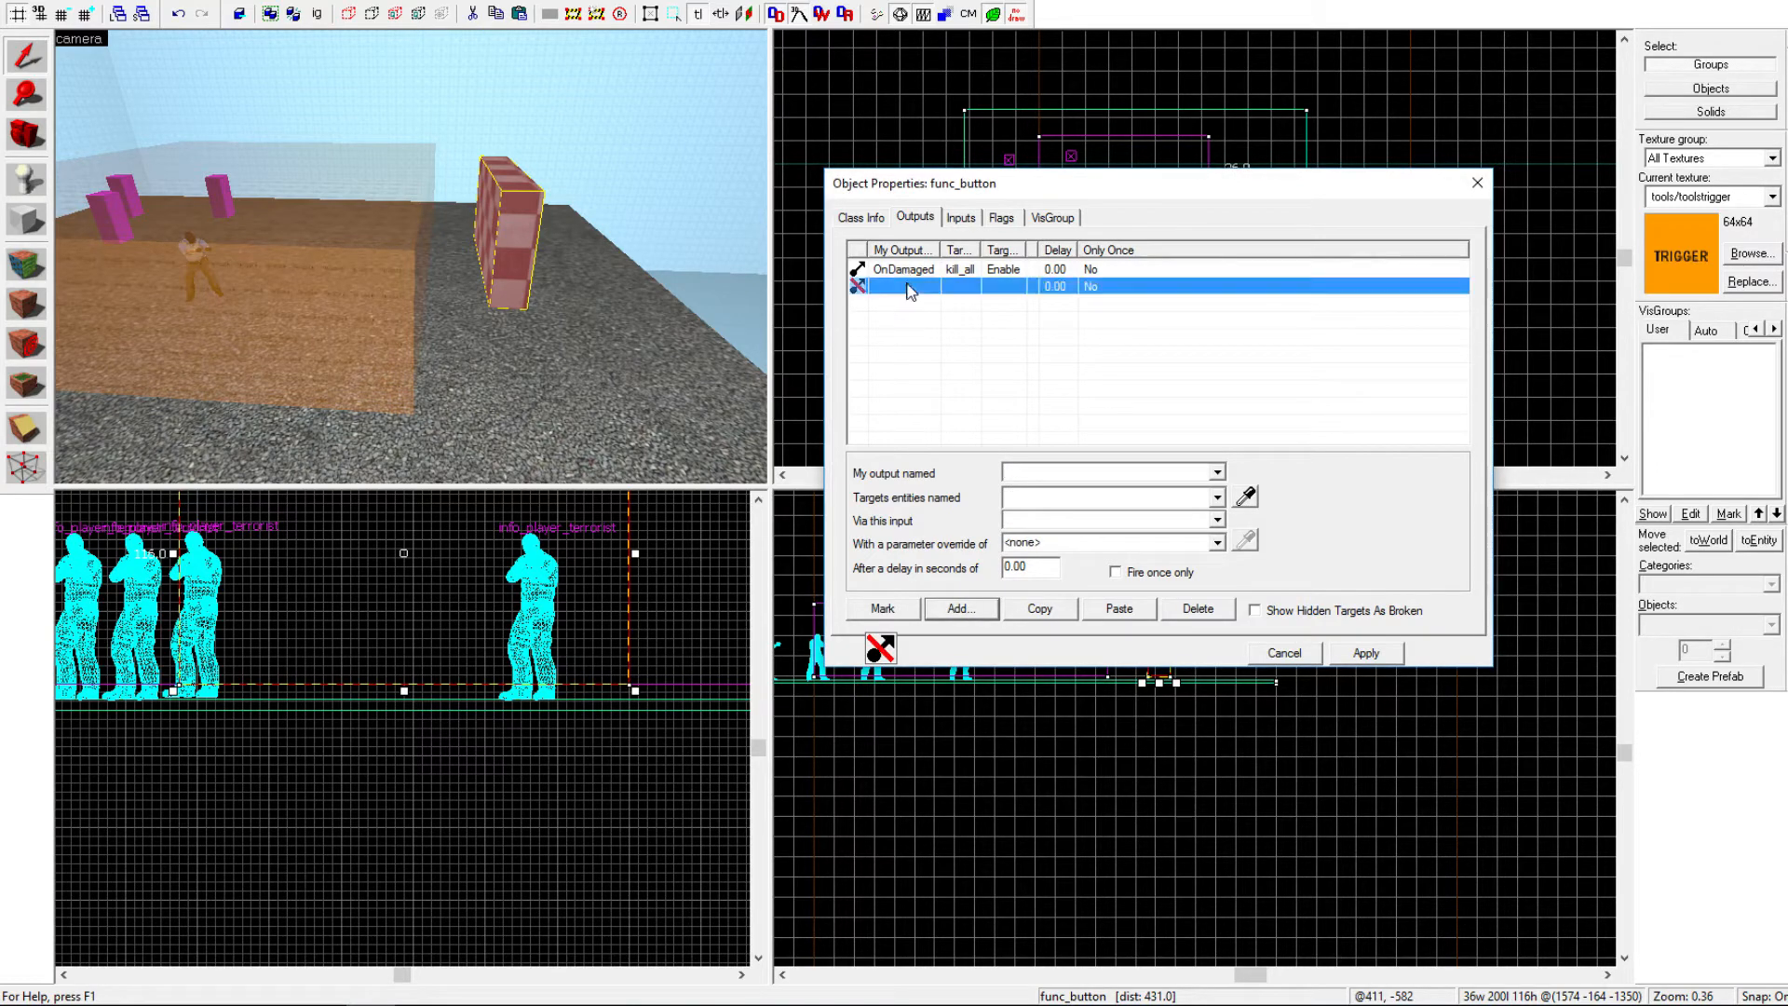
{"action": "left_click", "coordinate": [1216, 472]}
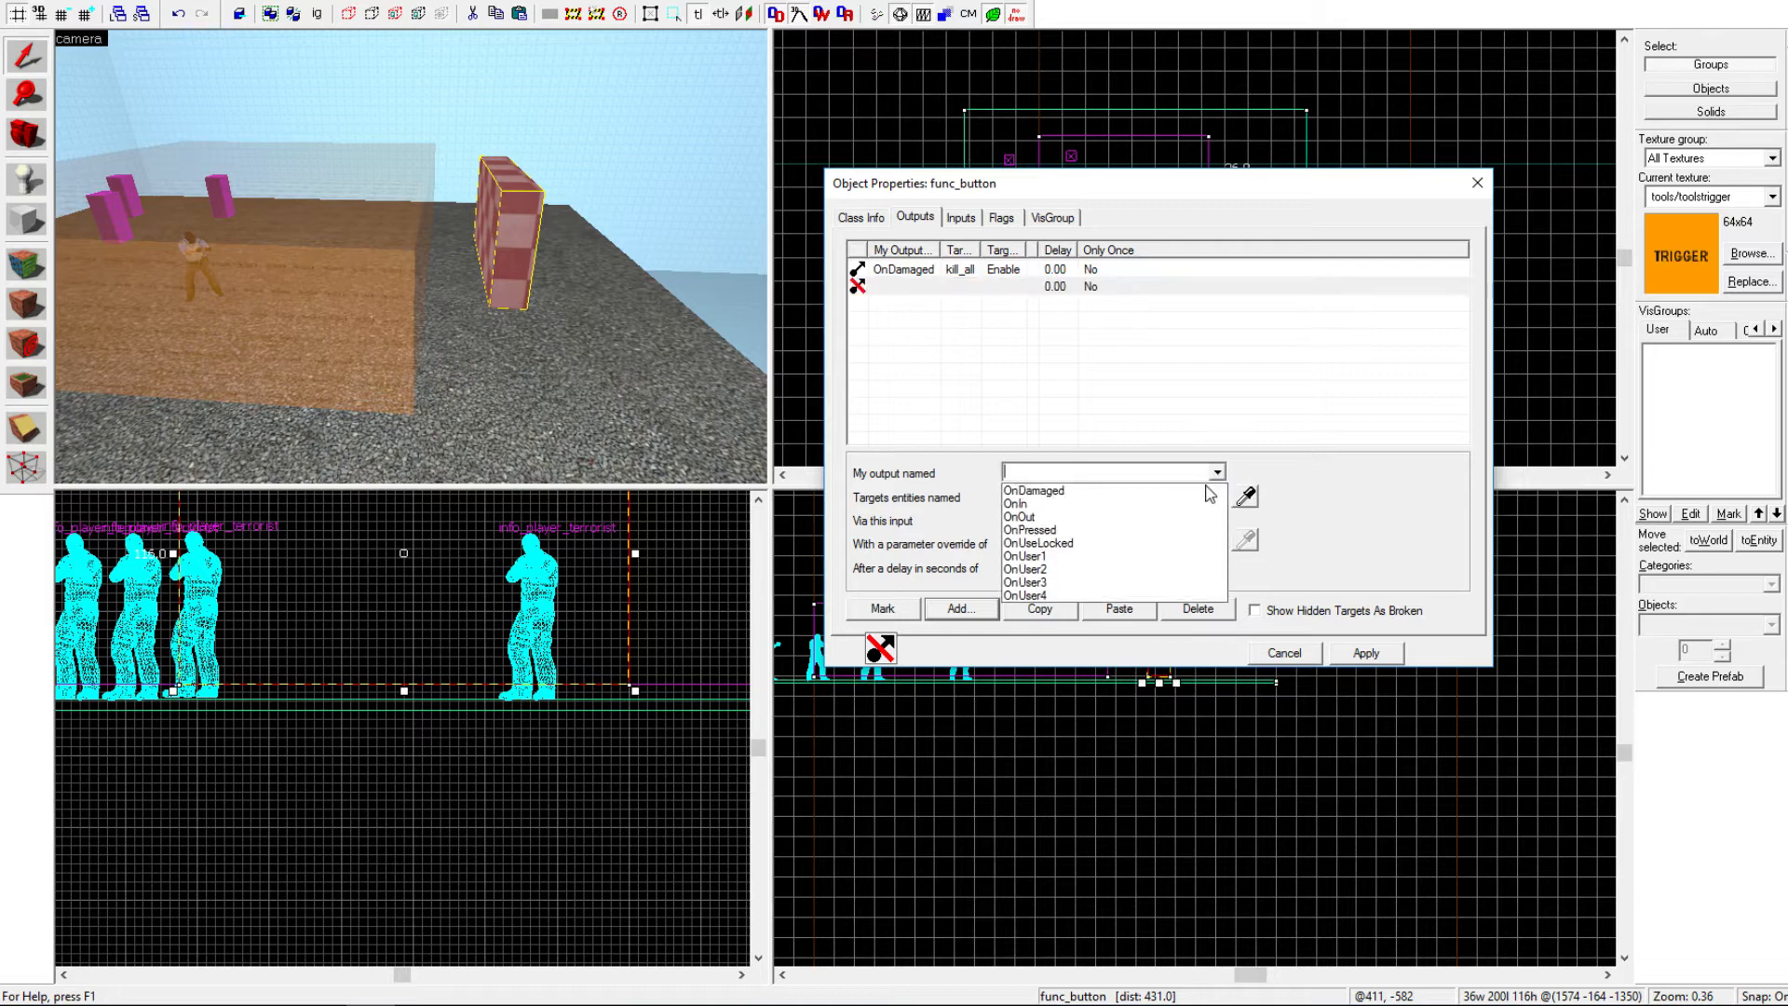
{"action": "left_click", "coordinate": [1093, 531]}
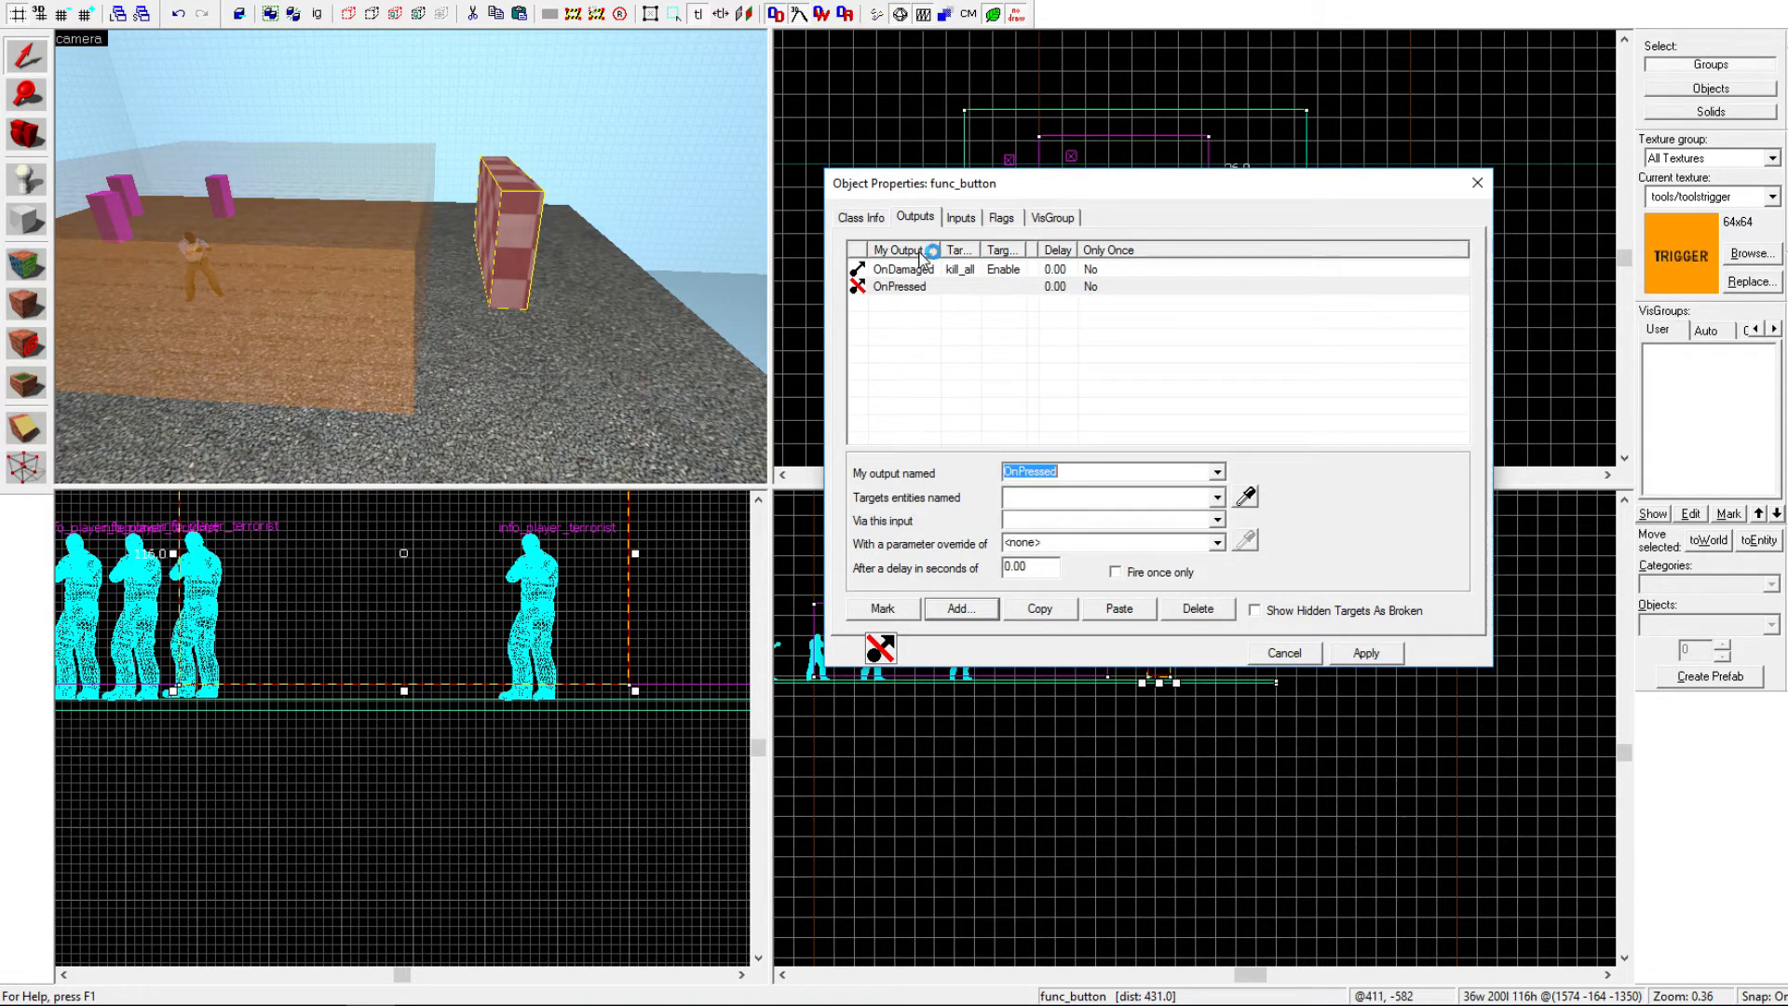
{"action": "left_click", "coordinate": [1217, 471]}
{"action": "left_click", "coordinate": [1080, 489]}
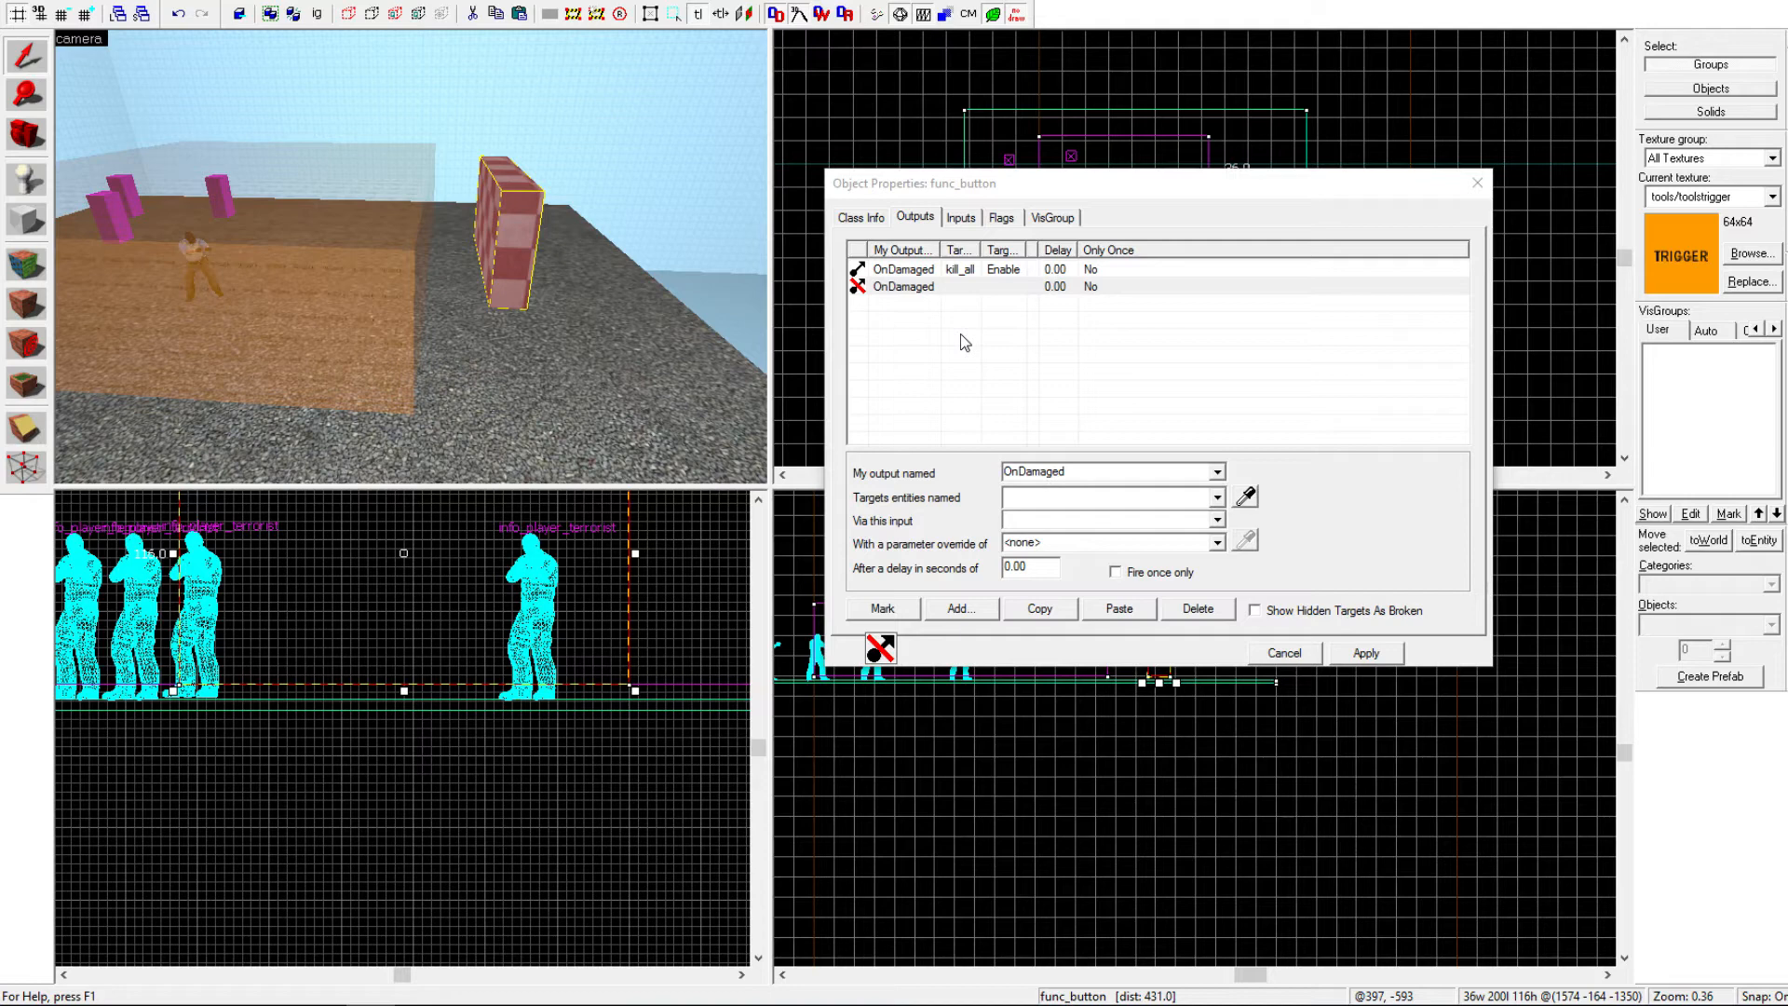
{"action": "left_click", "coordinate": [1217, 497]}
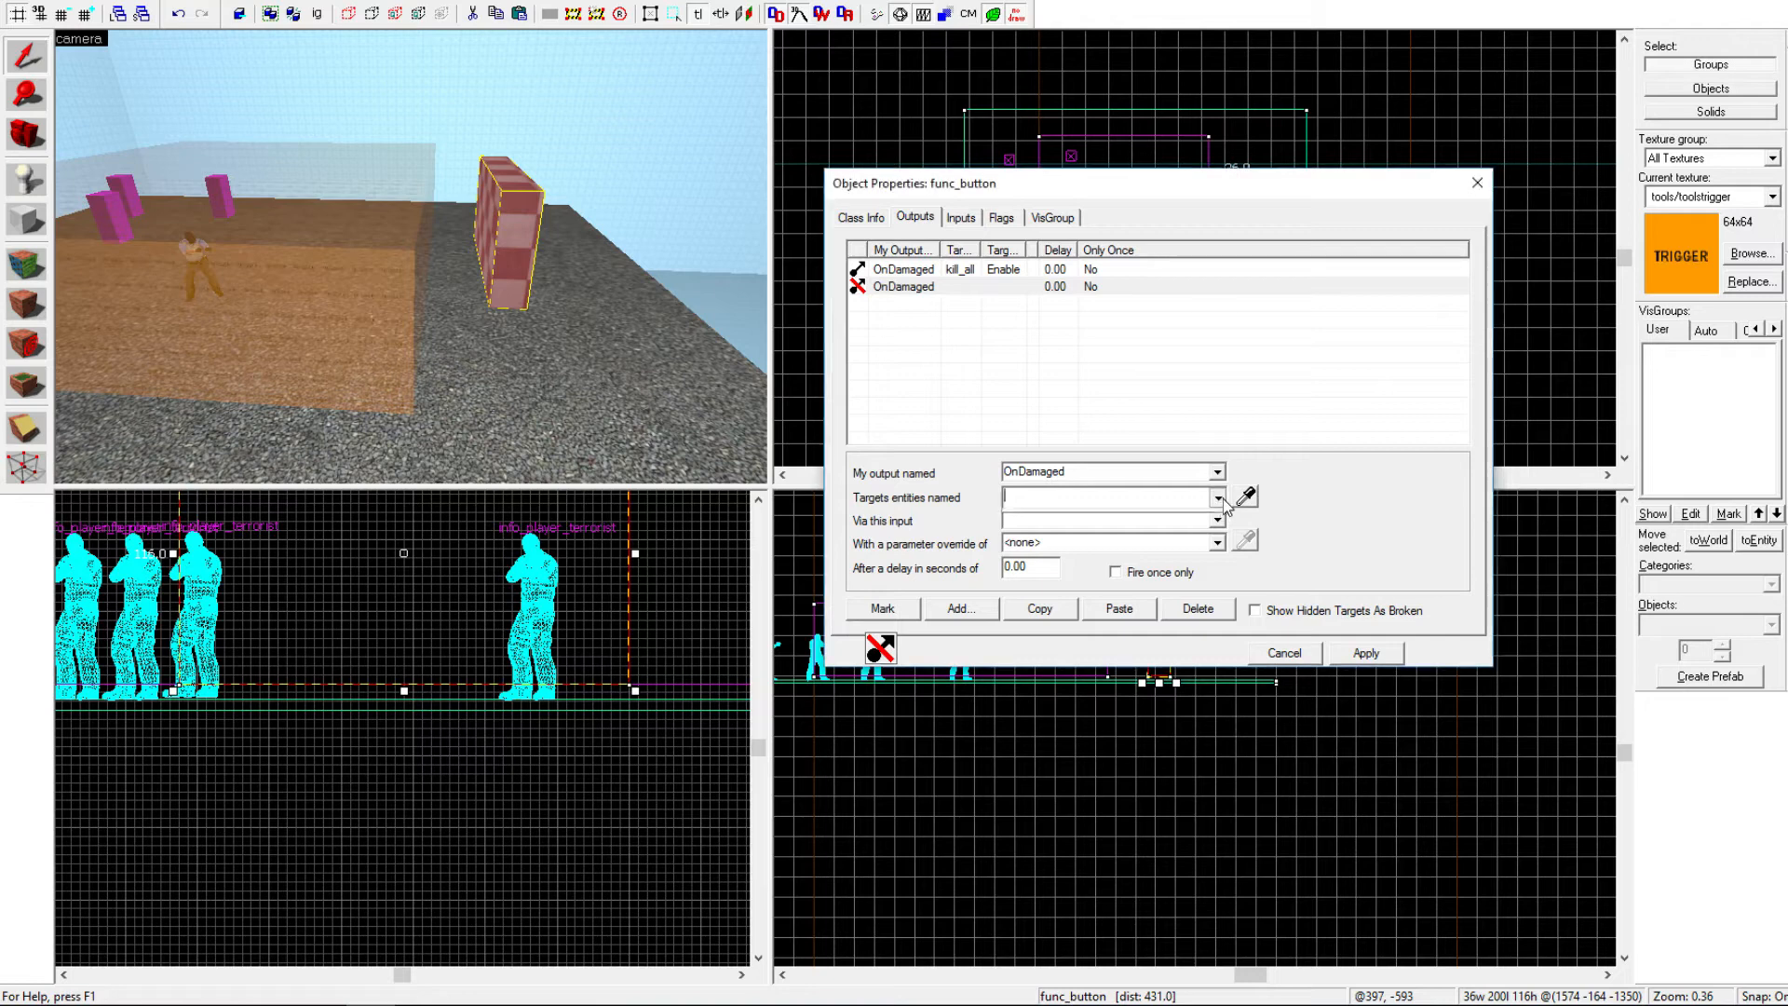
{"action": "left_click", "coordinate": [1175, 519]}
{"action": "left_click", "coordinate": [1217, 520]}
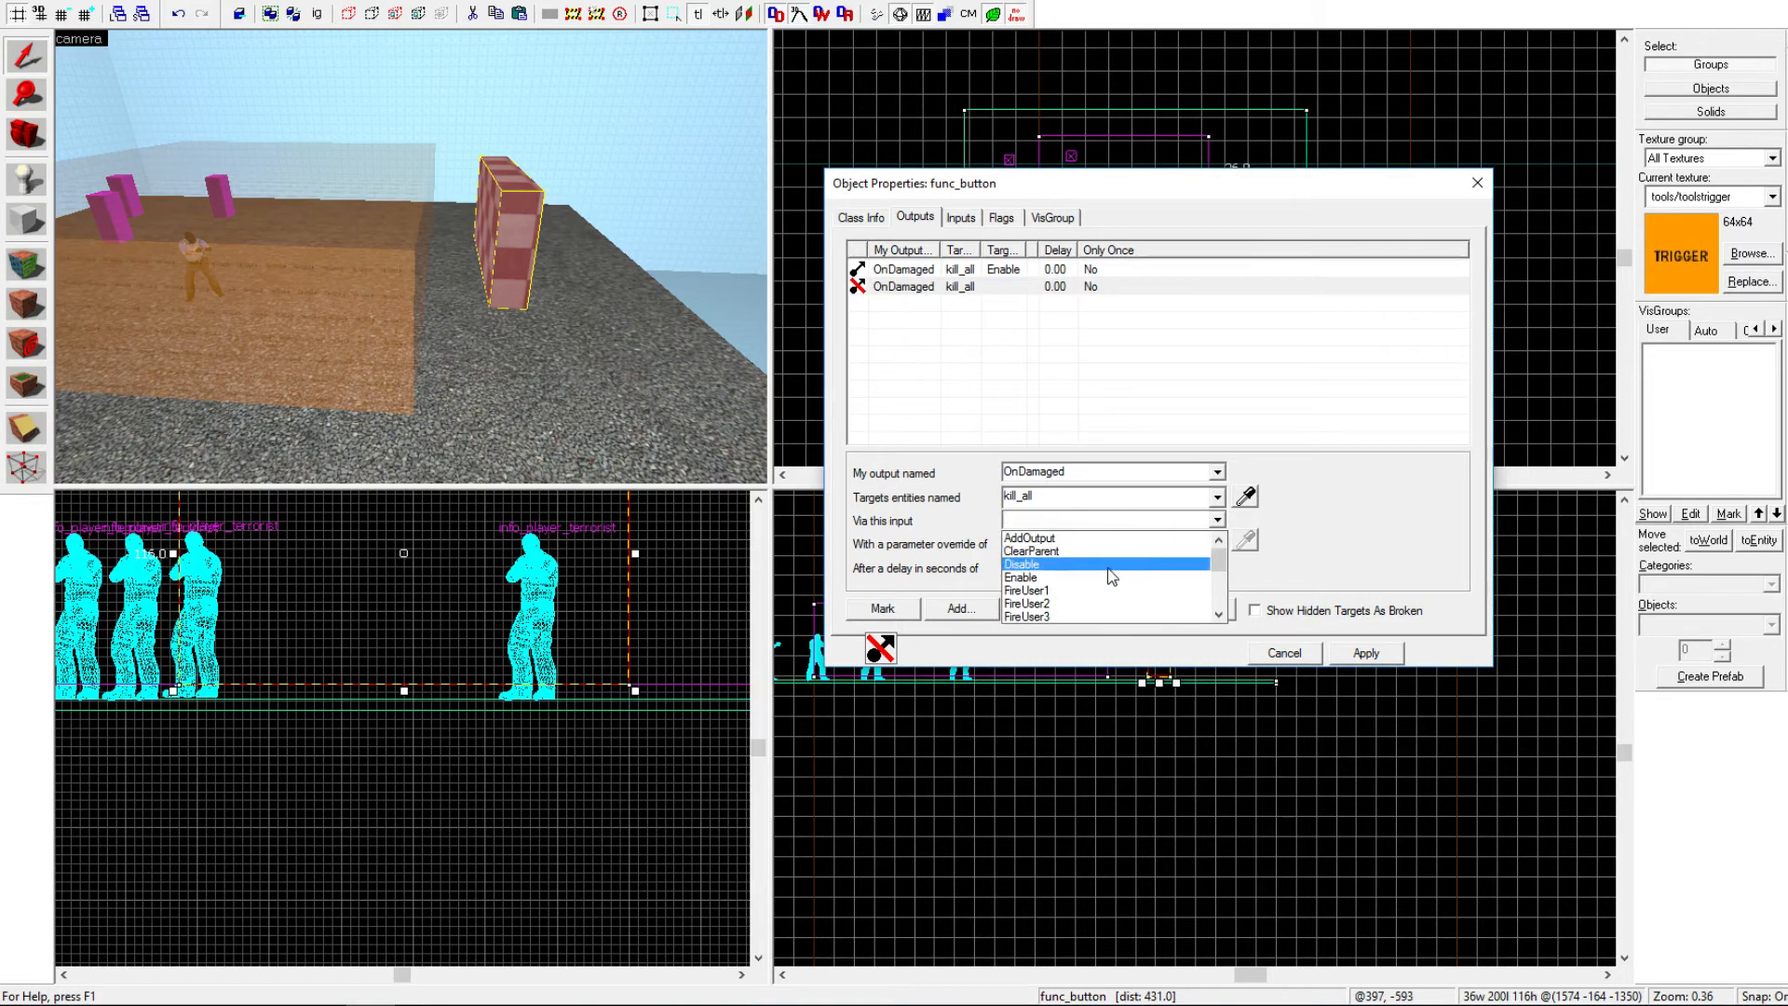
{"action": "left_click", "coordinate": [1105, 566]}
Step: Change the target input of the second OnDamaged output to Toggle
{"action": "left_click", "coordinate": [1217, 520]}
{"action": "scroll", "coordinate": [1171, 584], "scroll_direction": "down", "scroll_amount": 2}
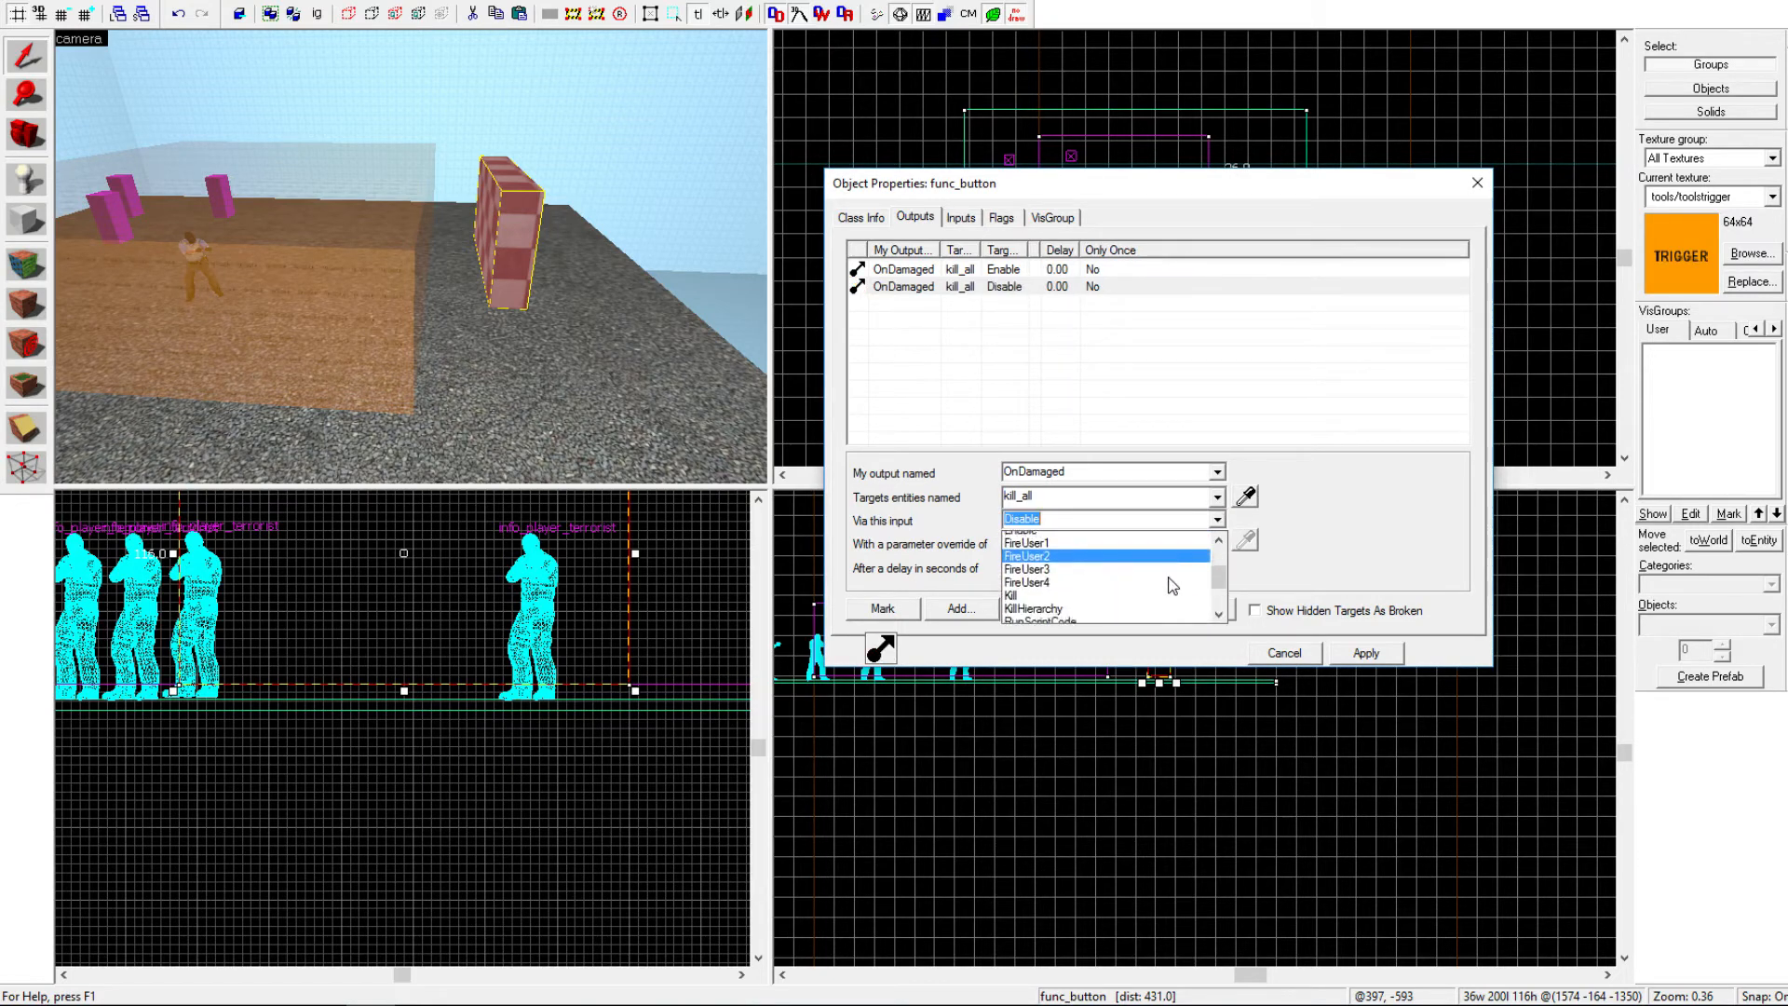
{"action": "scroll", "coordinate": [1172, 587], "scroll_direction": "down", "scroll_amount": 2}
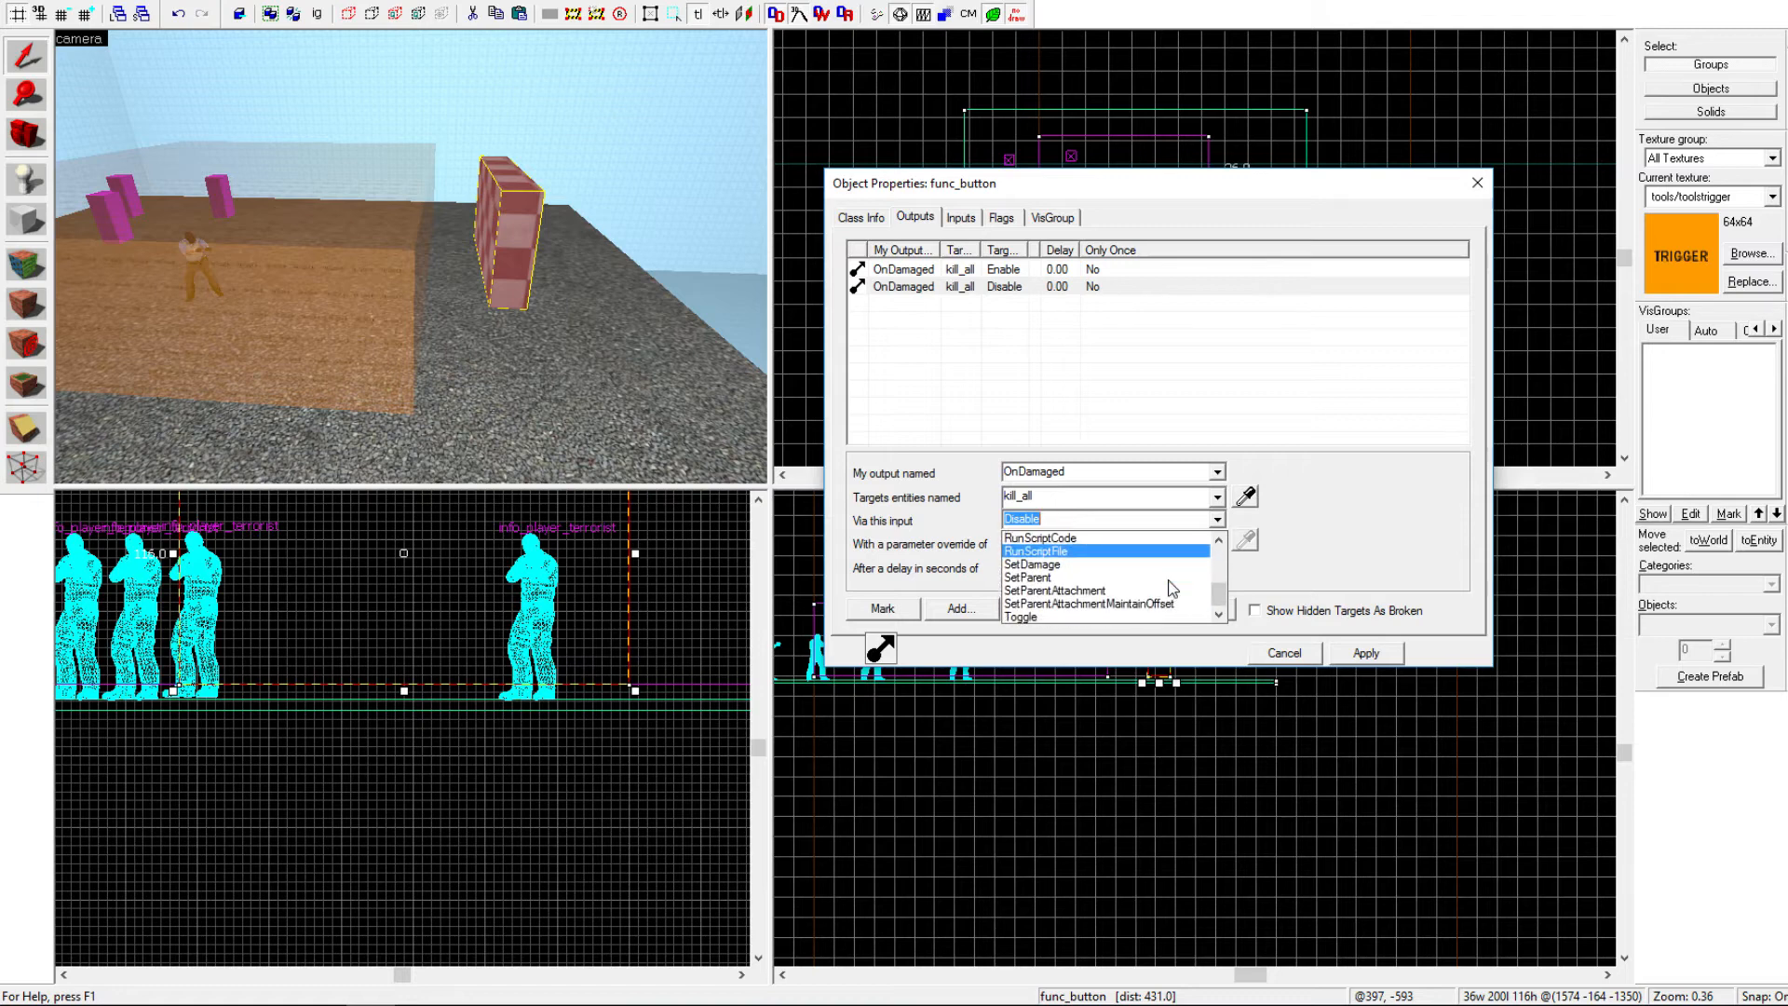
{"action": "left_click", "coordinate": [1060, 617]}
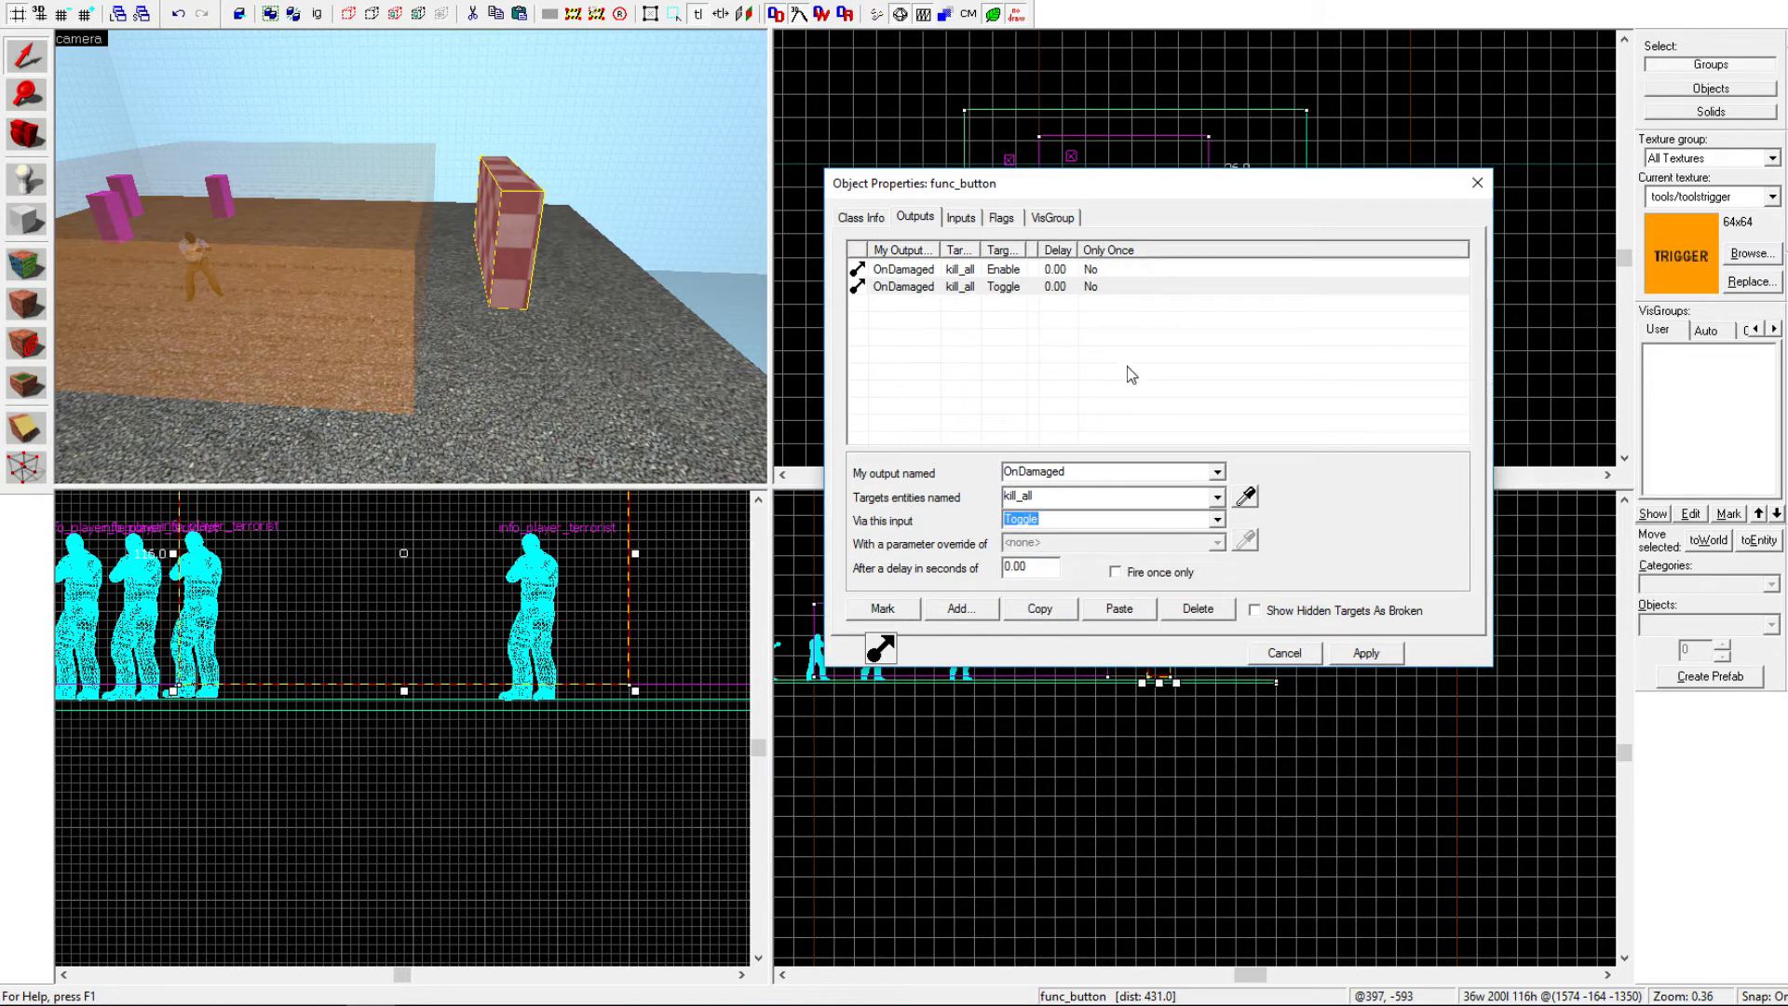
Step: Set the second OnDamaged output to send Disable to kill_all after a 1.00 second delay, apply it, and close the func_button properties
{"action": "left_click", "coordinate": [1217, 519]}
{"action": "scroll", "coordinate": [1171, 551], "scroll_direction": "up", "scroll_amount": 5}
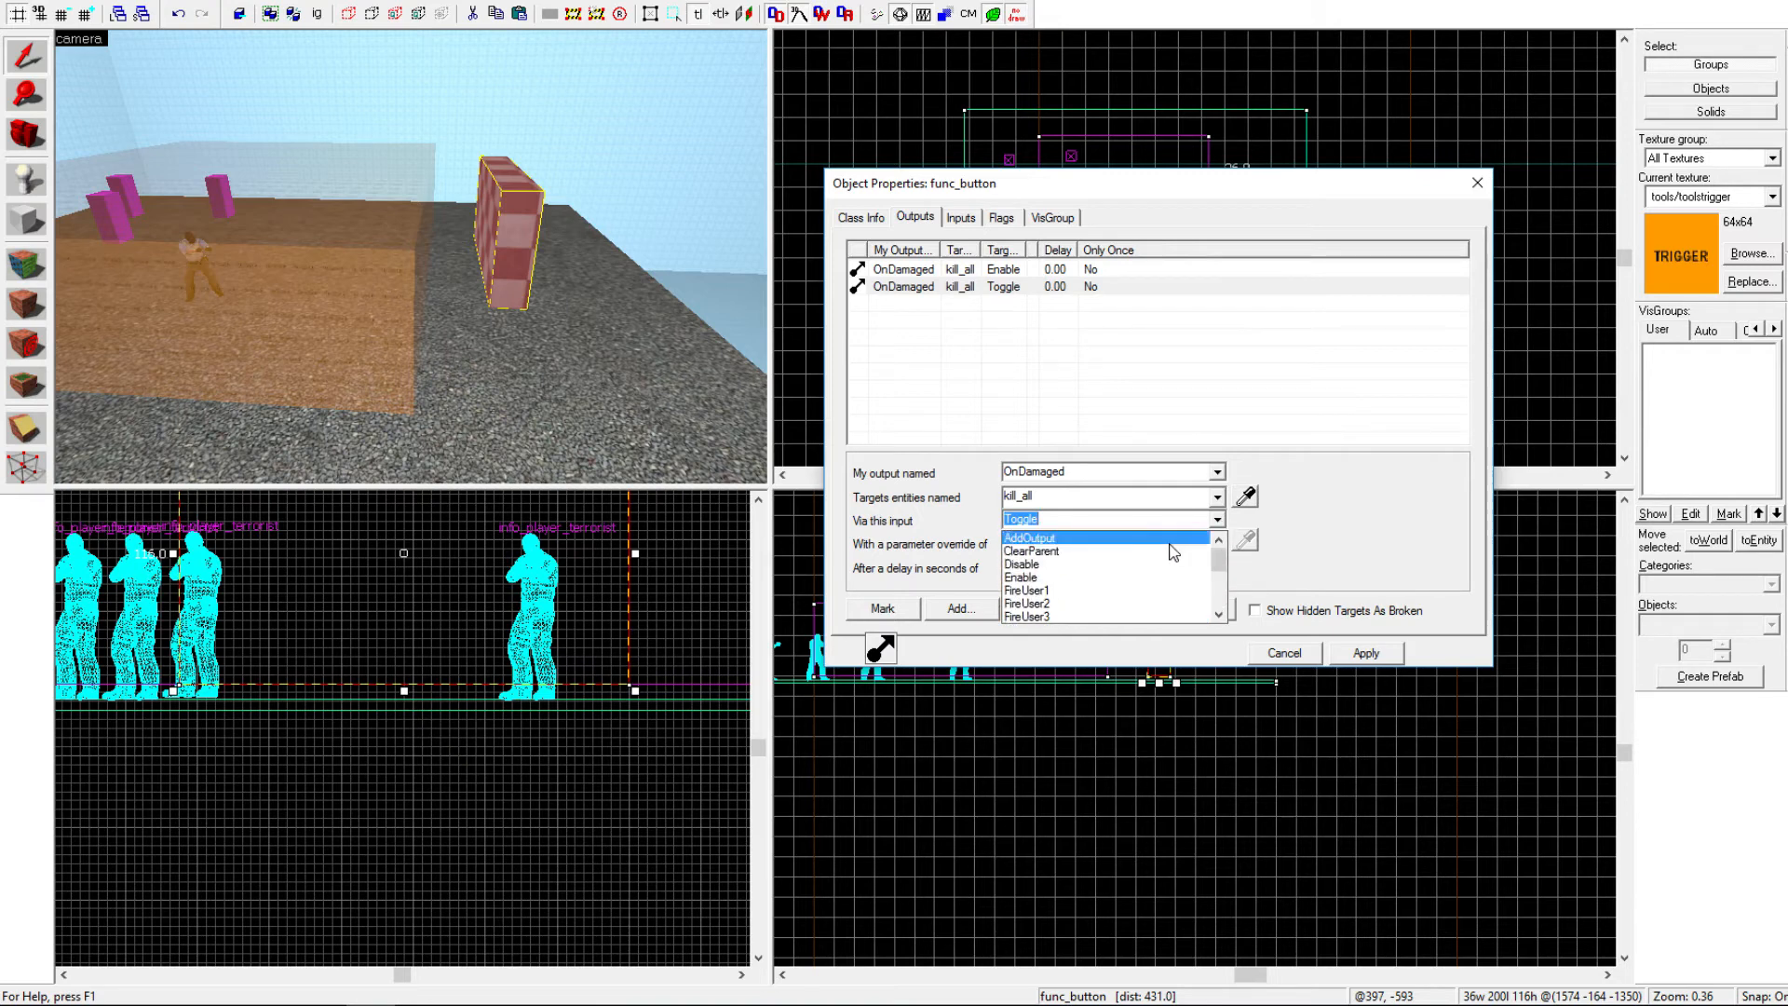
{"action": "left_click", "coordinate": [1073, 568]}
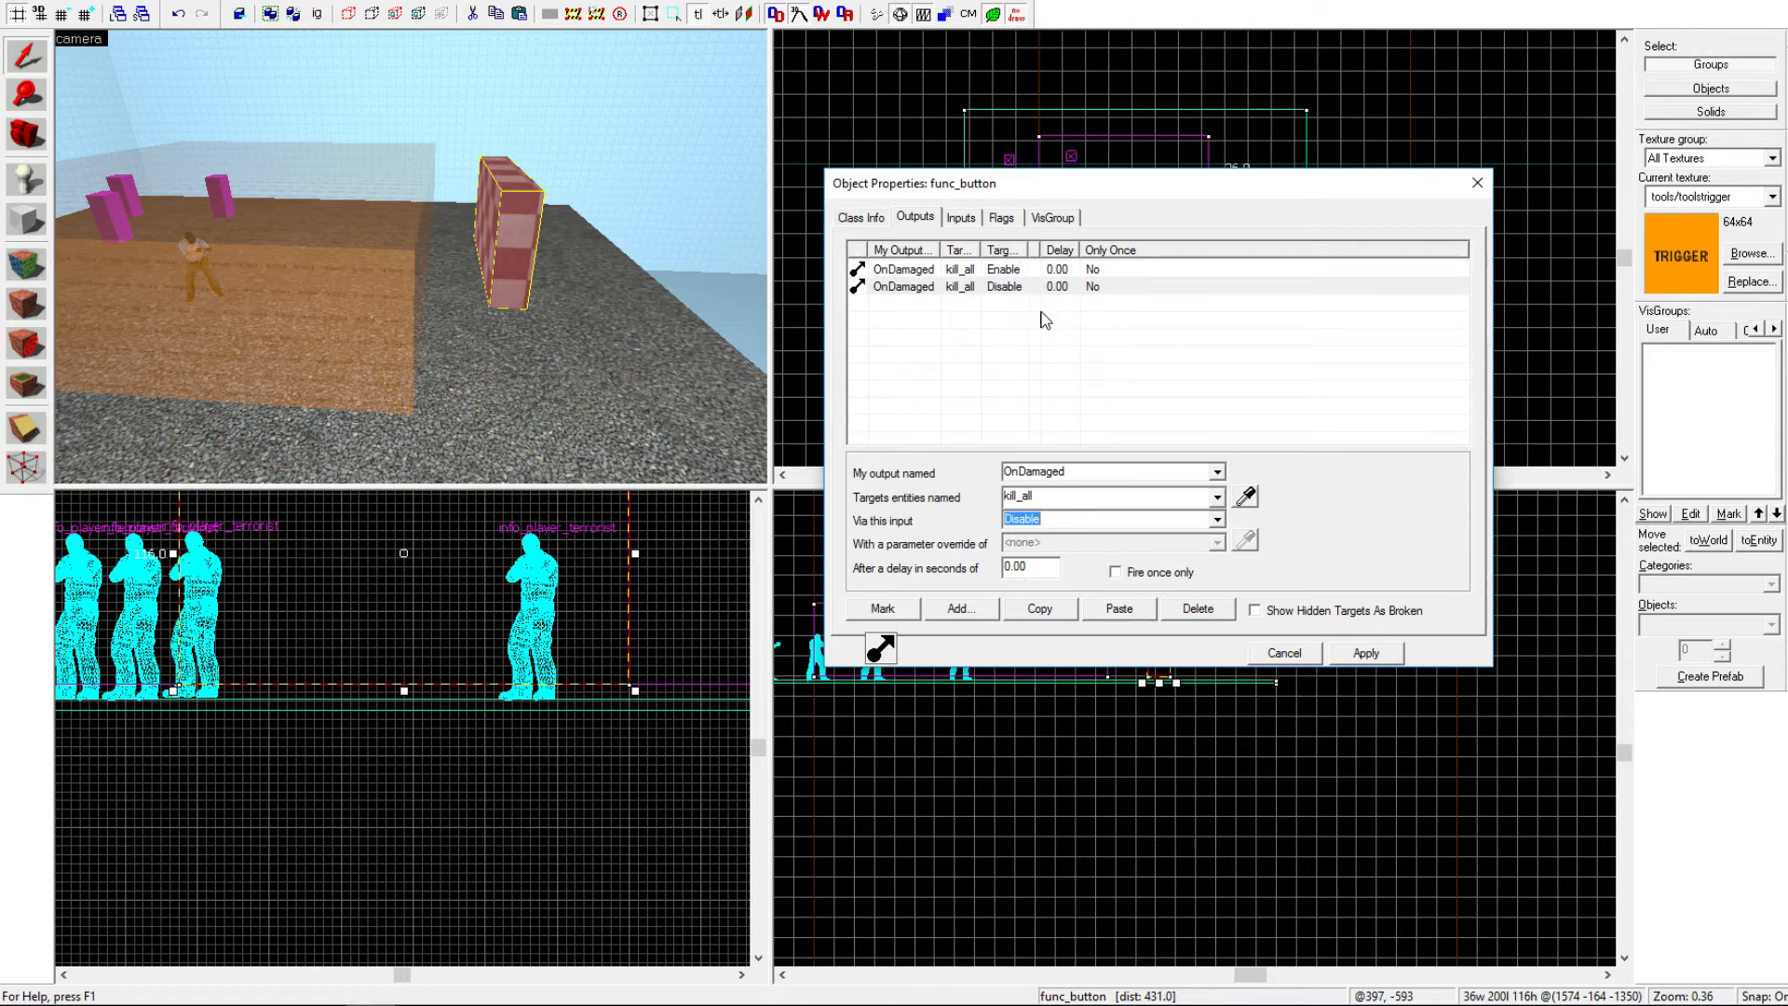
{"action": "left_click", "coordinate": [1041, 569]}
{"action": "left_click", "coordinate": [1361, 658]}
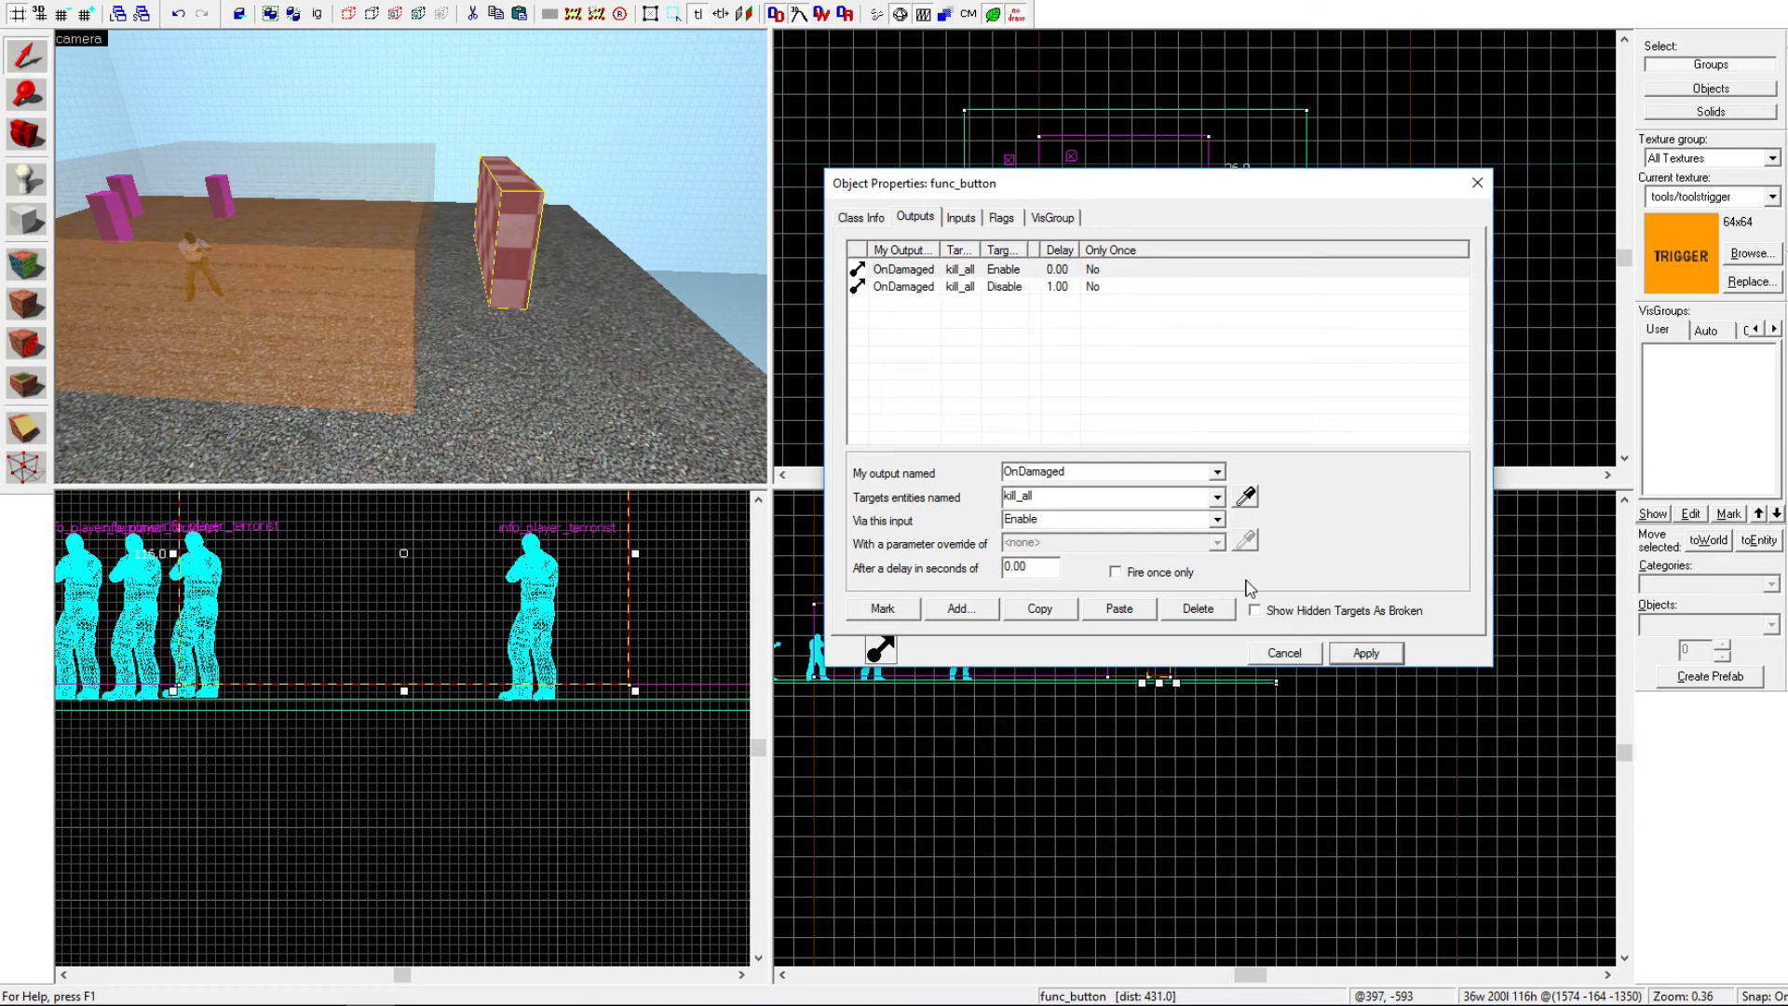
{"action": "left_click", "coordinate": [1365, 652]}
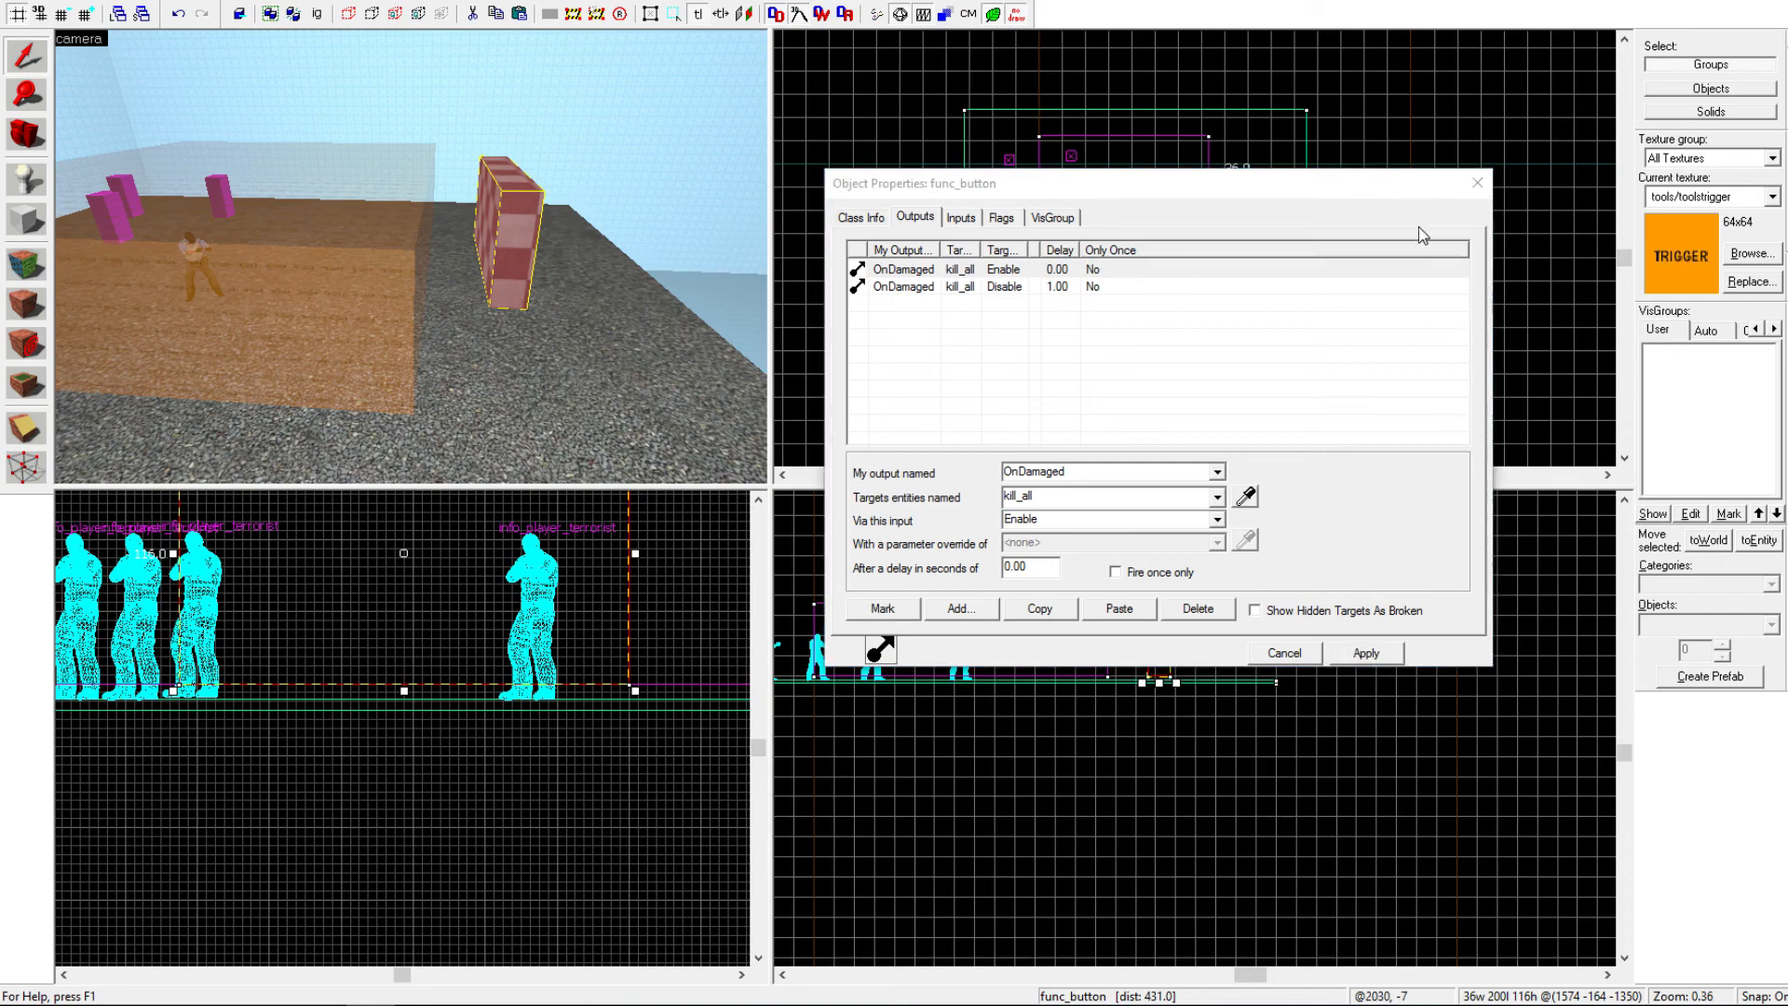
{"action": "left_click", "coordinate": [1477, 183]}
Step: Check the map for problems and compile and run it with BSP, VIS and RAD all on Normal
{"action": "key", "text": "a"}
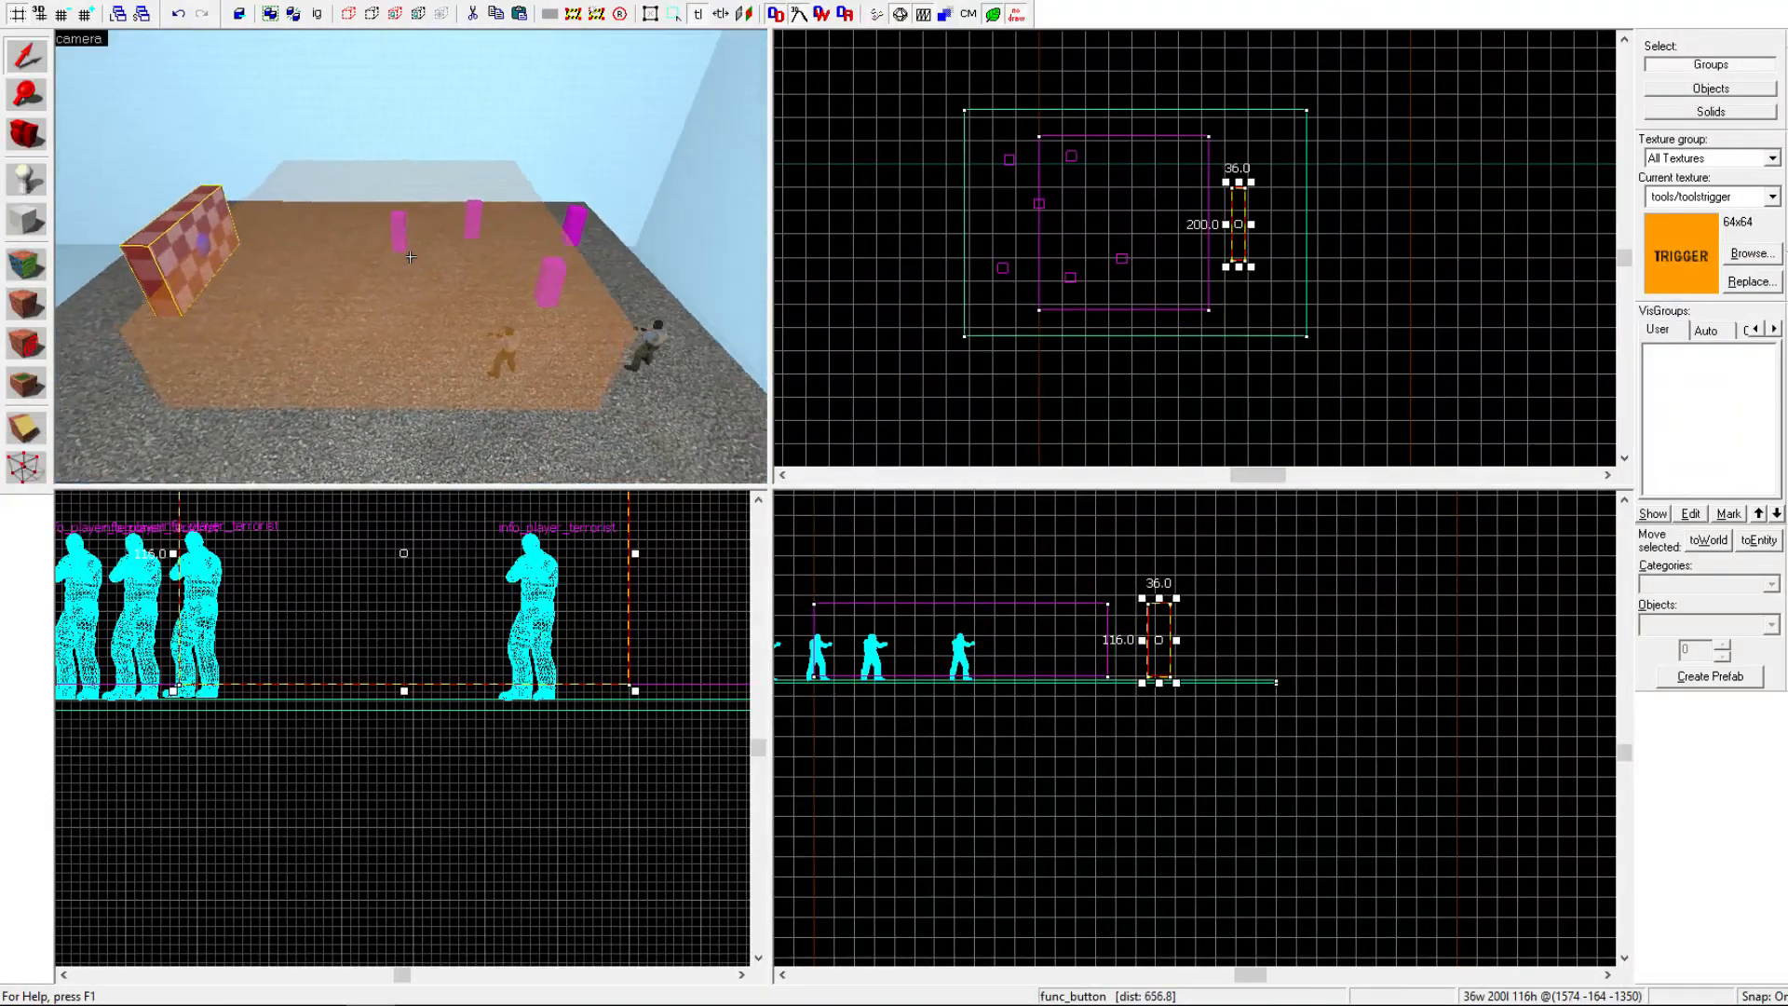
{"action": "key", "text": "alt+p"}
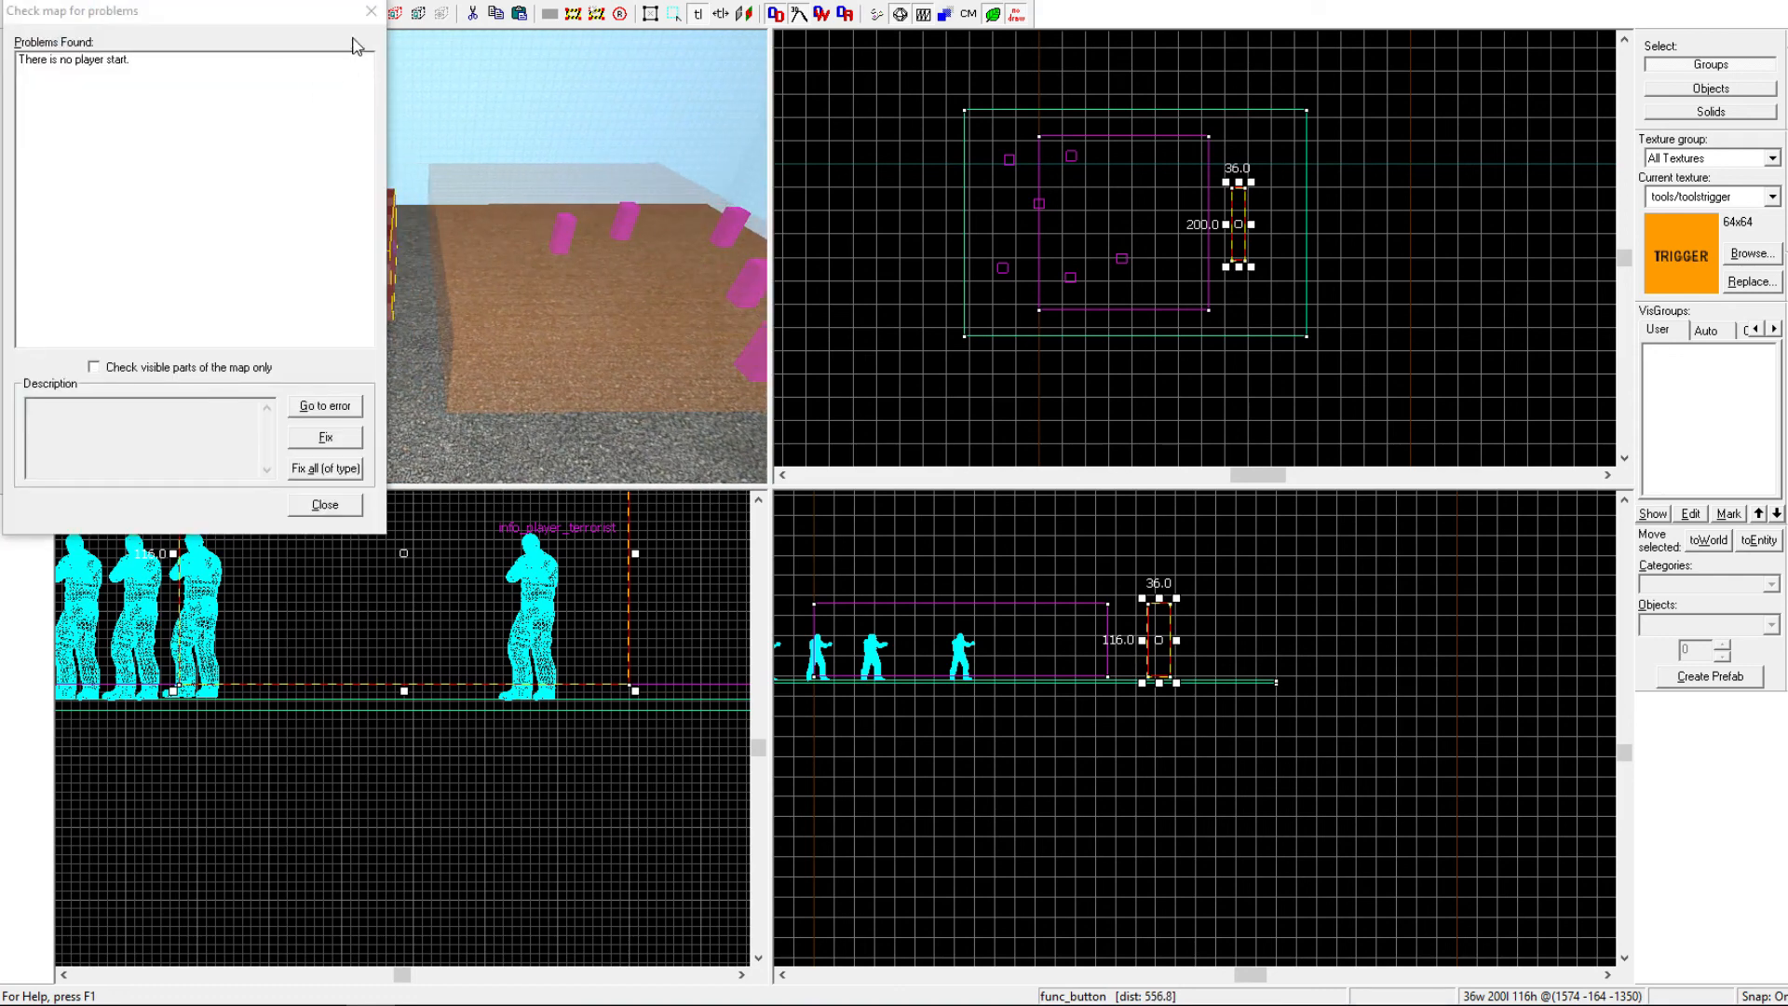
{"action": "left_click", "coordinate": [370, 13]}
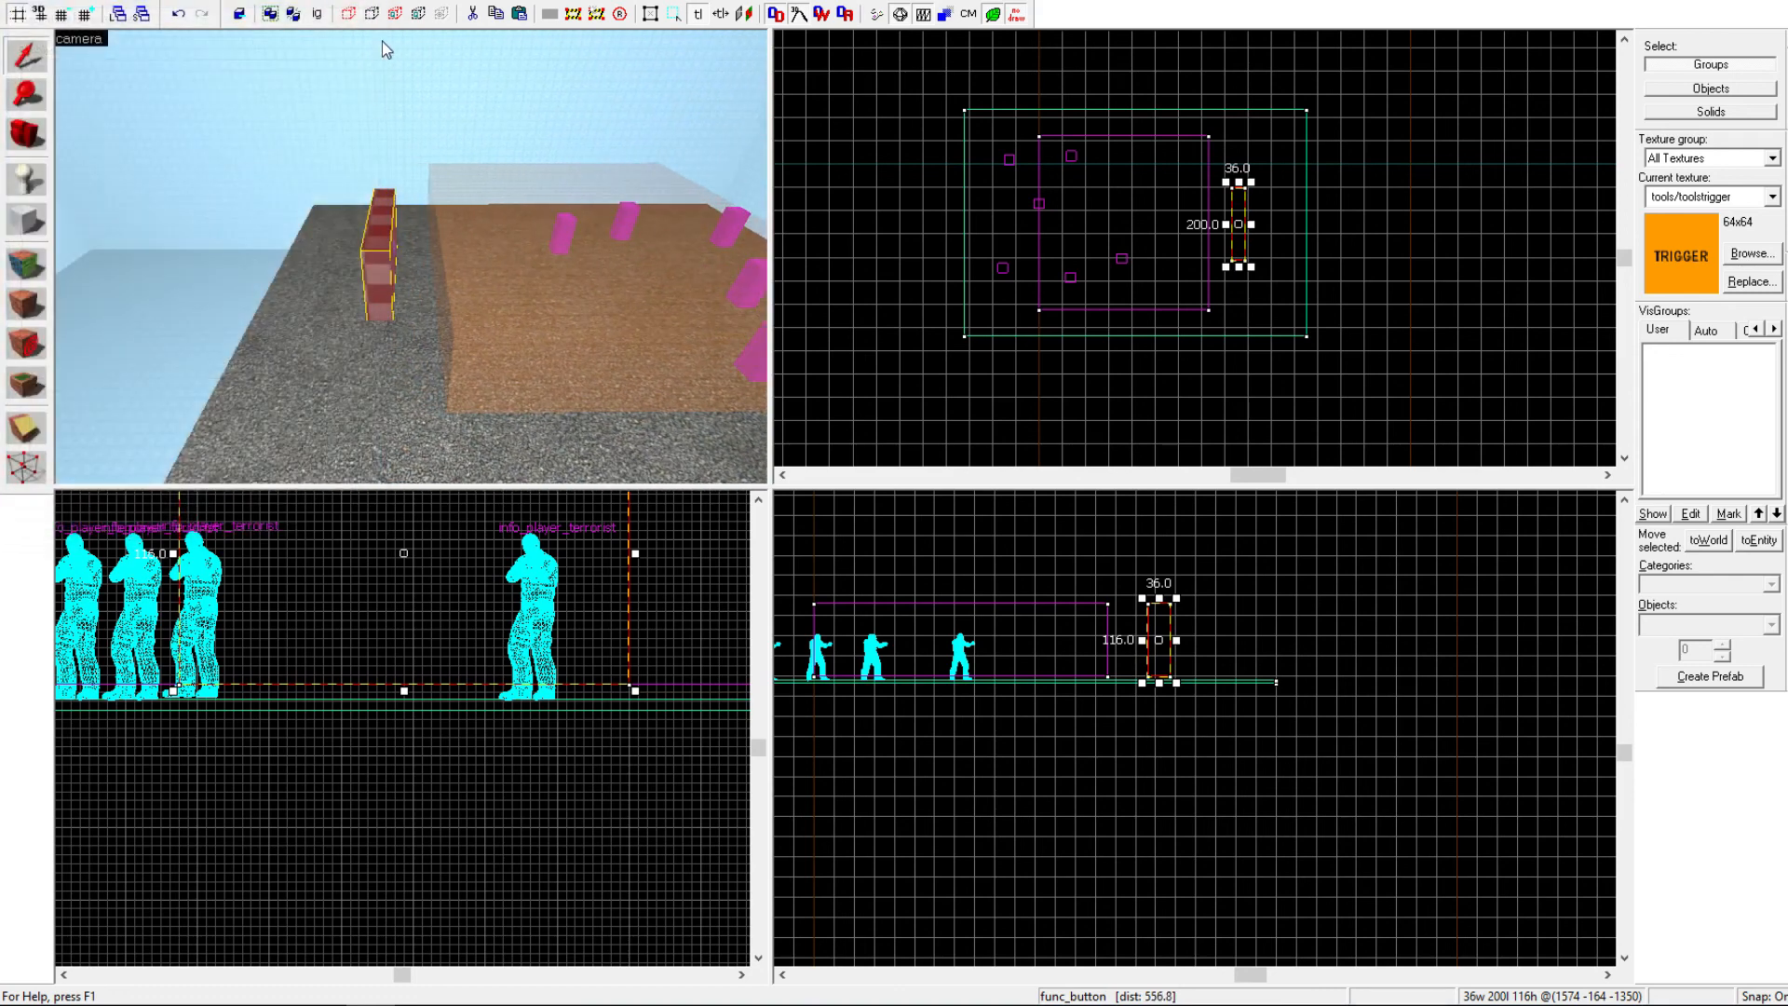
{"action": "key", "text": "F9"}
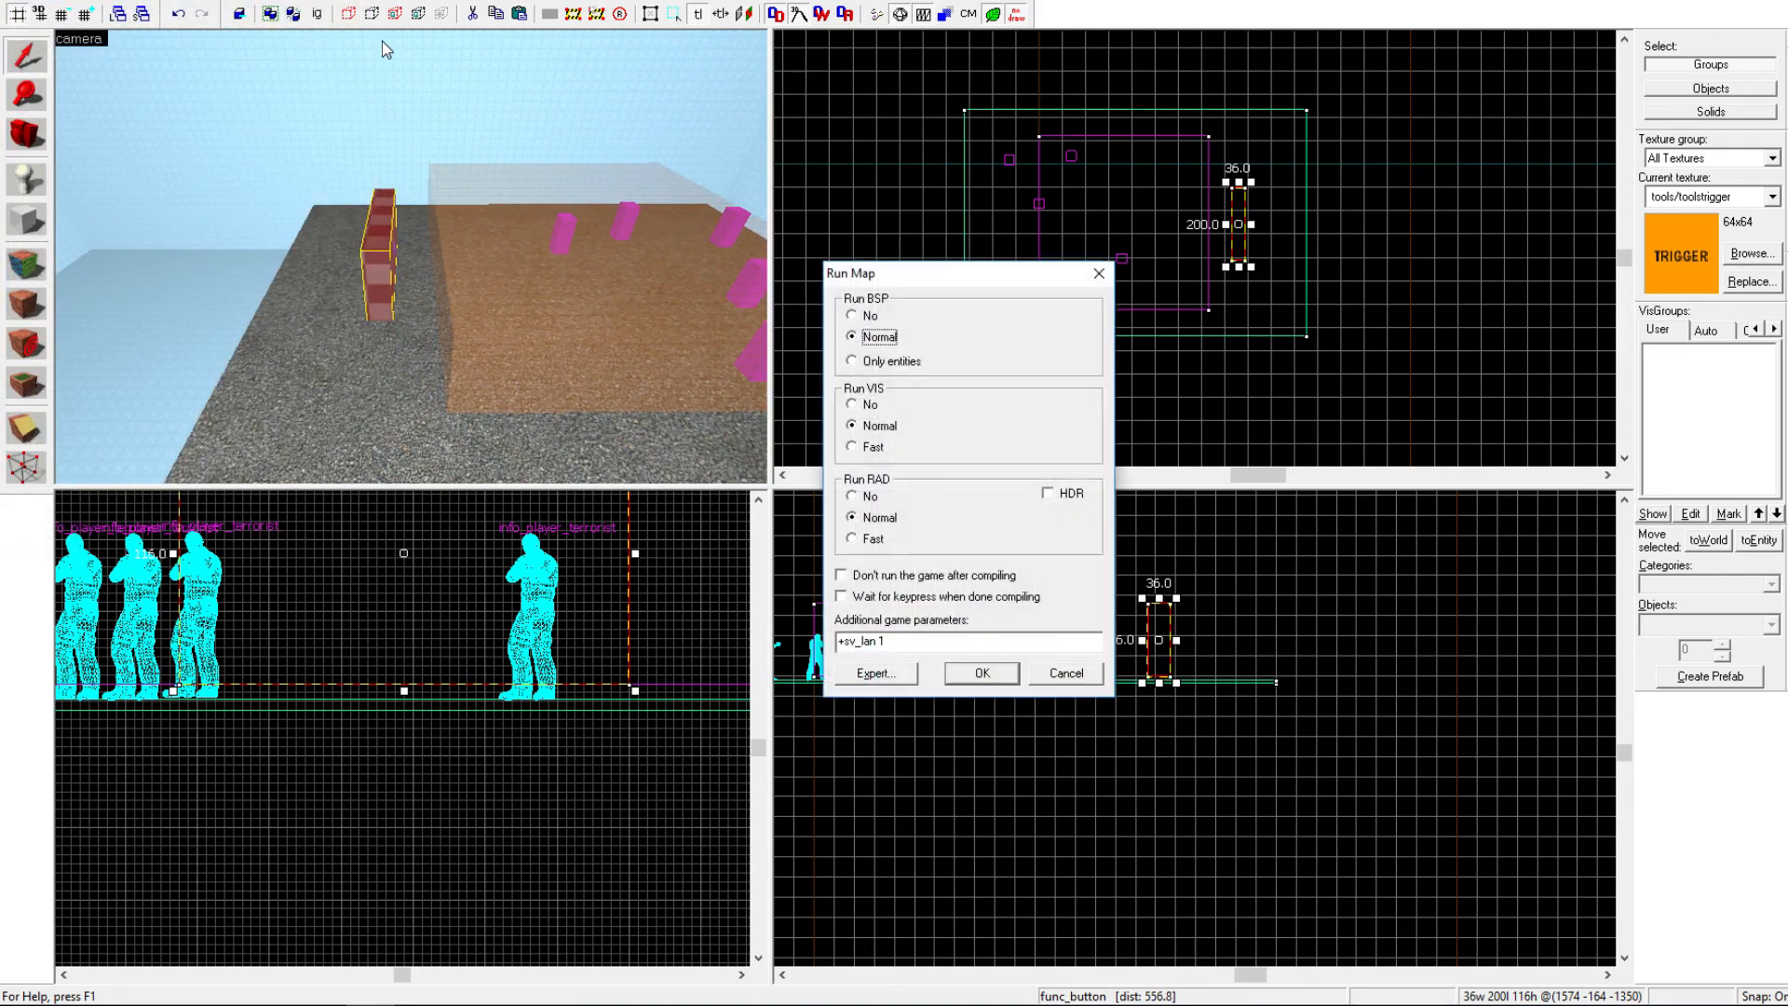
{"action": "left_click", "coordinate": [981, 672]}
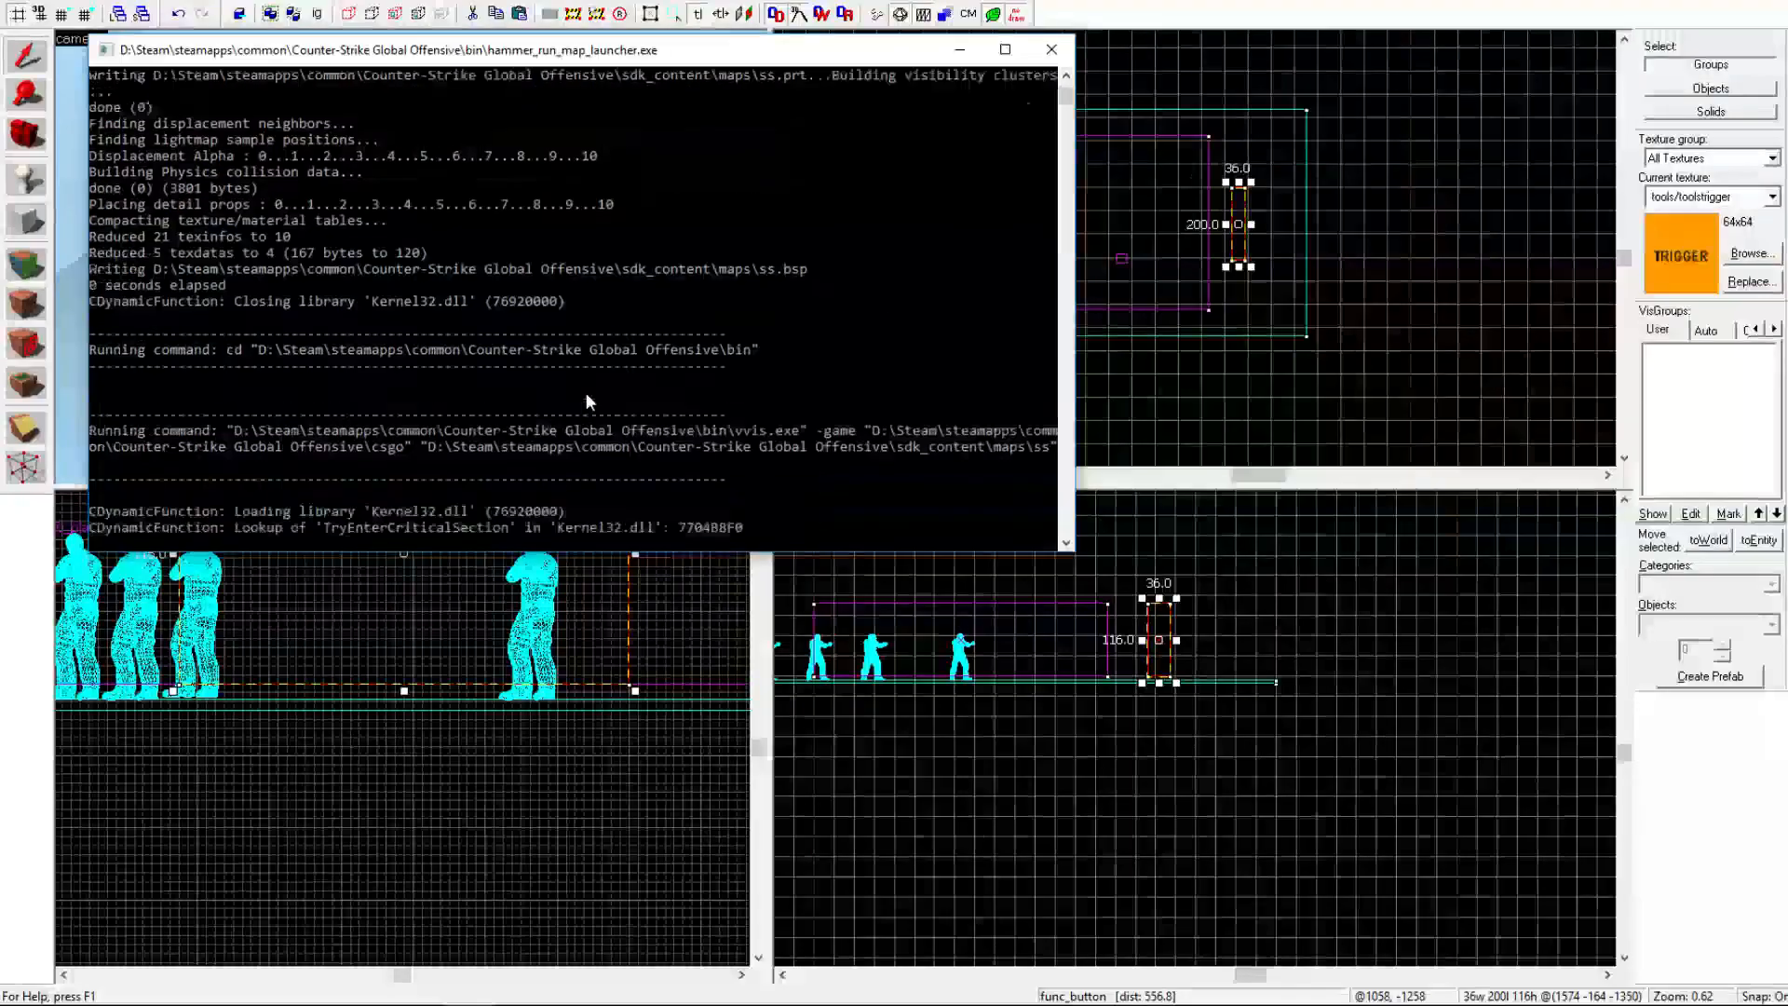